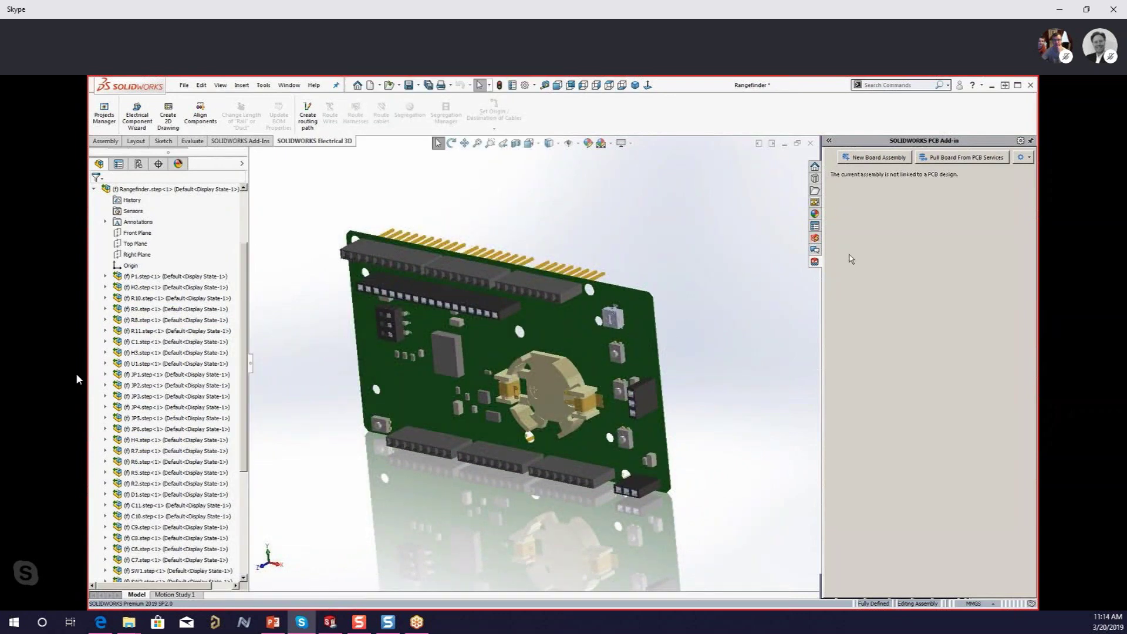
- Dock the Skype call window beside the PCB editor and maximize SOLIDWORKS PCB with the Rangefinder board
{"action": "left_click", "coordinate": [1086, 9]}
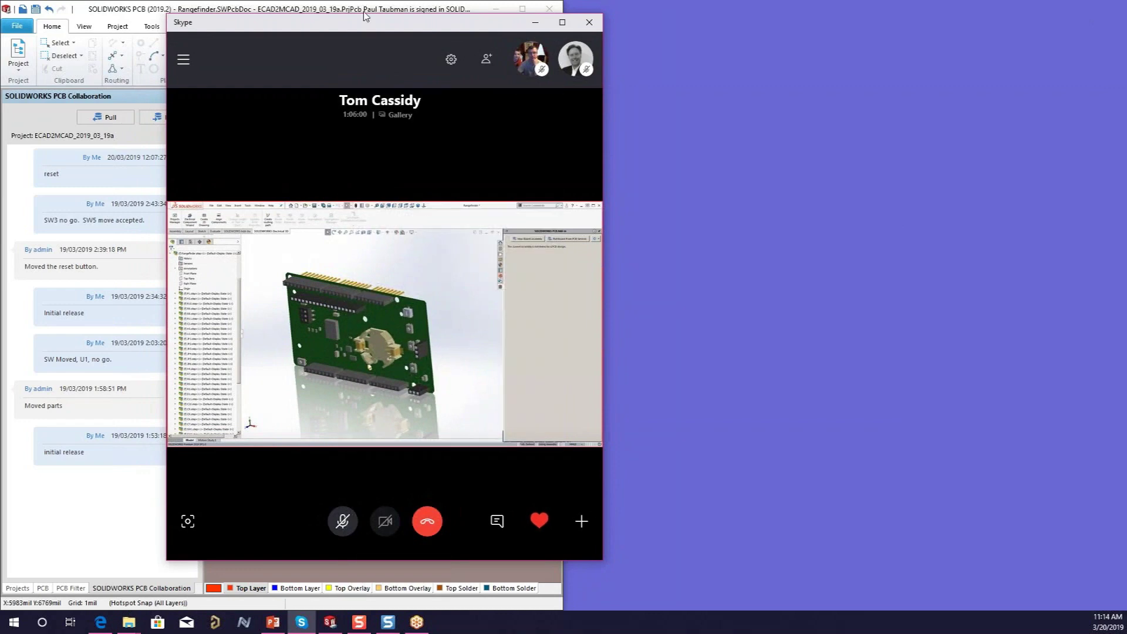
{"action": "left_click_drag", "start_coordinate": [366, 24], "coordinate": [1126, 197]}
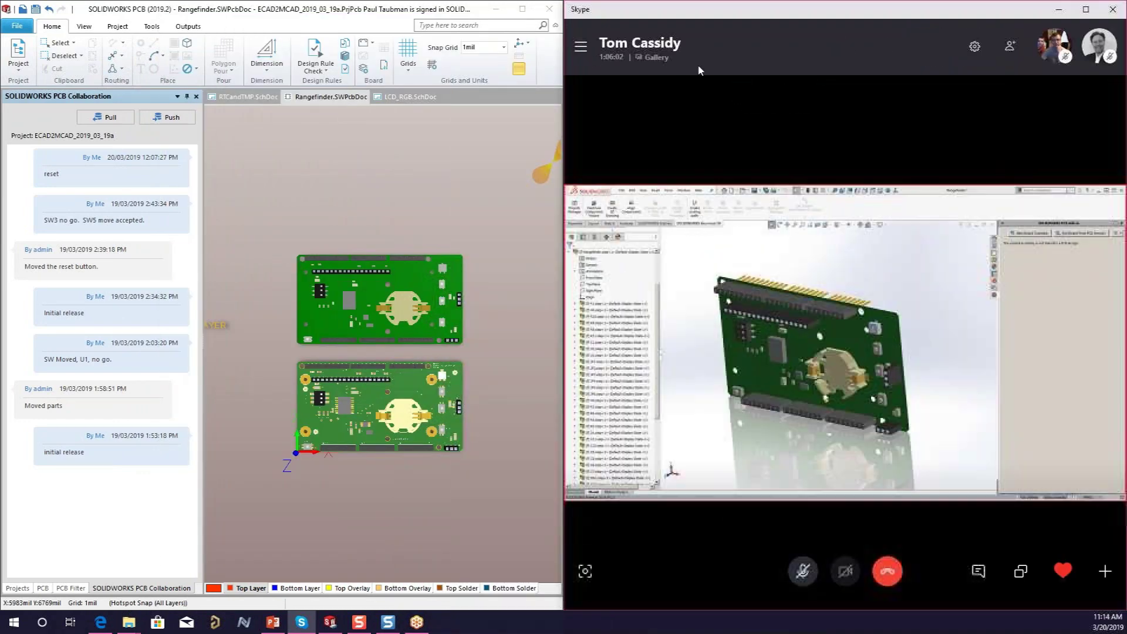
{"action": "left_click", "coordinate": [522, 9]}
- Reposition the imported Rangefinder STEP model above the native board in 3D and tilt the view to compare both
{"action": "scroll", "coordinate": [711, 462], "scroll_direction": "up", "scroll_amount": 1, "text": "ctrl"}
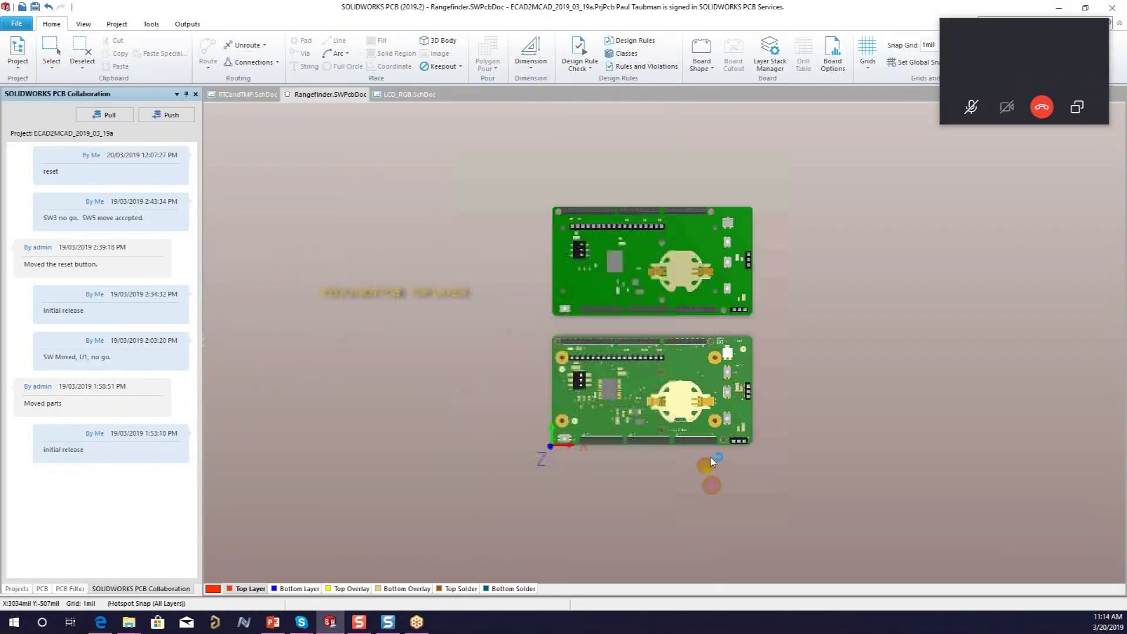
{"action": "scroll", "coordinate": [712, 462], "scroll_direction": "up", "scroll_amount": 2, "text": "ctrl"}
{"action": "right_click_drag", "start_coordinate": [599, 244], "coordinate": [494, 335]}
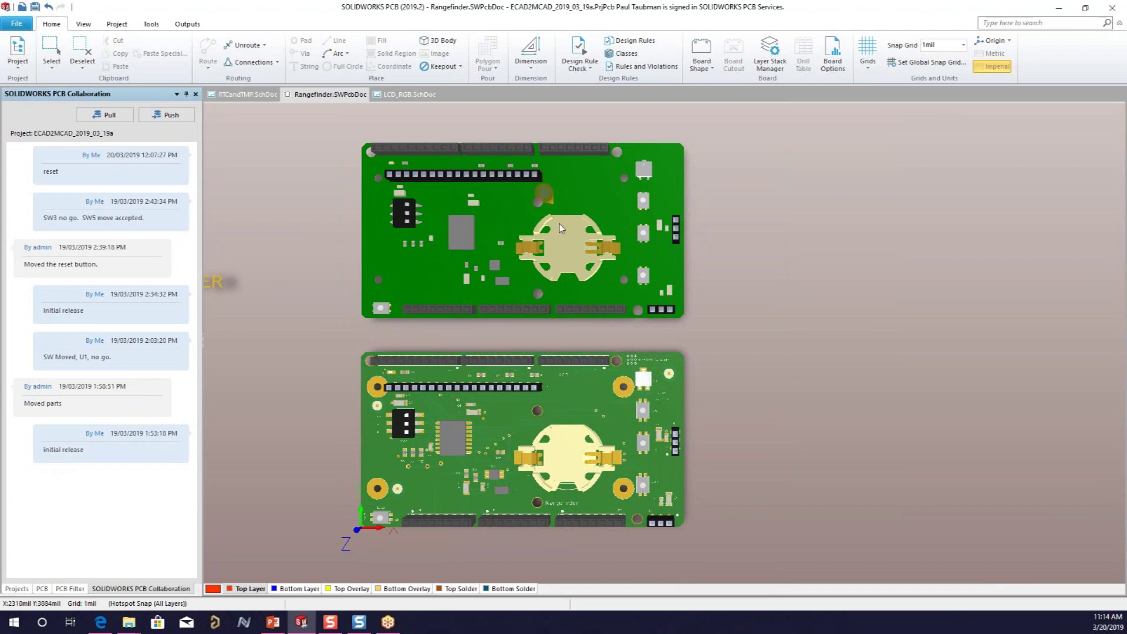
{"action": "scroll", "coordinate": [565, 238], "scroll_direction": "up", "scroll_amount": 2, "text": "ctrl"}
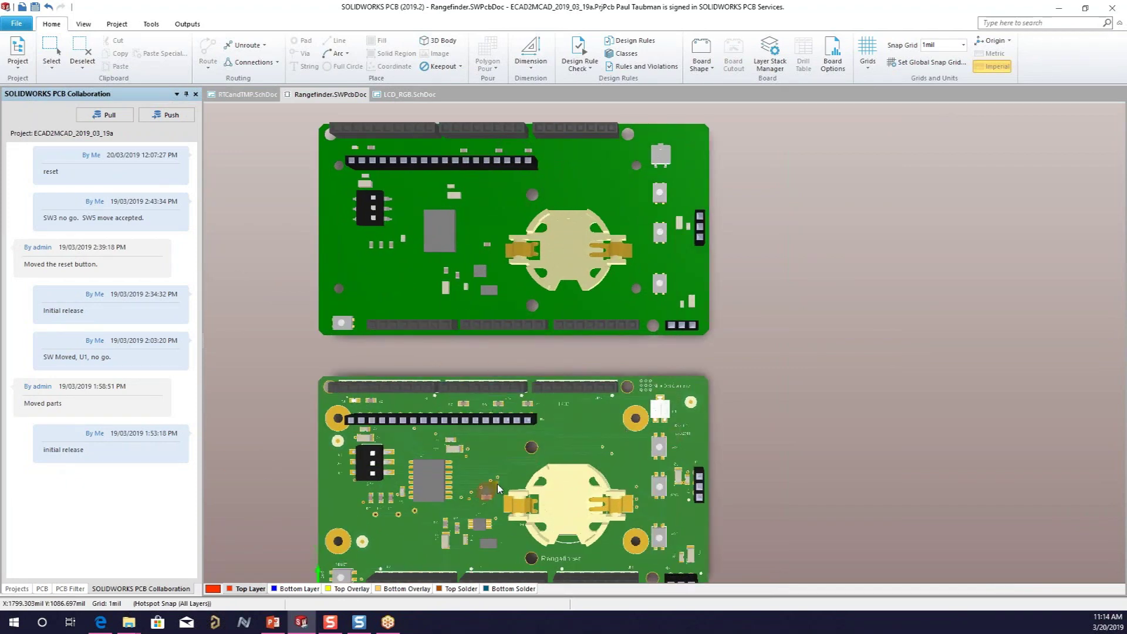
{"action": "left_click", "coordinate": [544, 259]}
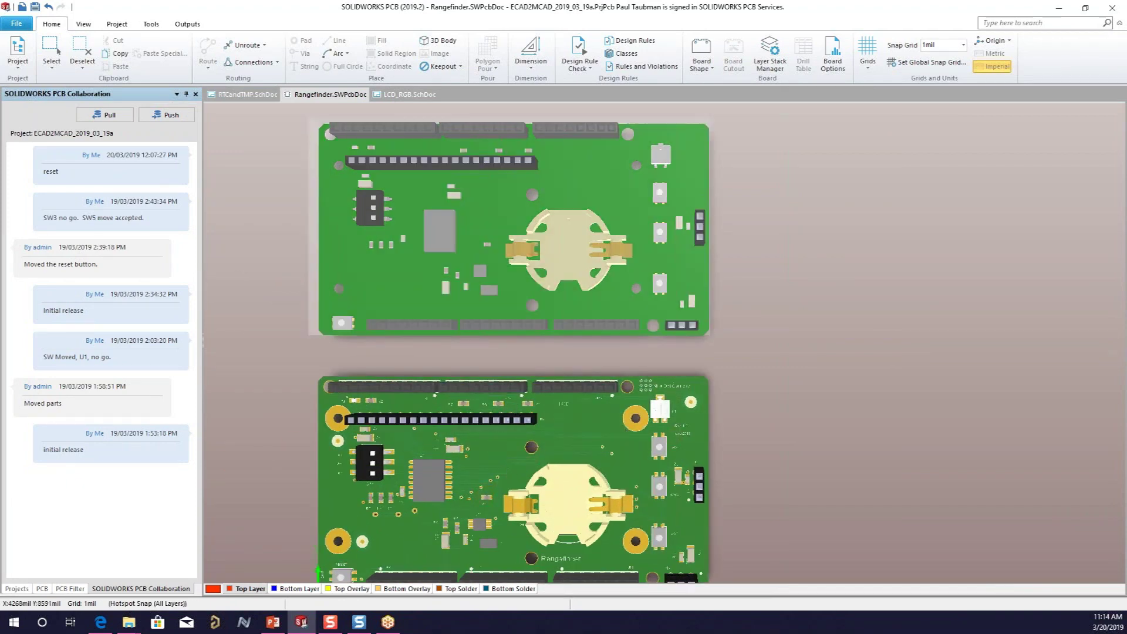
{"action": "left_click_drag", "start_coordinate": [507, 337], "coordinate": [572, 346]}
{"action": "right_click_drag", "start_coordinate": [529, 353], "coordinate": [513, 215], "text": "shift"}
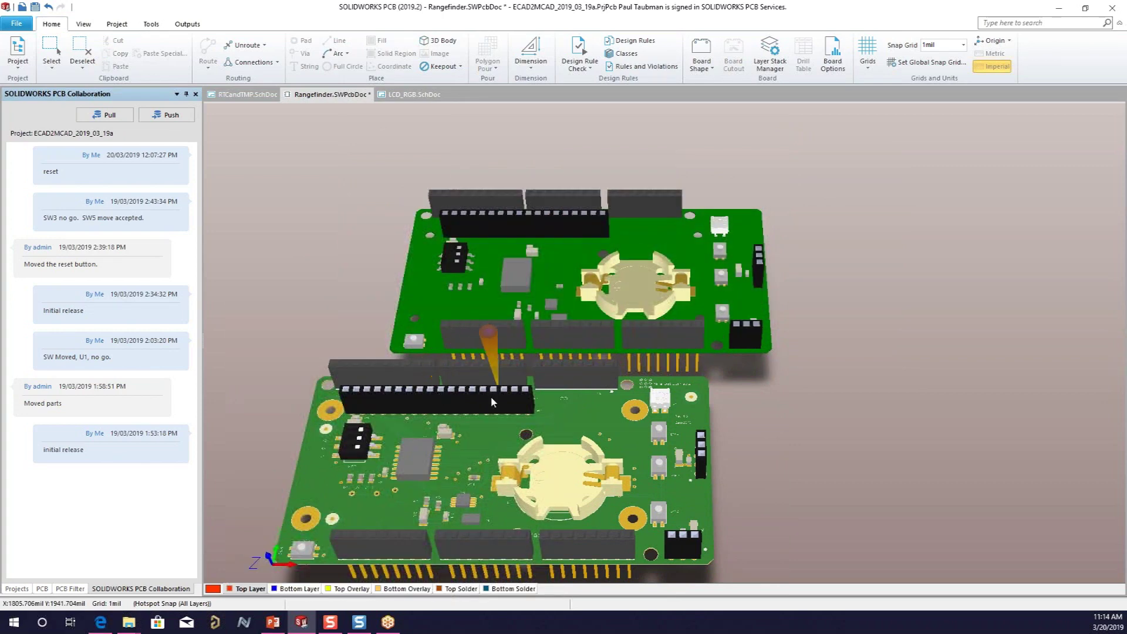
{"action": "mouse_move", "coordinate": [656, 305]}
{"action": "left_mouse_down"}
{"action": "mouse_move", "coordinate": [541, 312]}
{"action": "mouse_move", "coordinate": [534, 337]}
{"action": "left_mouse_up"}
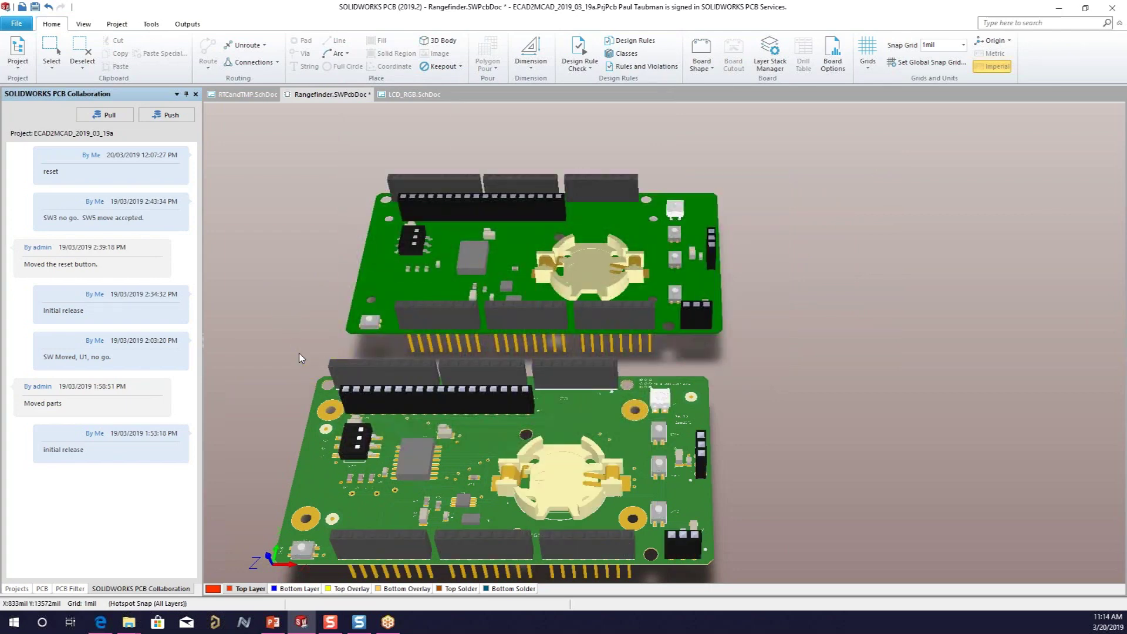
- Switch the Rangefinder document to 2D and shift the STEP model's hatched outline above the board
{"action": "key", "text": "2"}
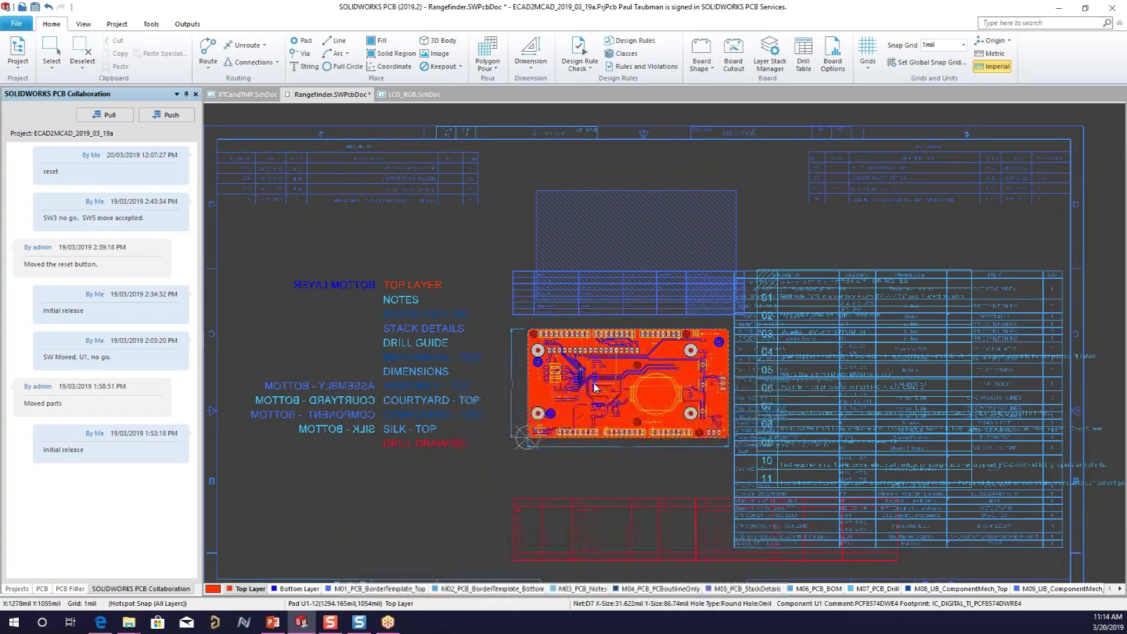
{"action": "scroll", "coordinate": [626, 368], "scroll_direction": "up", "scroll_amount": 2, "text": "ctrl"}
{"action": "scroll", "coordinate": [626, 367], "scroll_direction": "up", "scroll_amount": 1, "text": "ctrl"}
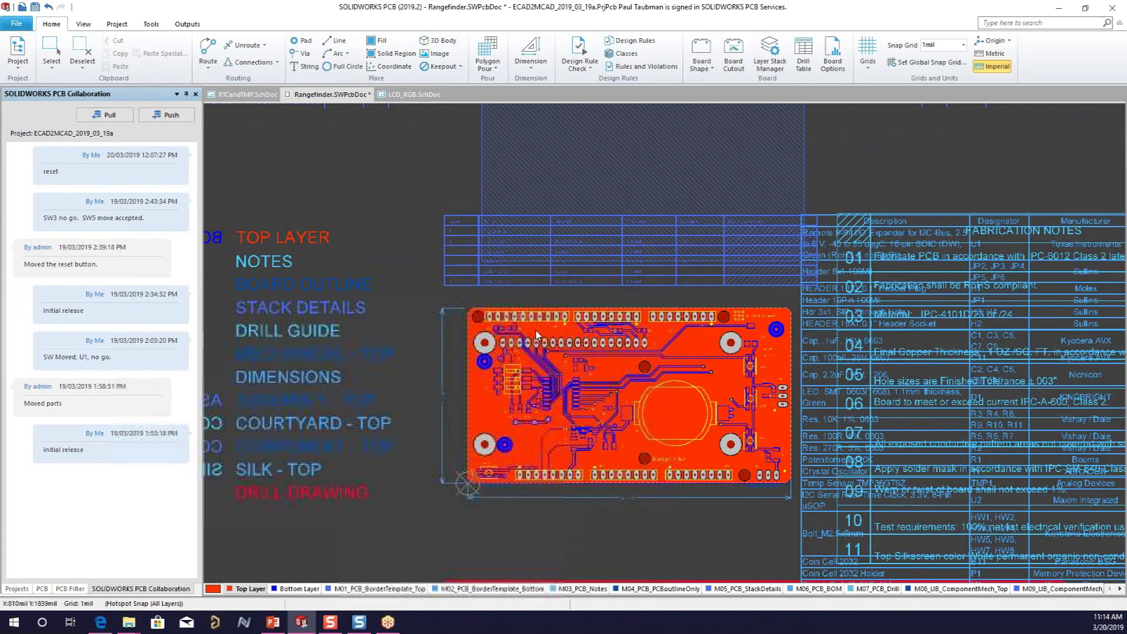
{"action": "right_click_drag", "start_coordinate": [441, 179], "coordinate": [356, 259]}
{"action": "mouse_move", "coordinate": [619, 228]}
{"action": "left_mouse_down"}
{"action": "mouse_move", "coordinate": [704, 256]}
{"action": "mouse_move", "coordinate": [679, 222]}
{"action": "mouse_move", "coordinate": [707, 226]}
{"action": "left_mouse_up"}
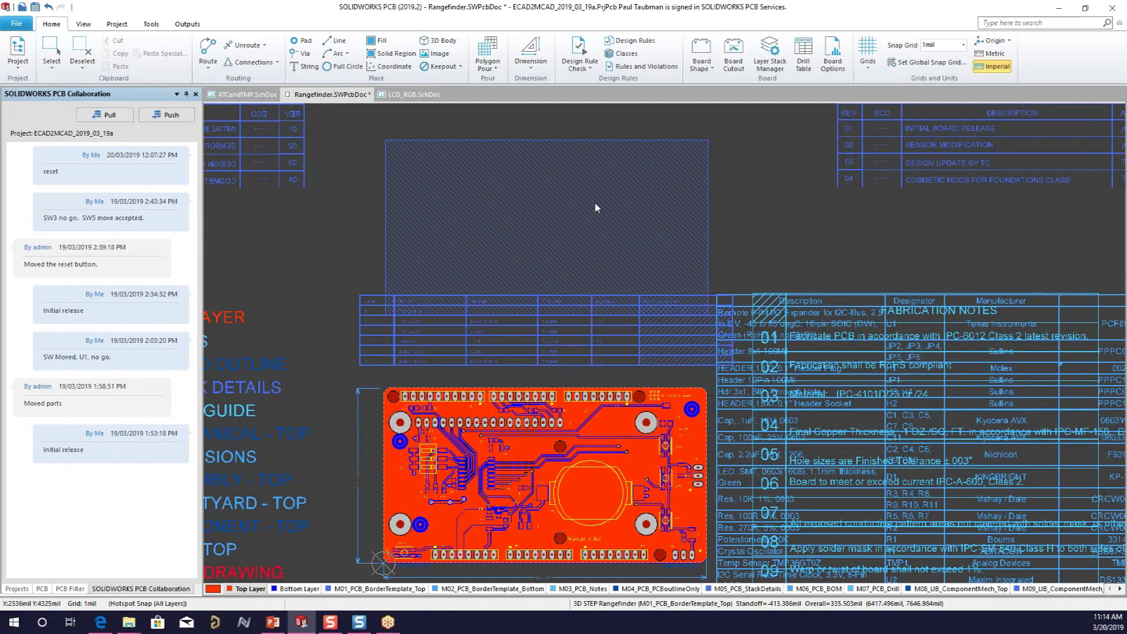
- Examine the native board's copper, pads and traces against the STEP model's empty outline in the 2D layout
{"action": "scroll", "coordinate": [507, 449], "scroll_direction": "up", "scroll_amount": 4, "text": "ctrl"}
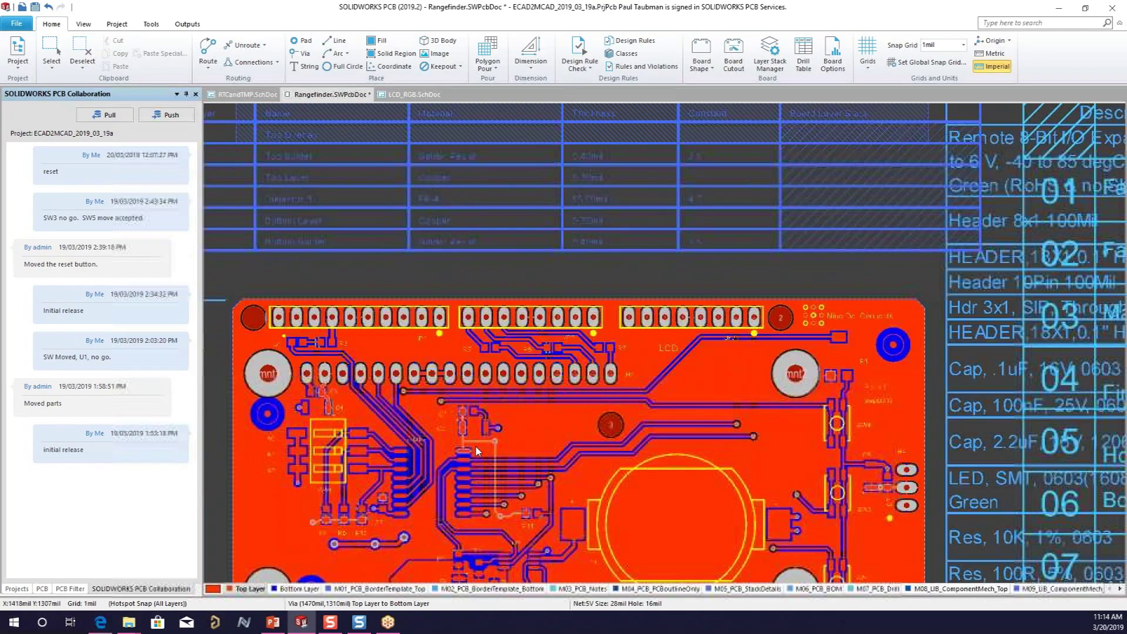
{"action": "scroll", "coordinate": [515, 409], "scroll_direction": "up", "scroll_amount": 3, "text": "ctrl"}
{"action": "left_click", "coordinate": [455, 321]}
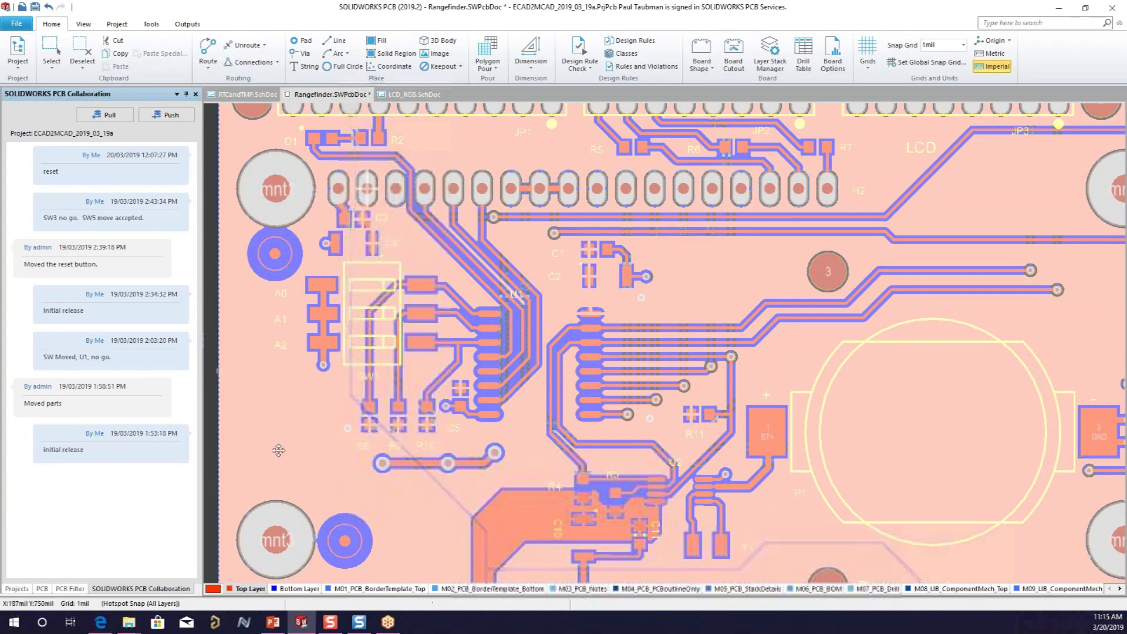
{"action": "scroll", "coordinate": [278, 451], "scroll_direction": "down", "scroll_amount": 3, "text": "ctrl"}
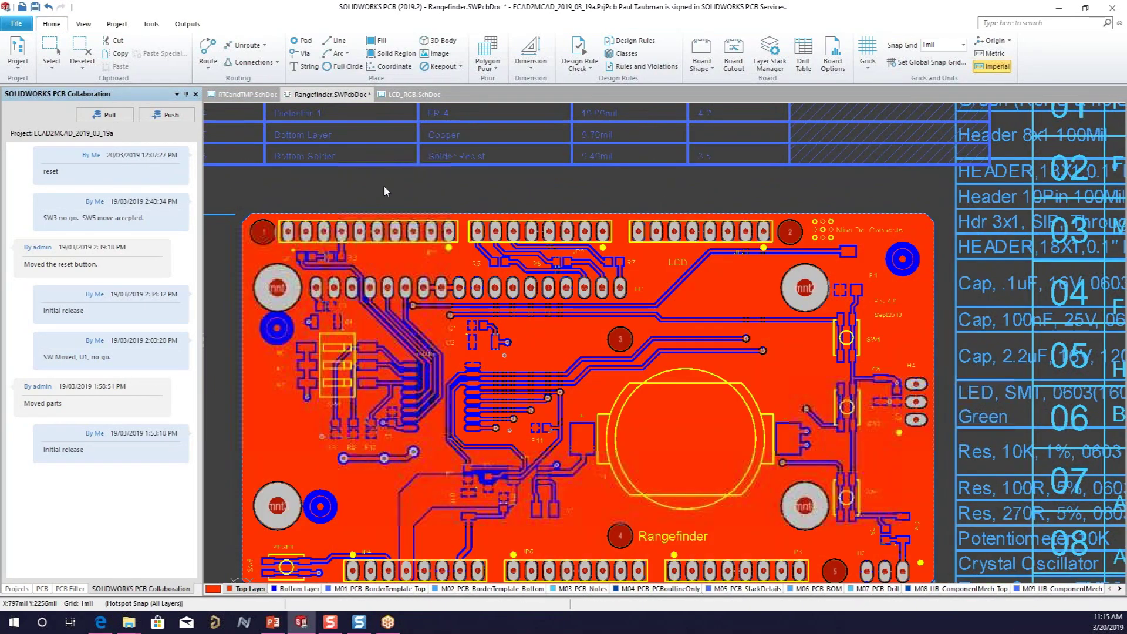
{"action": "right_click_drag", "start_coordinate": [400, 193], "coordinate": [389, 458]}
{"action": "scroll", "coordinate": [442, 358], "scroll_direction": "down", "scroll_amount": 2, "text": "ctrl"}
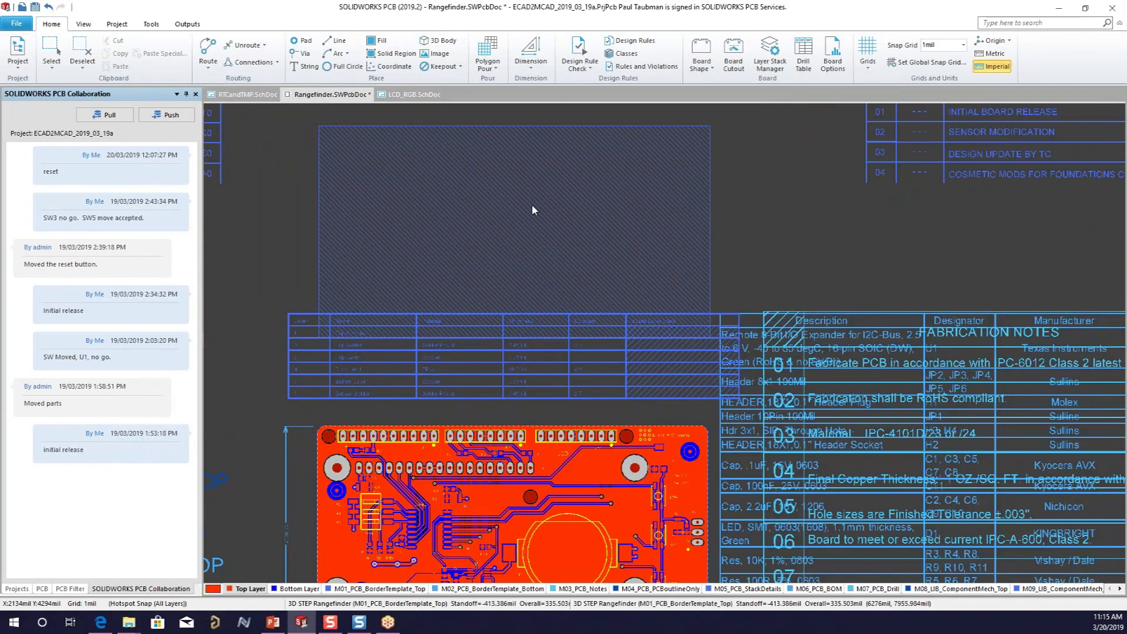
{"action": "right_click_drag", "start_coordinate": [533, 410], "coordinate": [581, 328]}
- Try to open the properties of header JP3 on the native board, in 3D and in the 2D layout
{"action": "key", "text": "3"}
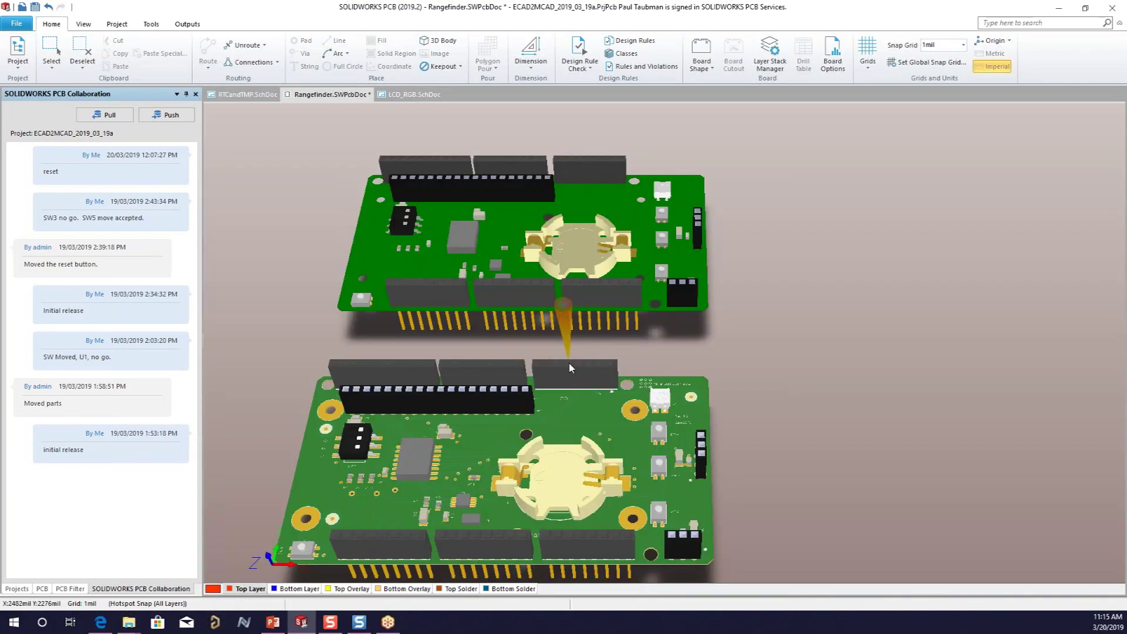
{"action": "right_click", "coordinate": [567, 370]}
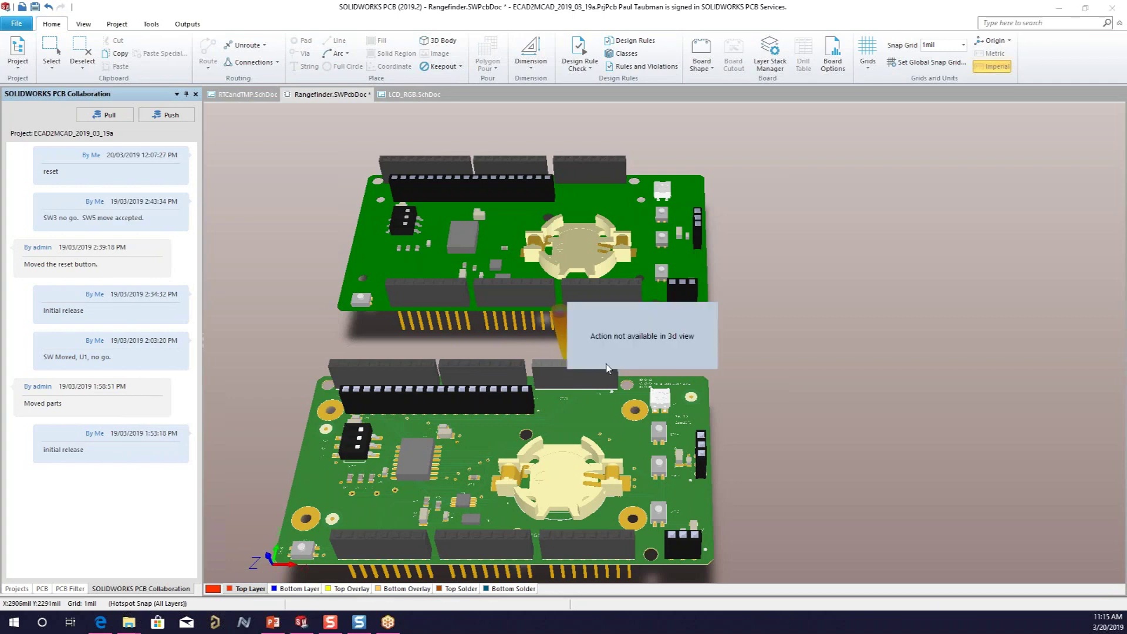
{"action": "left_click", "coordinate": [571, 377]}
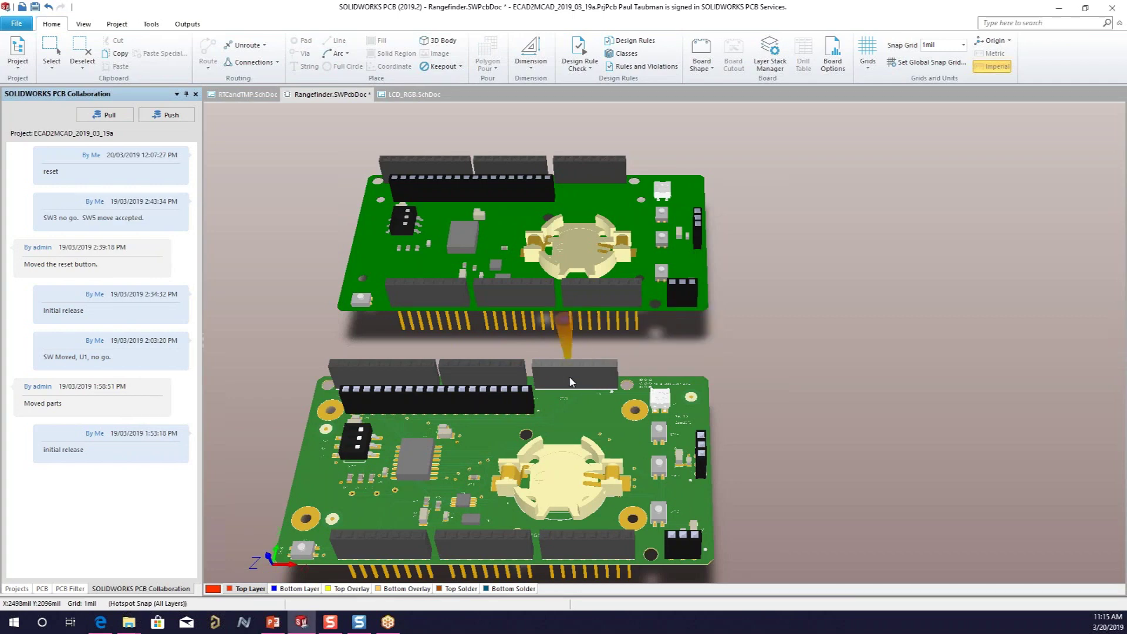
{"action": "key", "text": "2"}
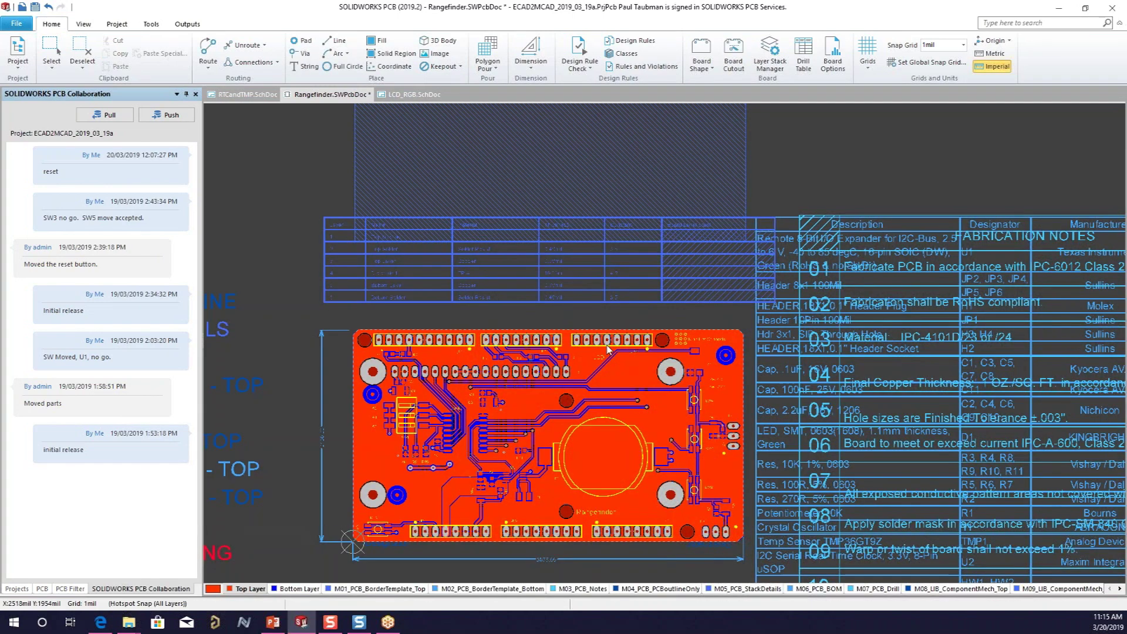
{"action": "scroll", "coordinate": [608, 342], "scroll_direction": "up", "scroll_amount": 4, "text": "ctrl"}
{"action": "double_click", "coordinate": [609, 346]}
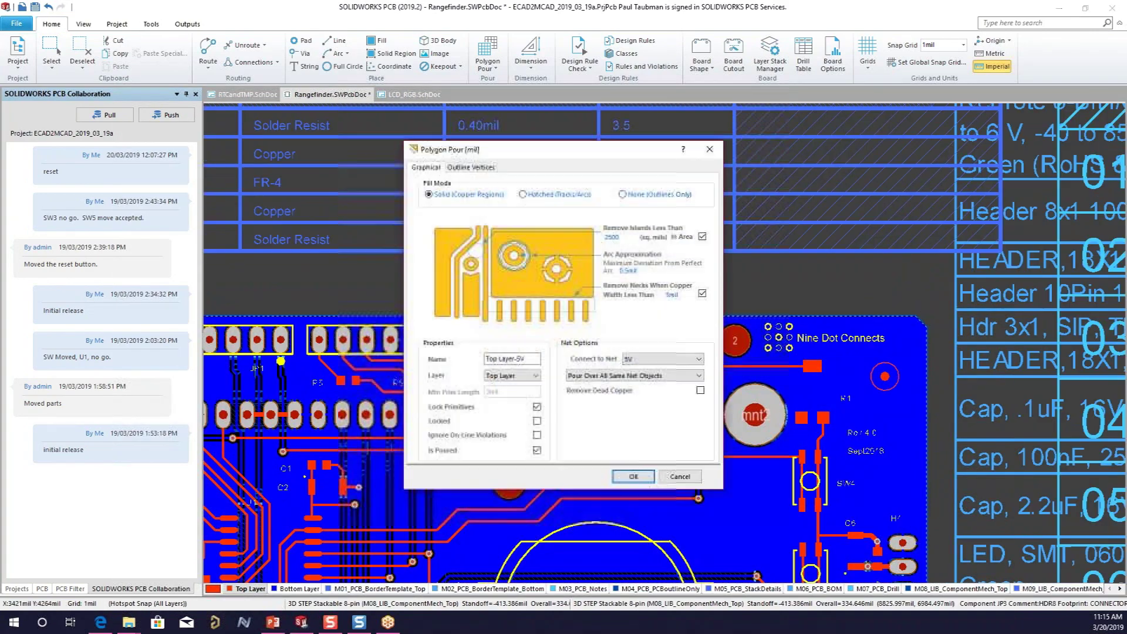
{"action": "left_click", "coordinate": [653, 476]}
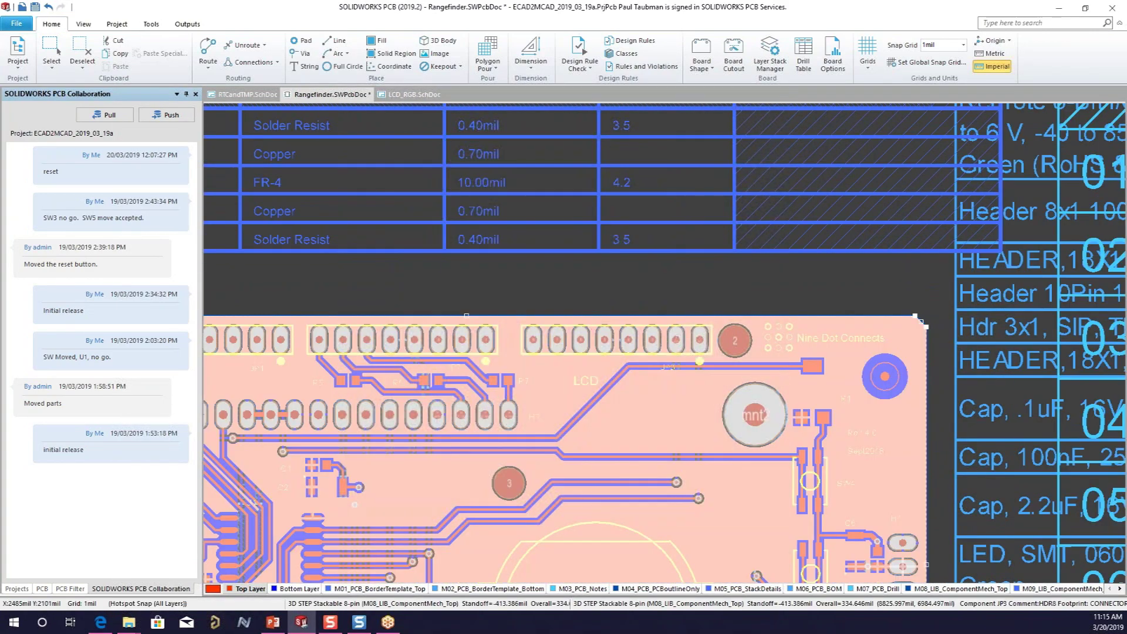
{"action": "left_click", "coordinate": [524, 299]}
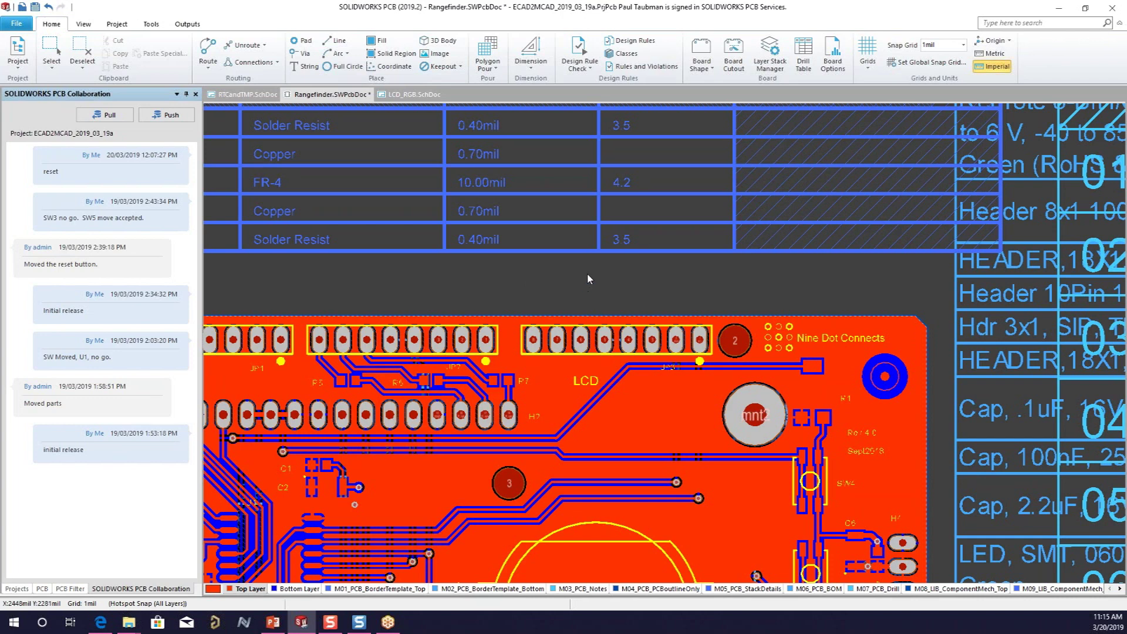
- Switch from the PCB editor to the PowerPoint slide show
{"action": "left_click", "coordinate": [1087, 8]}
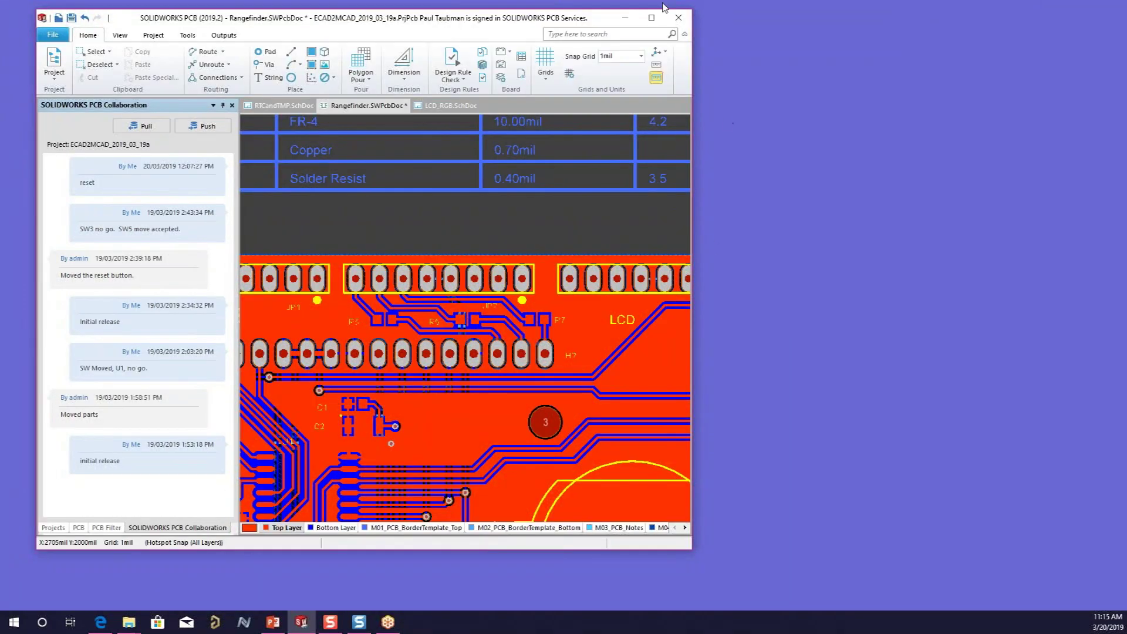
{"action": "left_click", "coordinate": [651, 17]}
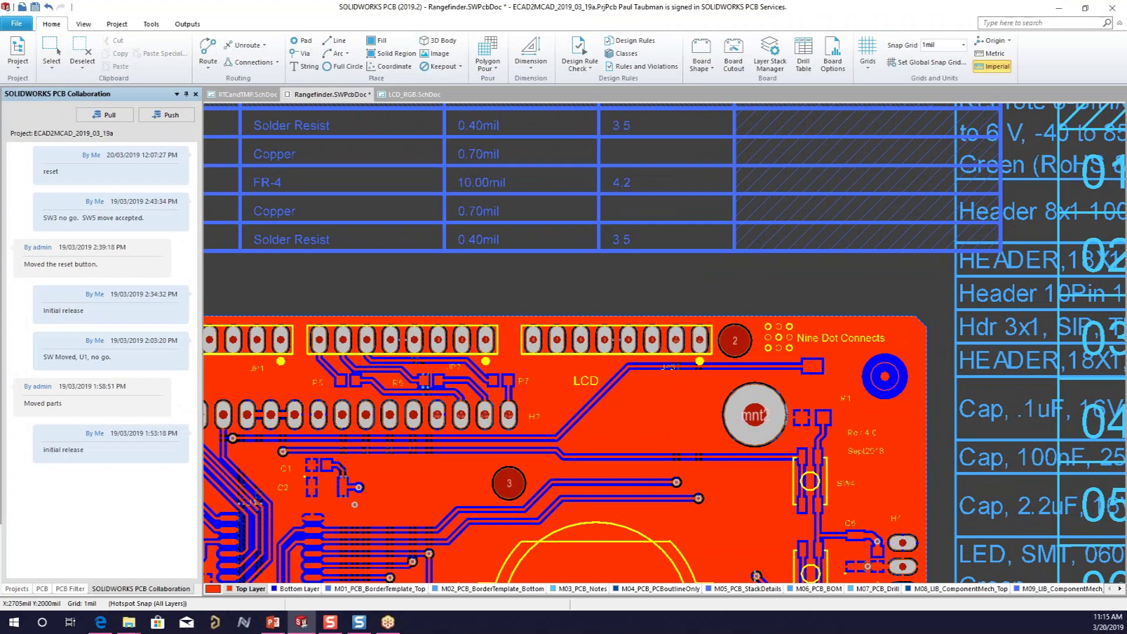
{"action": "key", "text": "alt+Tab"}
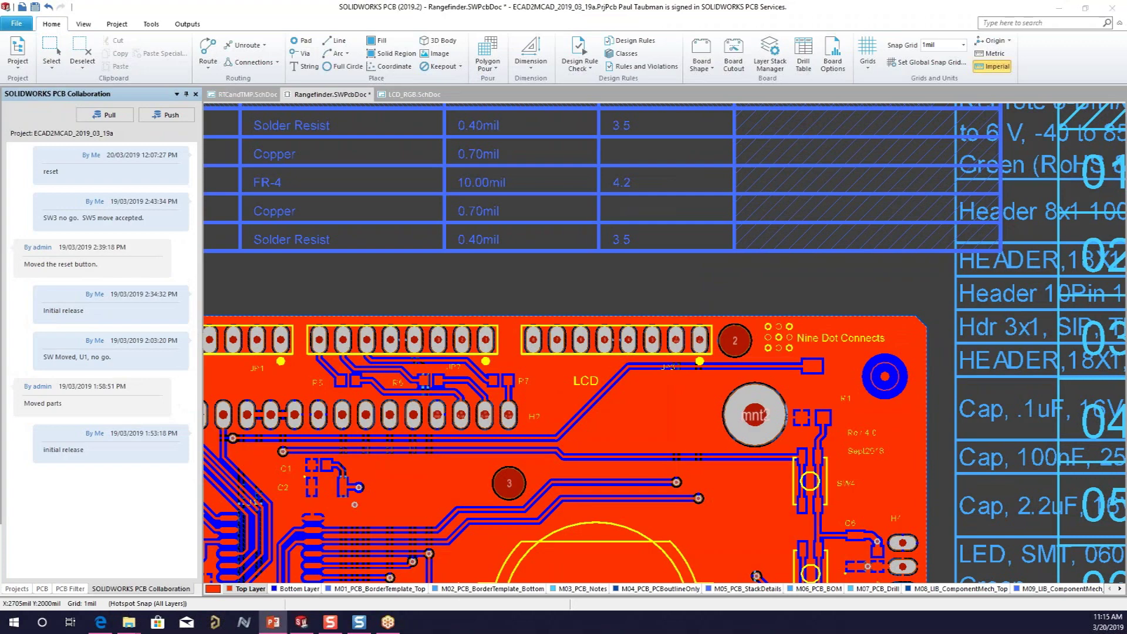
{"action": "key", "text": "alt+Tab"}
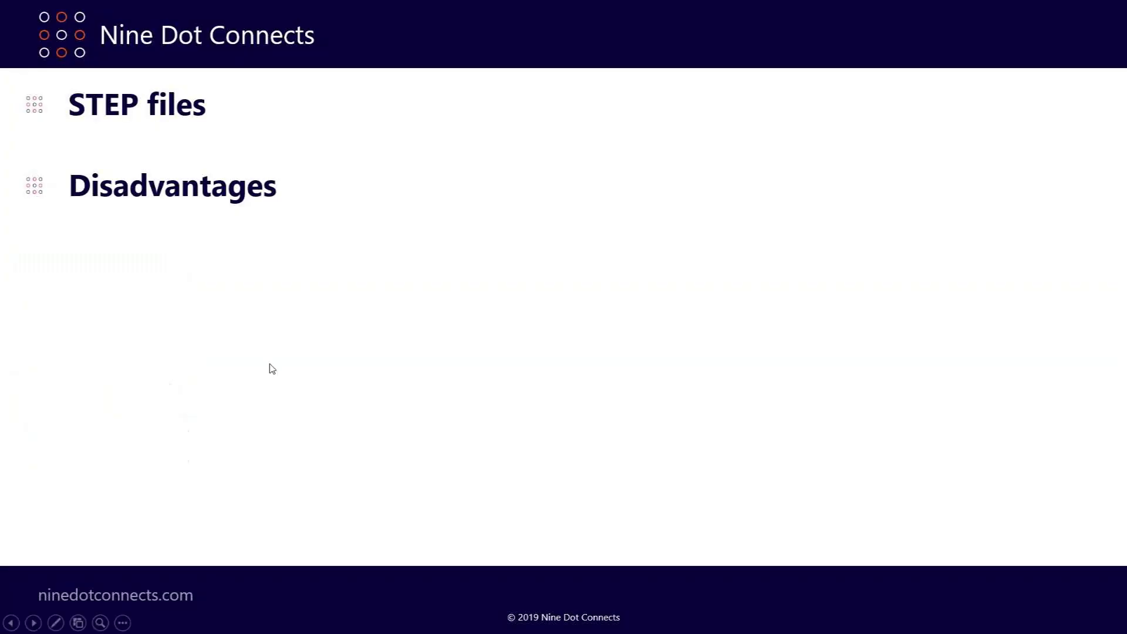
{"action": "left_click", "coordinate": [316, 354]}
{"action": "left_click", "coordinate": [317, 349]}
{"action": "left_click", "coordinate": [317, 348]}
{"action": "left_click", "coordinate": [318, 346]}
{"action": "left_click", "coordinate": [317, 345]}
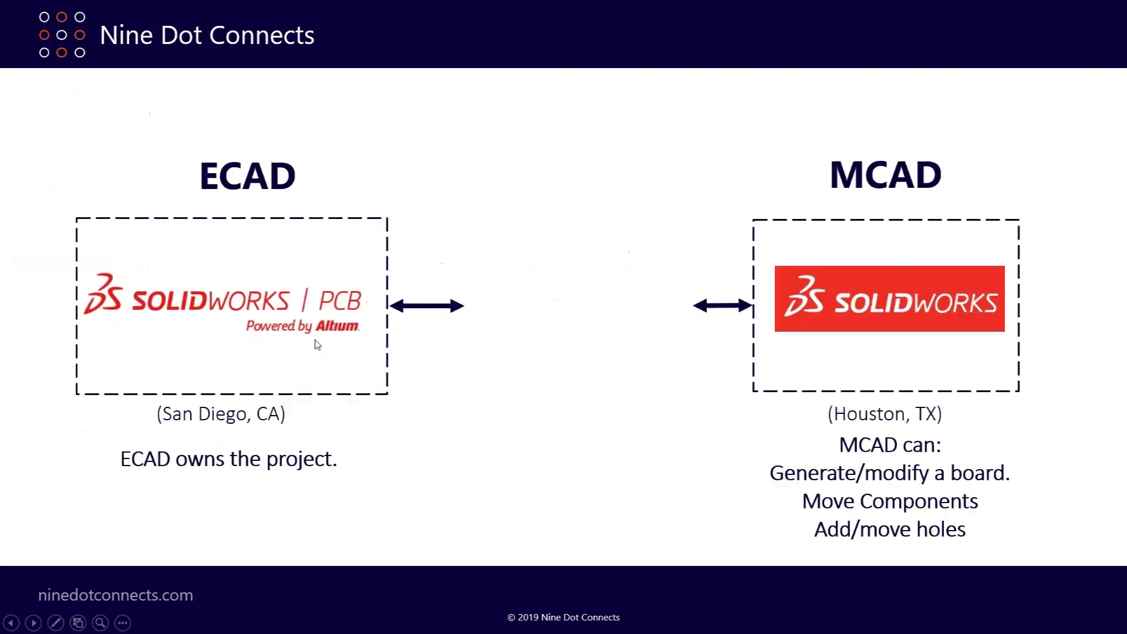
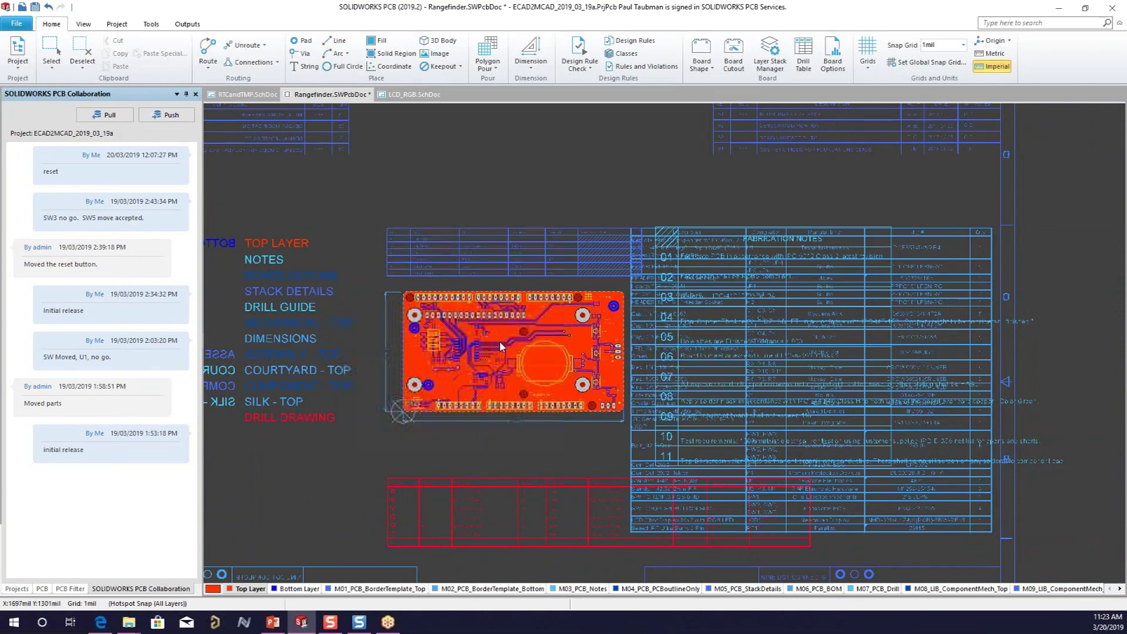
- Check the Rangefinder board in 3D and 2D, and push it to the collaboration project with the comment "Webinar"
{"action": "scroll", "coordinate": [502, 357], "scroll_direction": "up", "scroll_amount": 1, "text": "ctrl"}
{"action": "scroll", "coordinate": [502, 357], "scroll_direction": "up", "scroll_amount": 5, "text": "ctrl"}
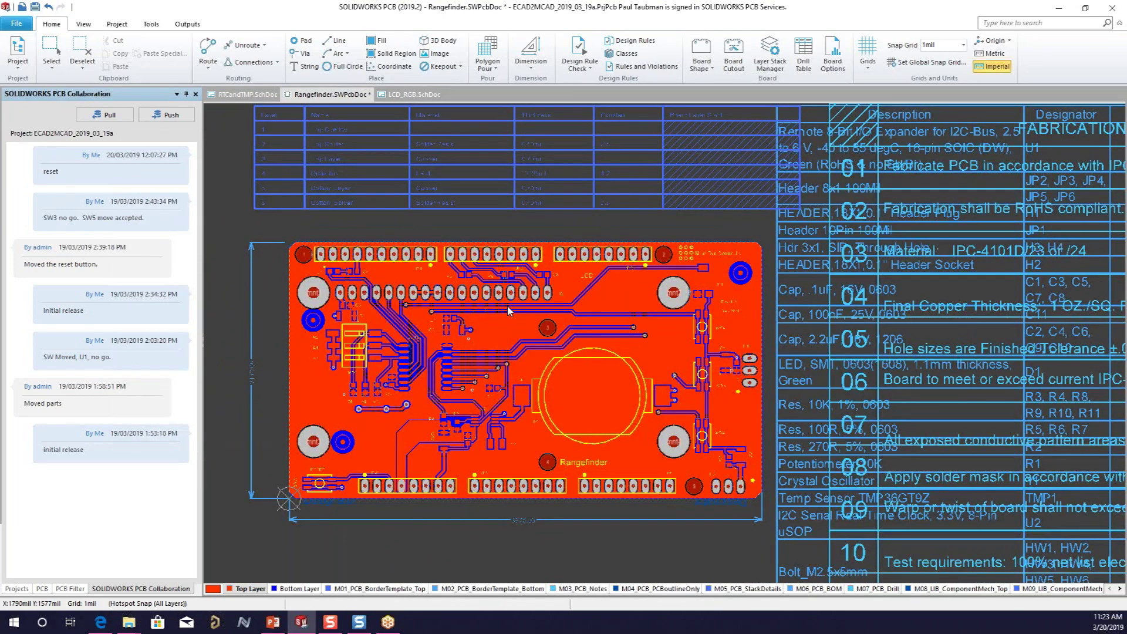
{"action": "key", "text": "3"}
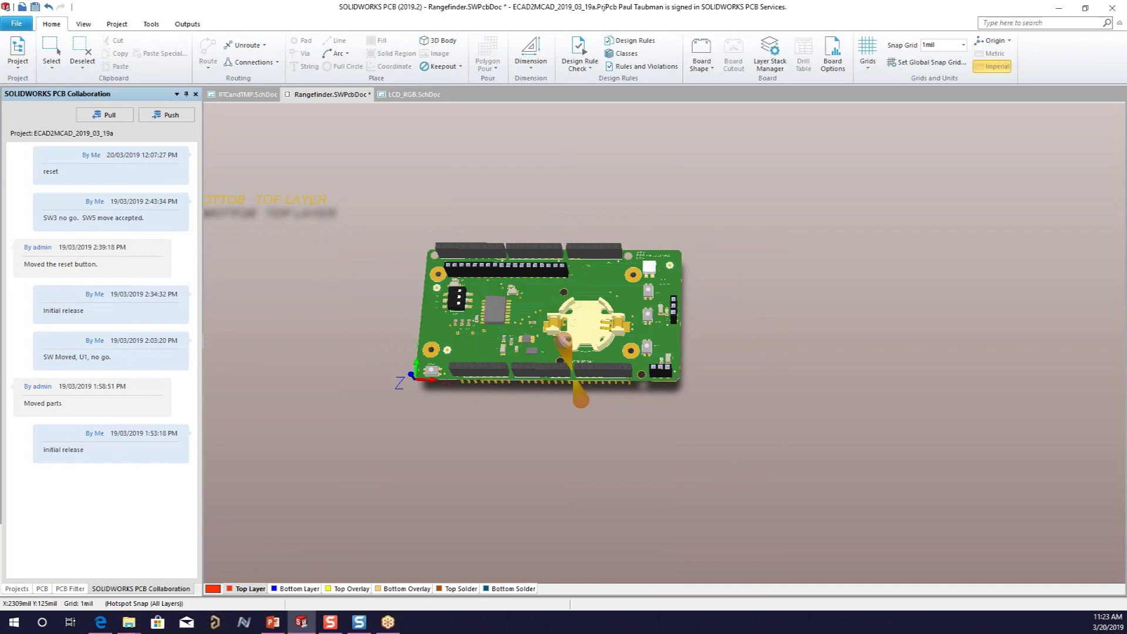
{"action": "key", "text": "2"}
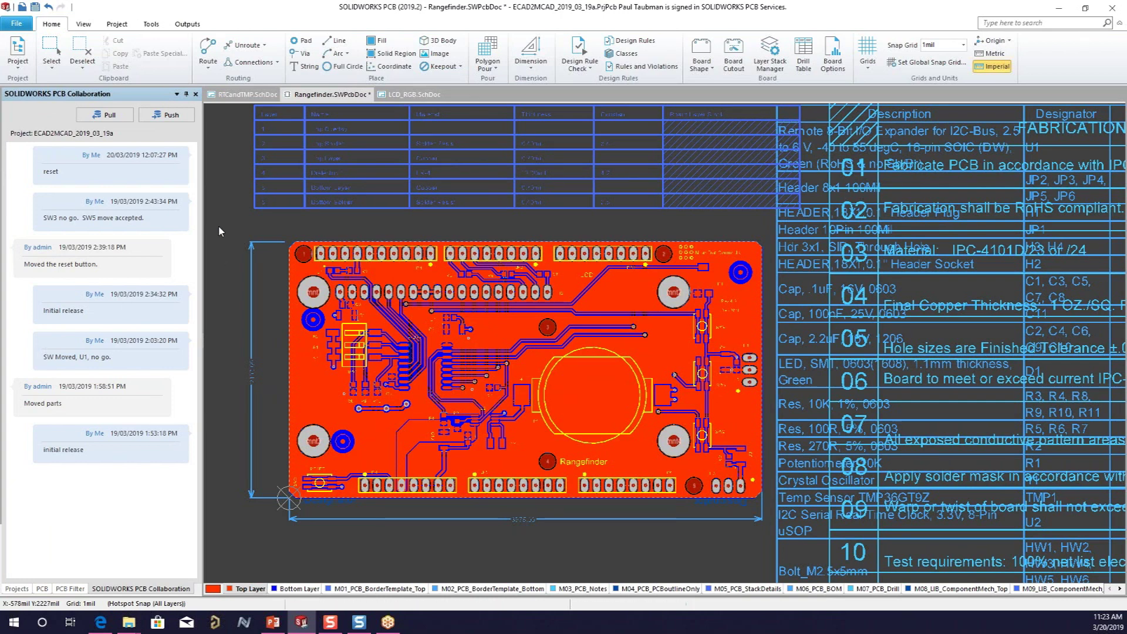
{"action": "left_click", "coordinate": [159, 116]}
{"action": "left_click", "coordinate": [98, 192]}
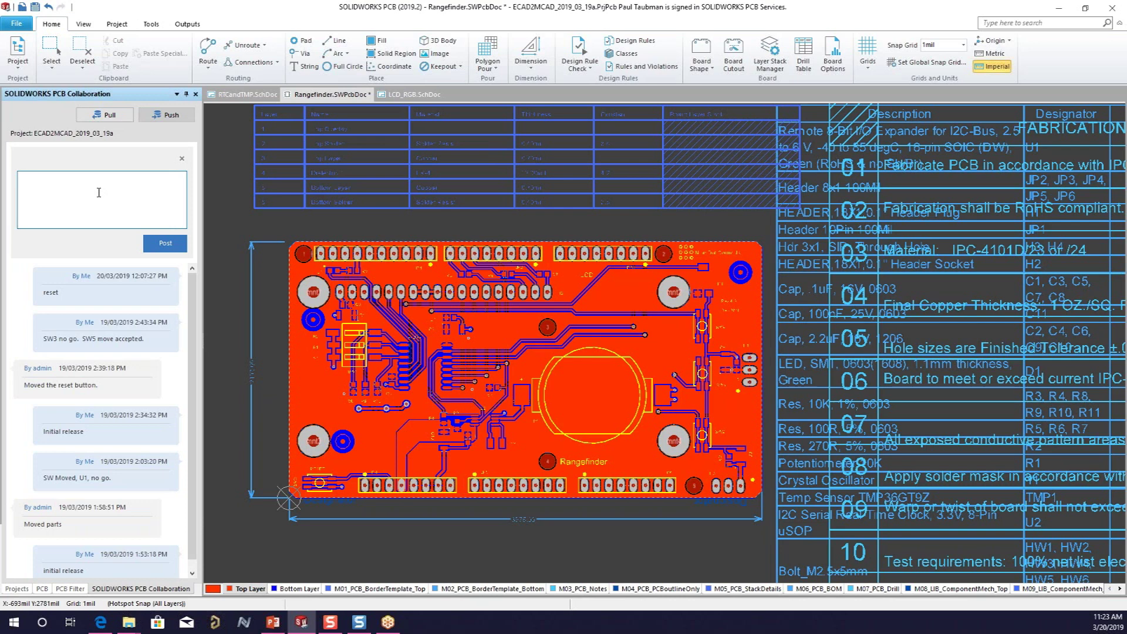
{"action": "type", "text": "Webinar"}
{"action": "left_click", "coordinate": [164, 244]}
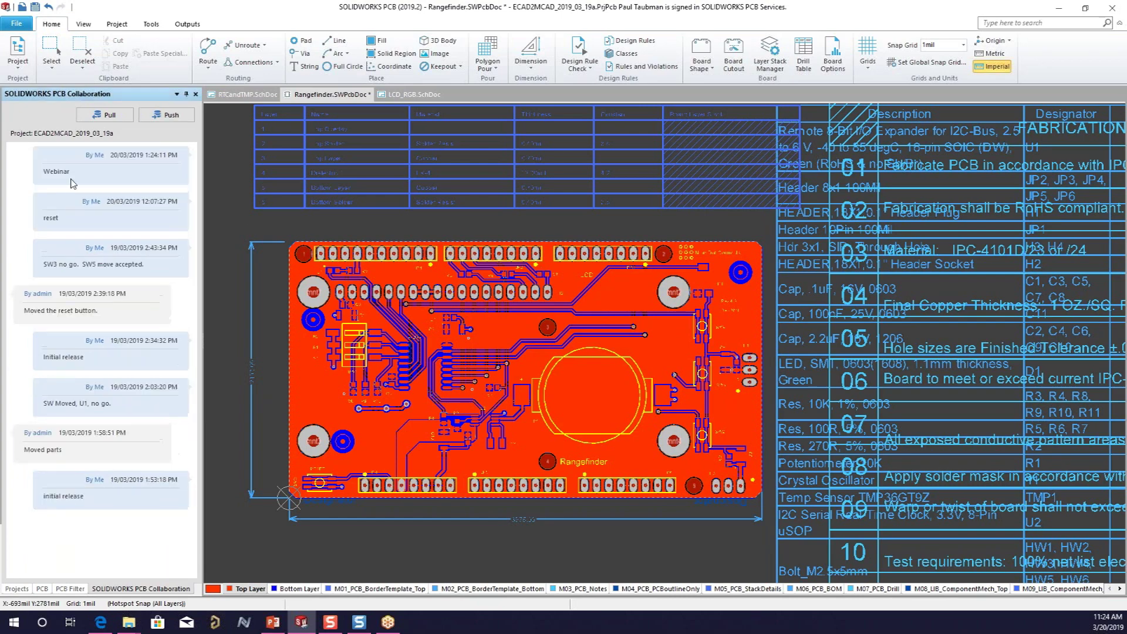
- Restore the PCB editor to a smaller window and mute the microphone in the Skype call
{"action": "left_click", "coordinate": [1085, 9]}
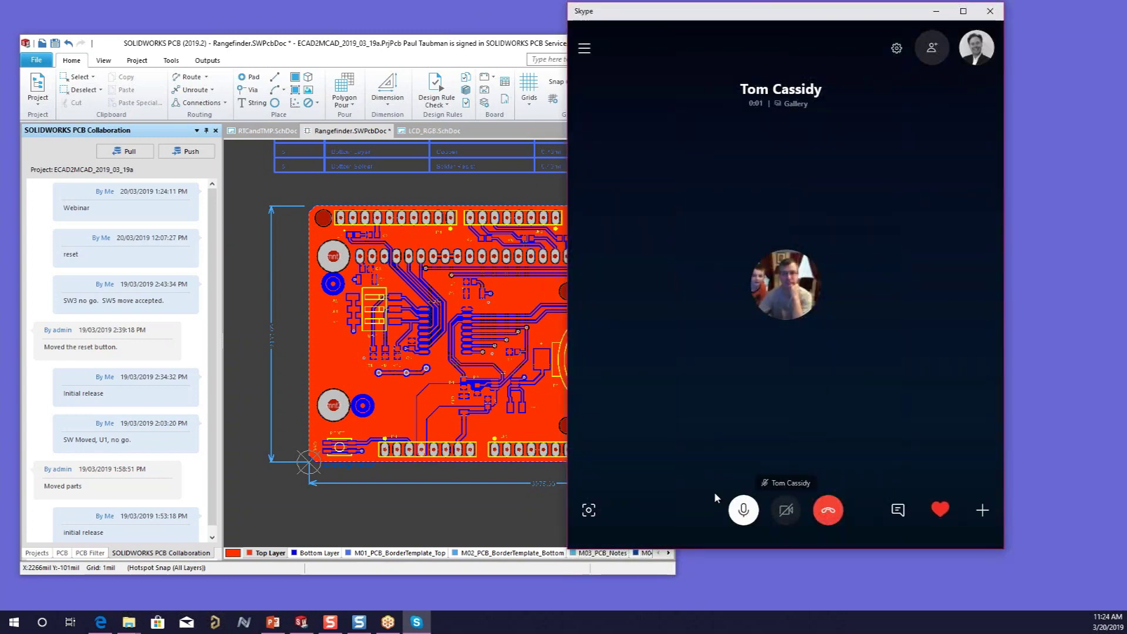
{"action": "left_click", "coordinate": [744, 510]}
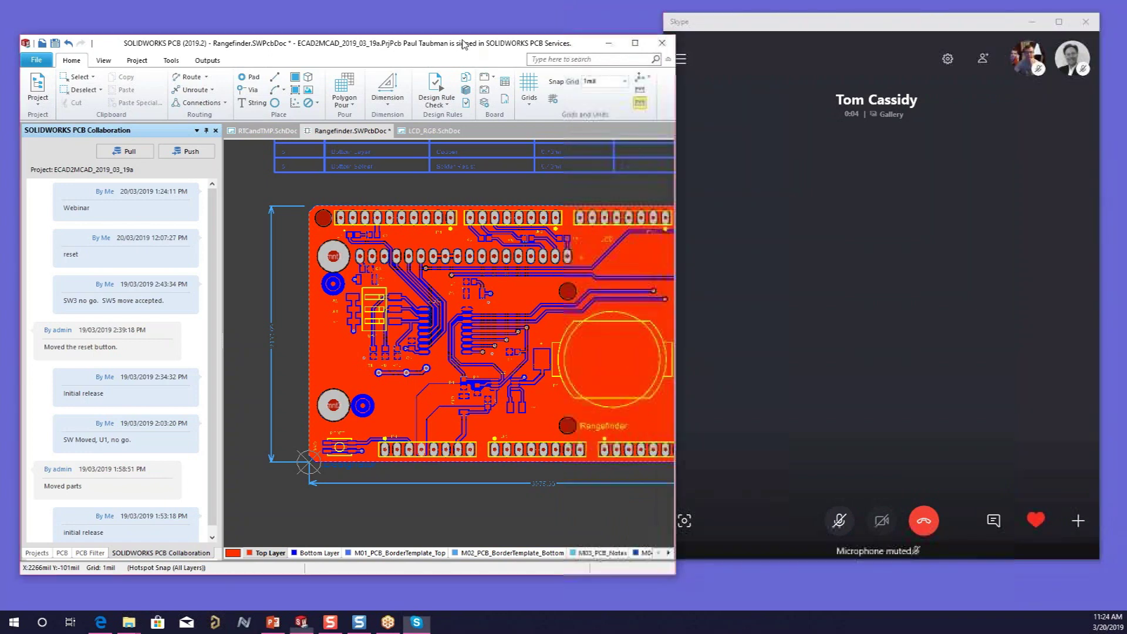
- Reposition the PCB editor window, enlarge the Skype call with the mechanical designer's shared screen, and close the floating call window
{"action": "left_click_drag", "start_coordinate": [492, 35], "coordinate": [463, 13]}
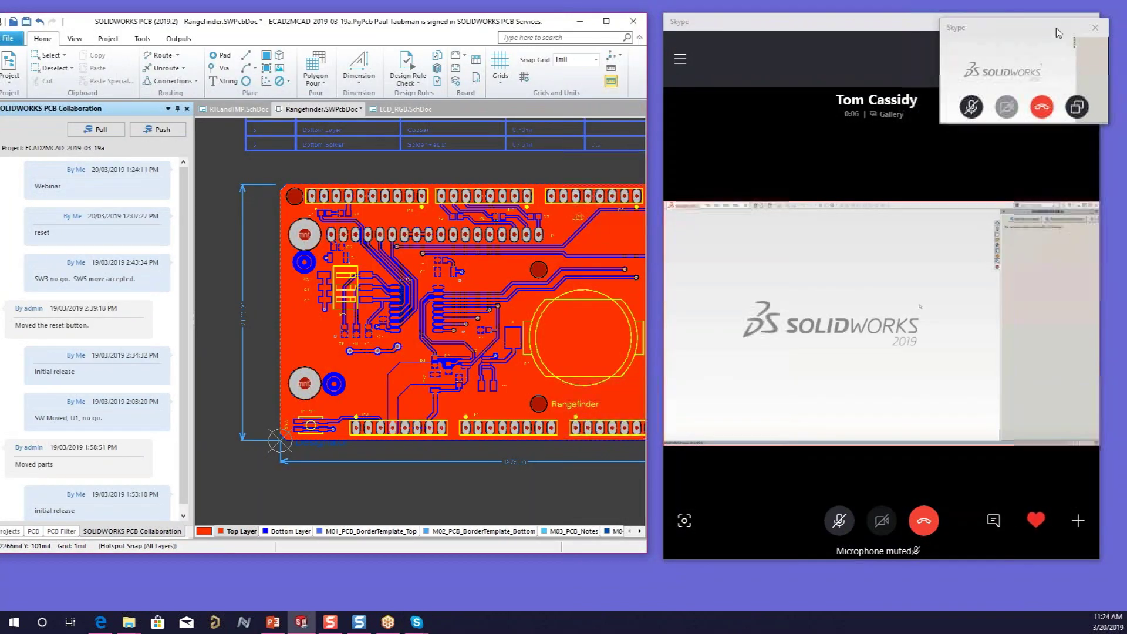
{"action": "left_click", "coordinate": [1095, 28]}
{"action": "left_click", "coordinate": [1060, 23]}
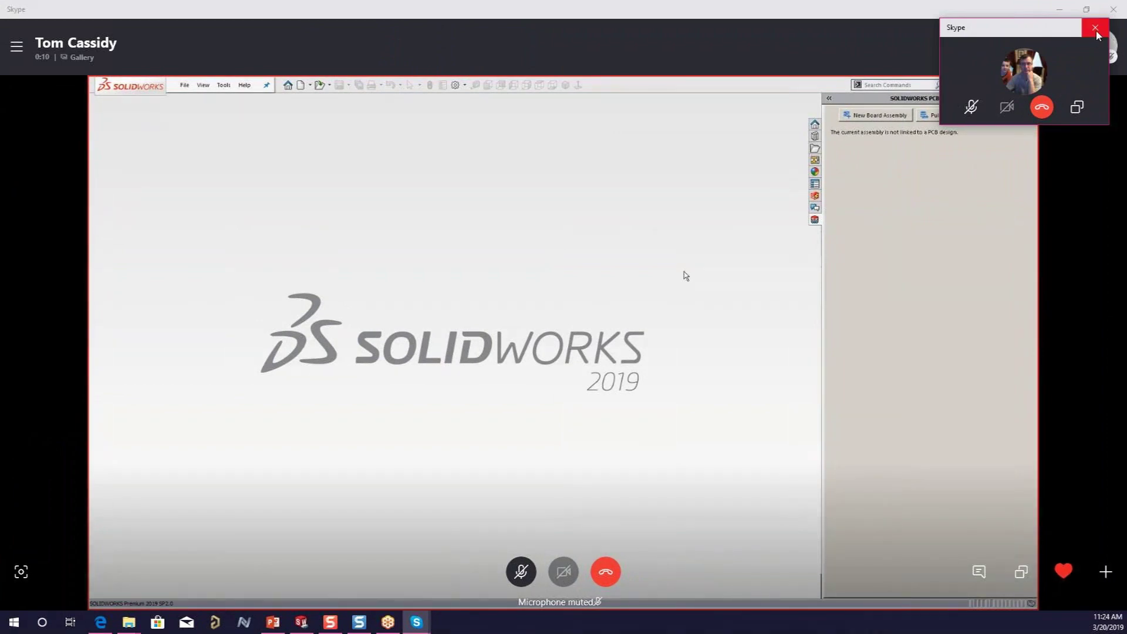
{"action": "left_click", "coordinate": [1097, 29]}
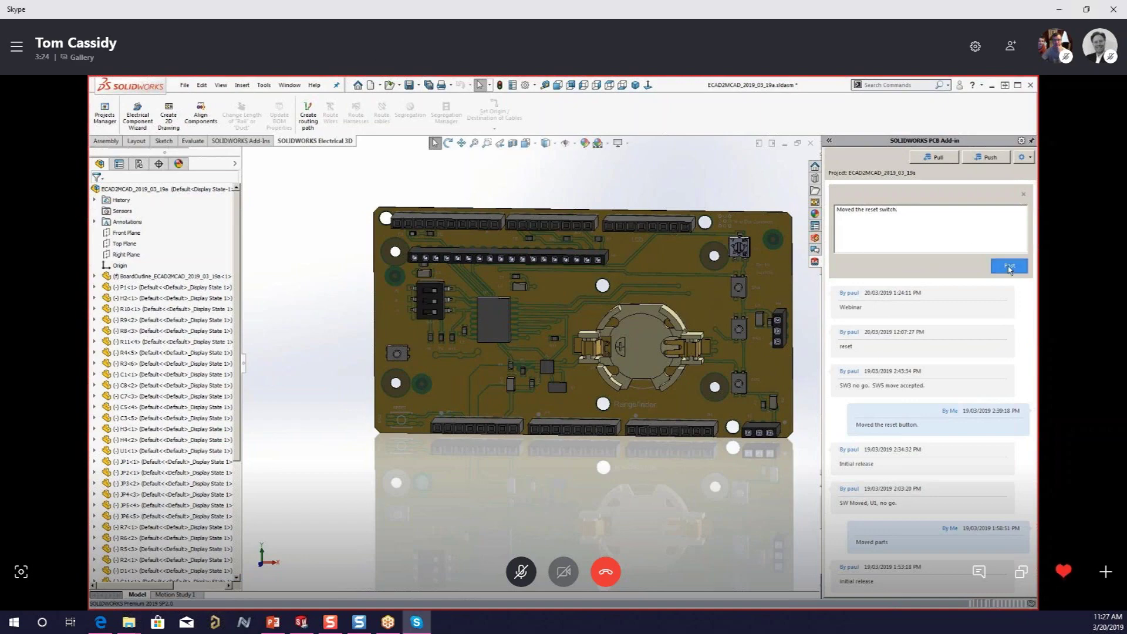
- Arrange the PCB editor and the Skype call side by side, each filling half of the screen
{"action": "left_click", "coordinate": [1087, 10]}
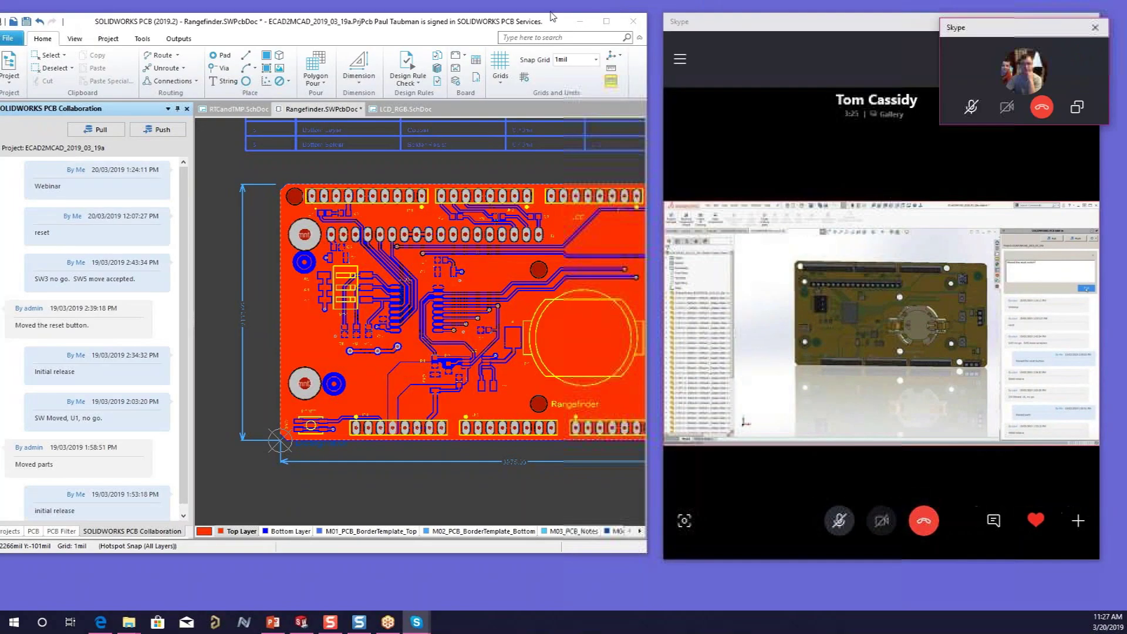
{"action": "left_click", "coordinate": [607, 21]}
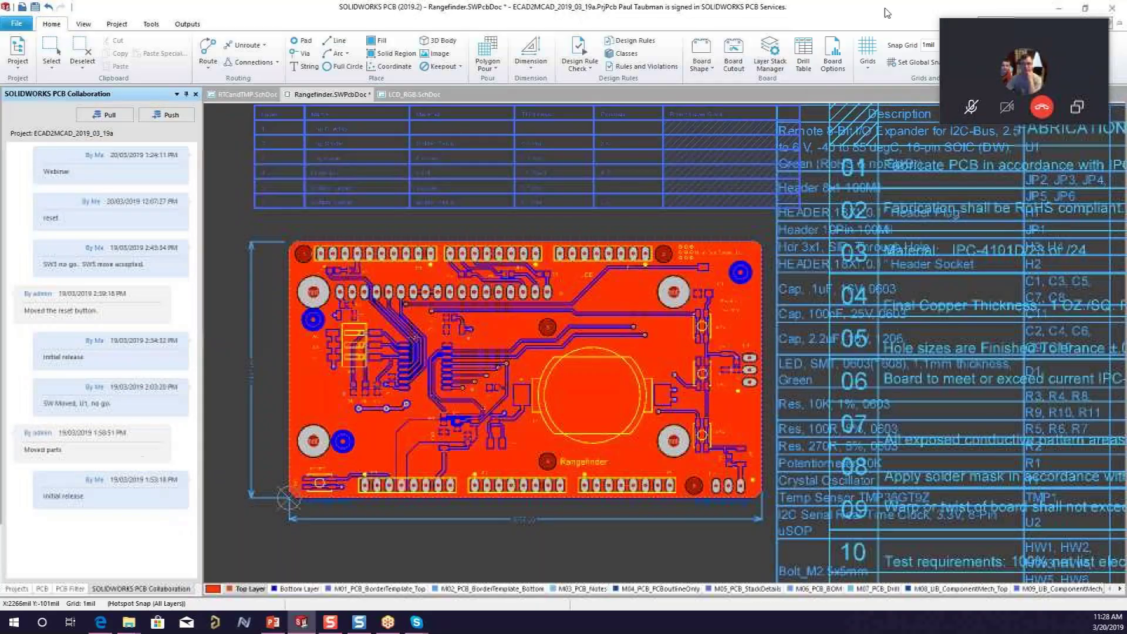
{"action": "left_click", "coordinate": [1086, 8]}
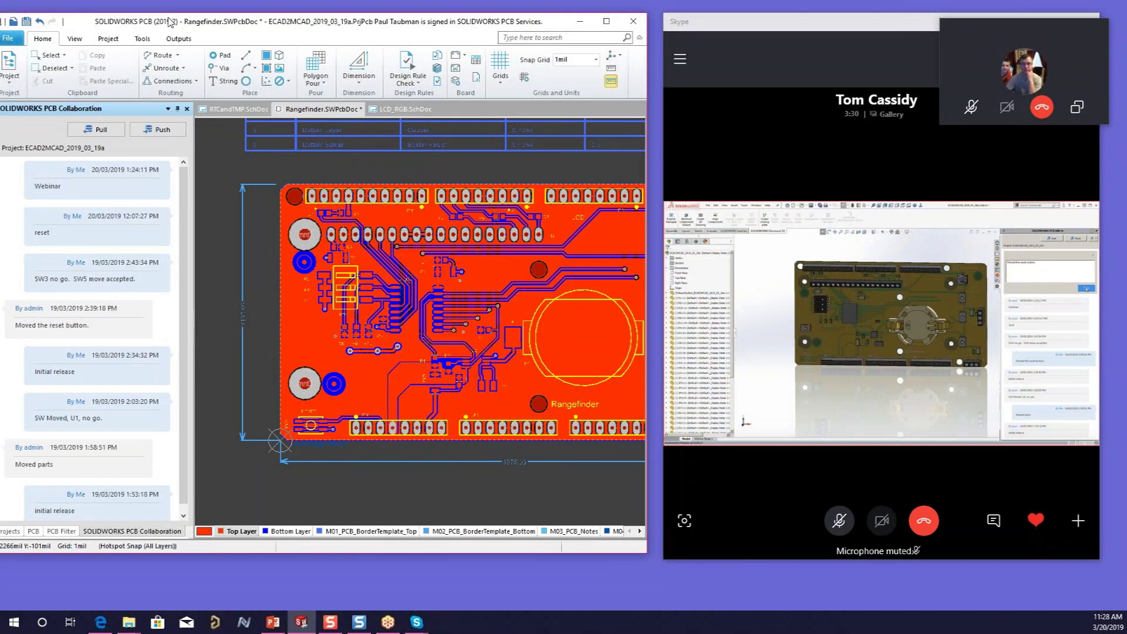
{"action": "left_click_drag", "start_coordinate": [213, 23], "coordinate": [0, 55]}
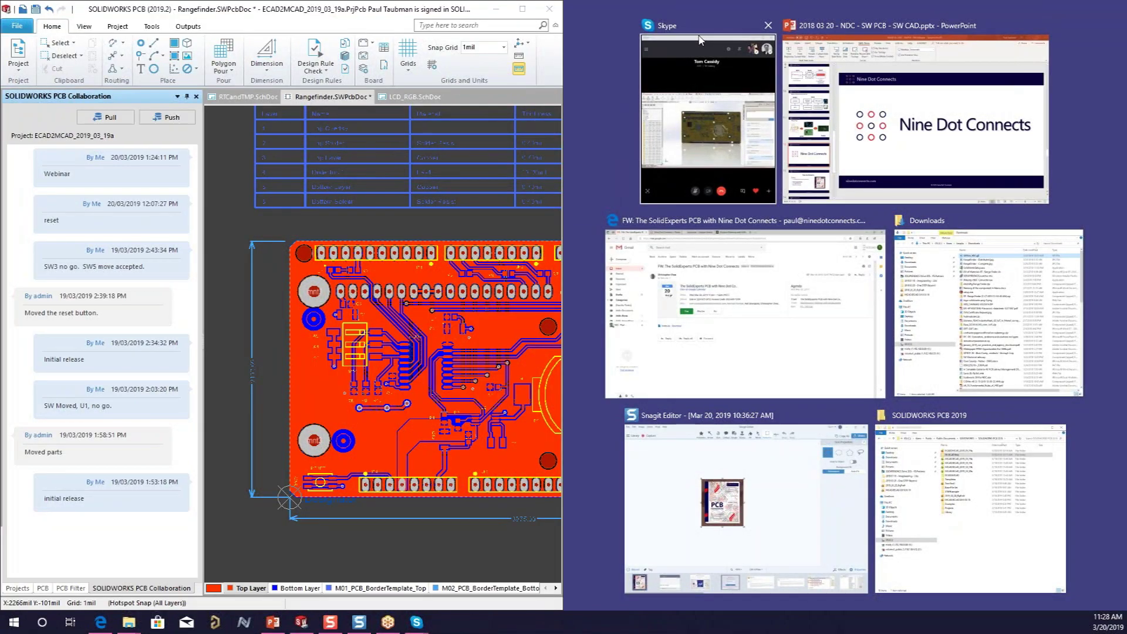
{"action": "left_click", "coordinate": [704, 88]}
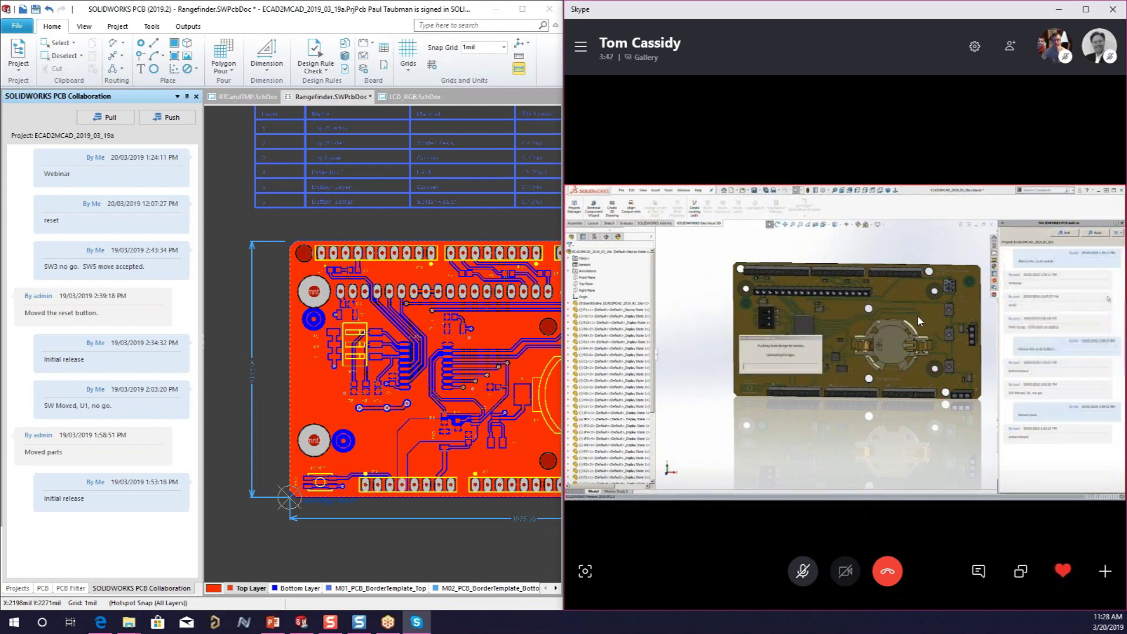
- Examine the diagonal traces running to U1 and the reset switch SW5 near the board origin in the 2D layout
{"action": "scroll", "coordinate": [426, 390], "scroll_direction": "down", "scroll_amount": 1, "text": "ctrl"}
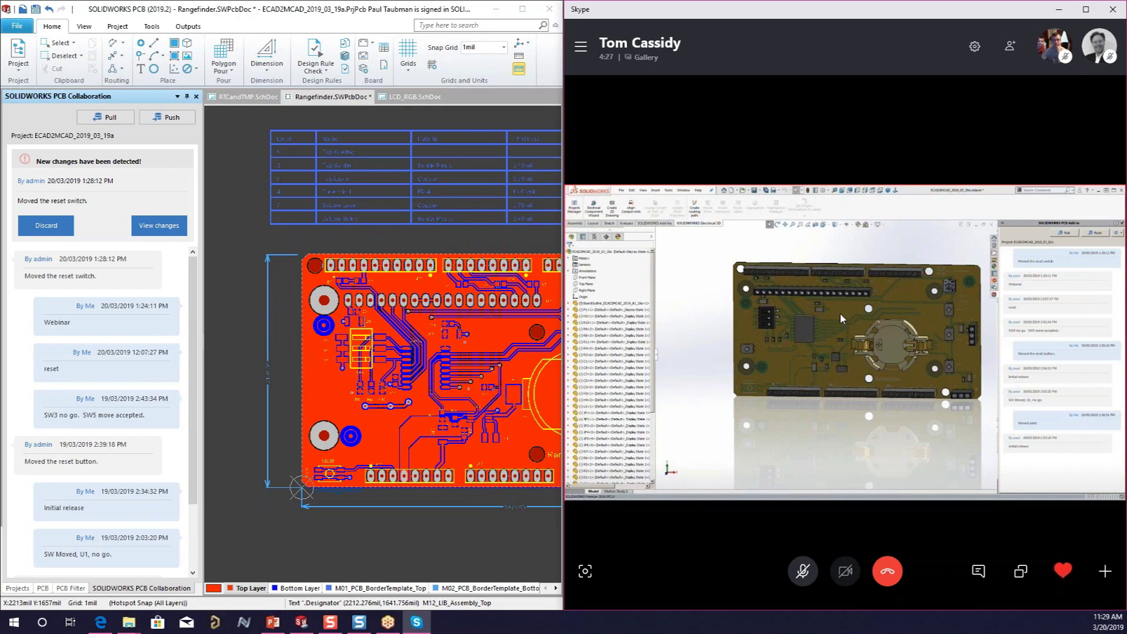
{"action": "scroll", "coordinate": [392, 327], "scroll_direction": "up", "scroll_amount": 3, "text": "ctrl"}
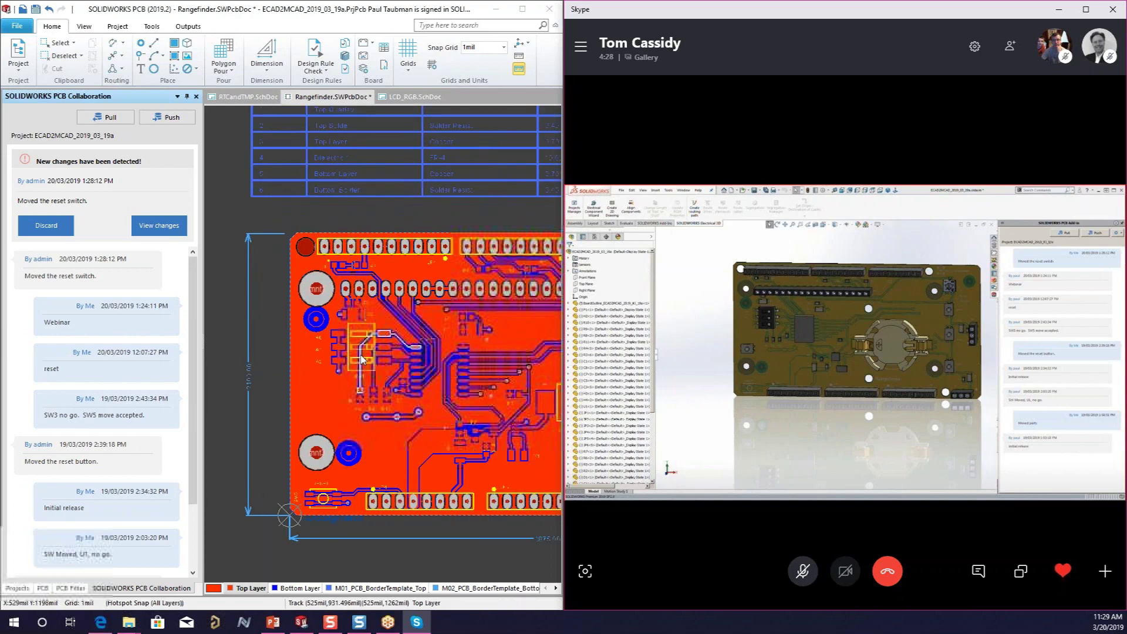
{"action": "scroll", "coordinate": [405, 317], "scroll_direction": "up", "scroll_amount": 2, "text": "ctrl"}
{"action": "right_click_drag", "start_coordinate": [468, 292], "coordinate": [388, 320]}
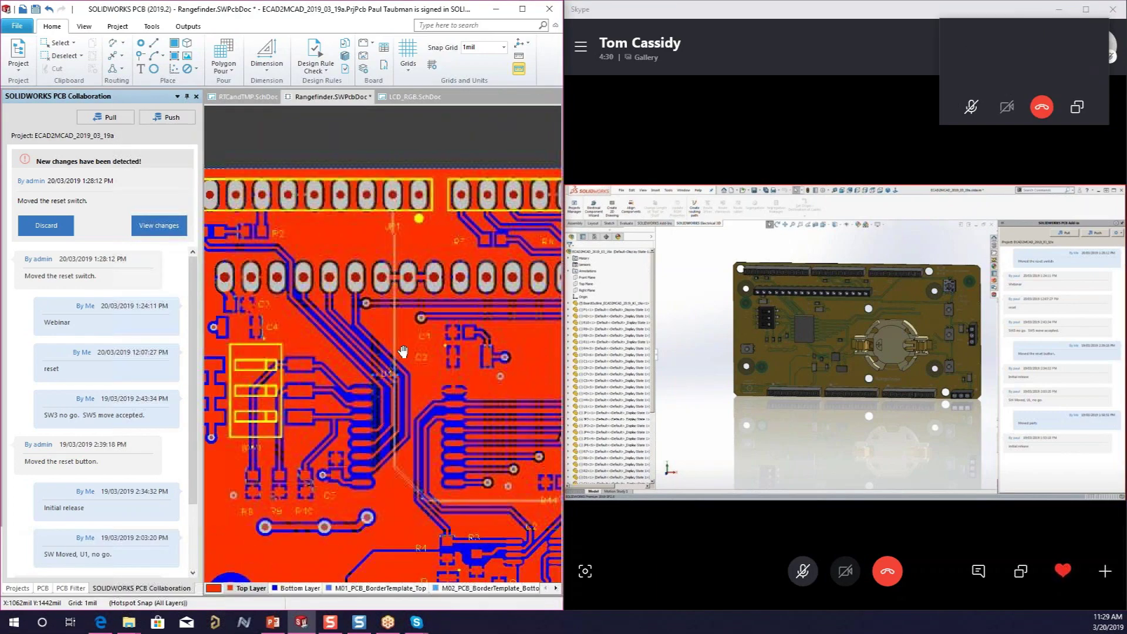
{"action": "scroll", "coordinate": [352, 352], "scroll_direction": "up", "scroll_amount": 2, "text": "ctrl"}
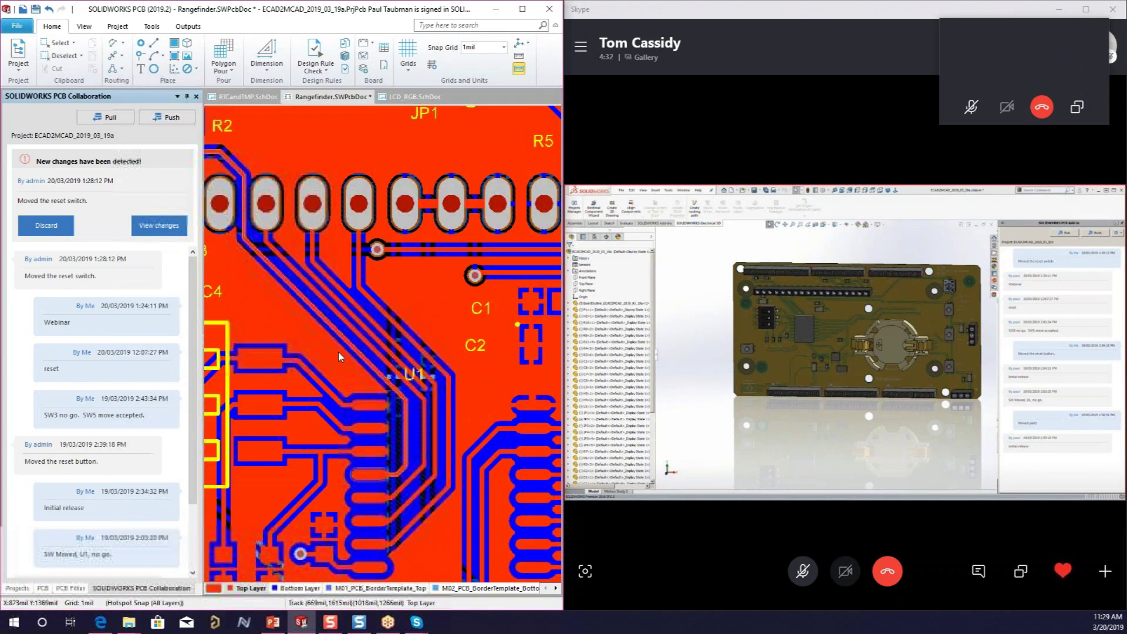
{"action": "left_click", "coordinate": [353, 347]}
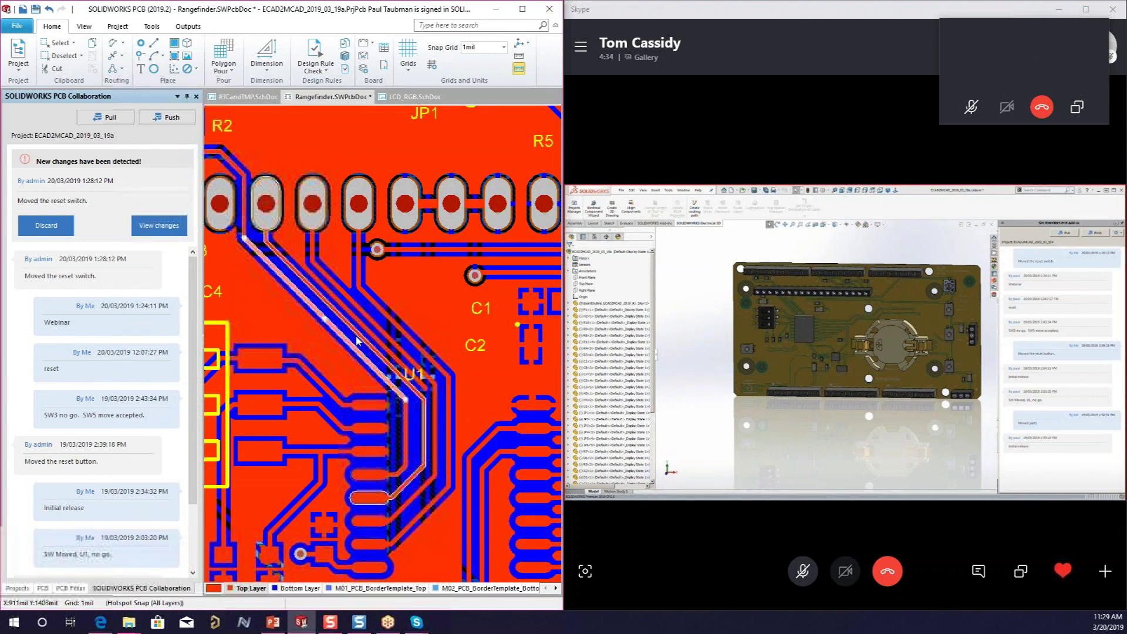
{"action": "left_click", "coordinate": [360, 335]}
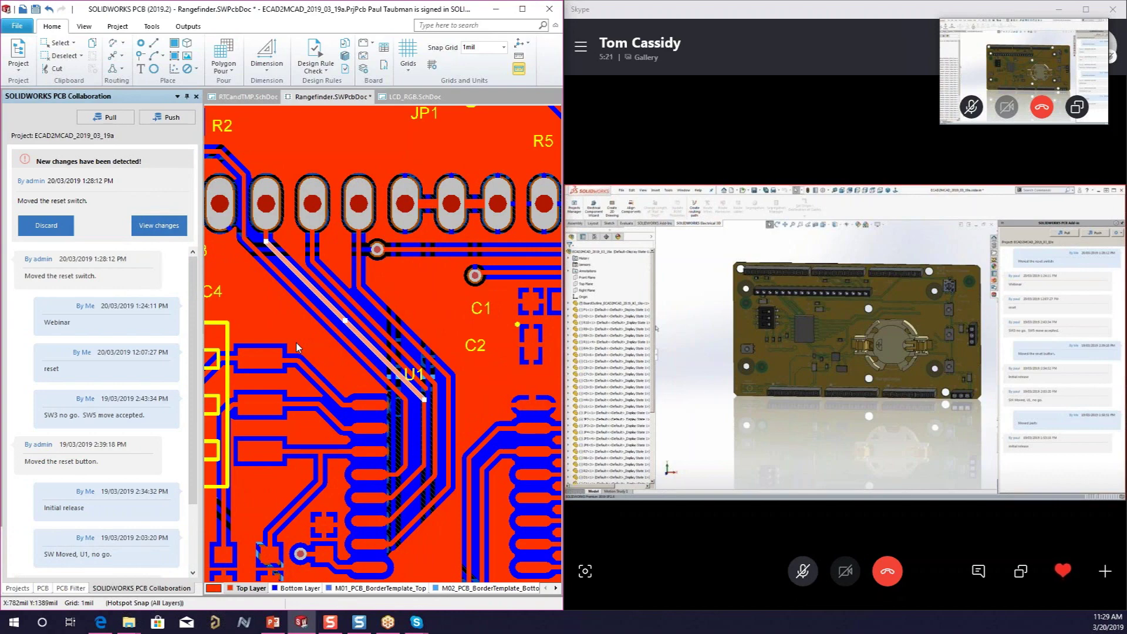
{"action": "scroll", "coordinate": [281, 369], "scroll_direction": "down", "scroll_amount": 5, "text": "ctrl"}
{"action": "right_click_drag", "start_coordinate": [308, 450], "coordinate": [439, 314]}
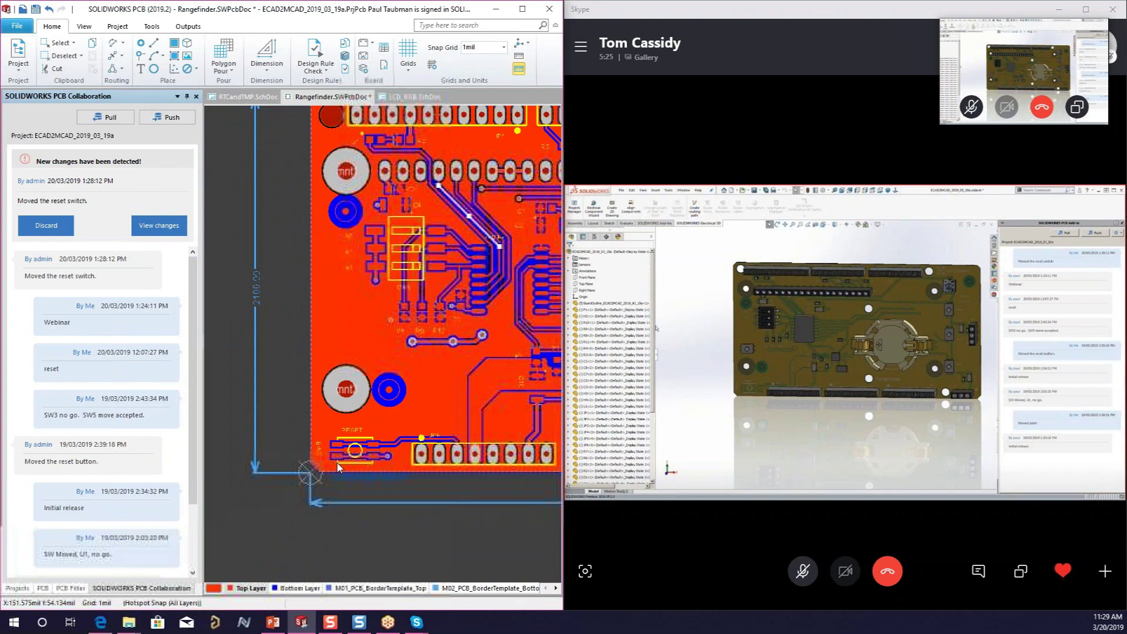
{"action": "scroll", "coordinate": [310, 439], "scroll_direction": "up", "scroll_amount": 3, "text": "ctrl"}
{"action": "right_click_drag", "start_coordinate": [312, 438], "coordinate": [288, 371]}
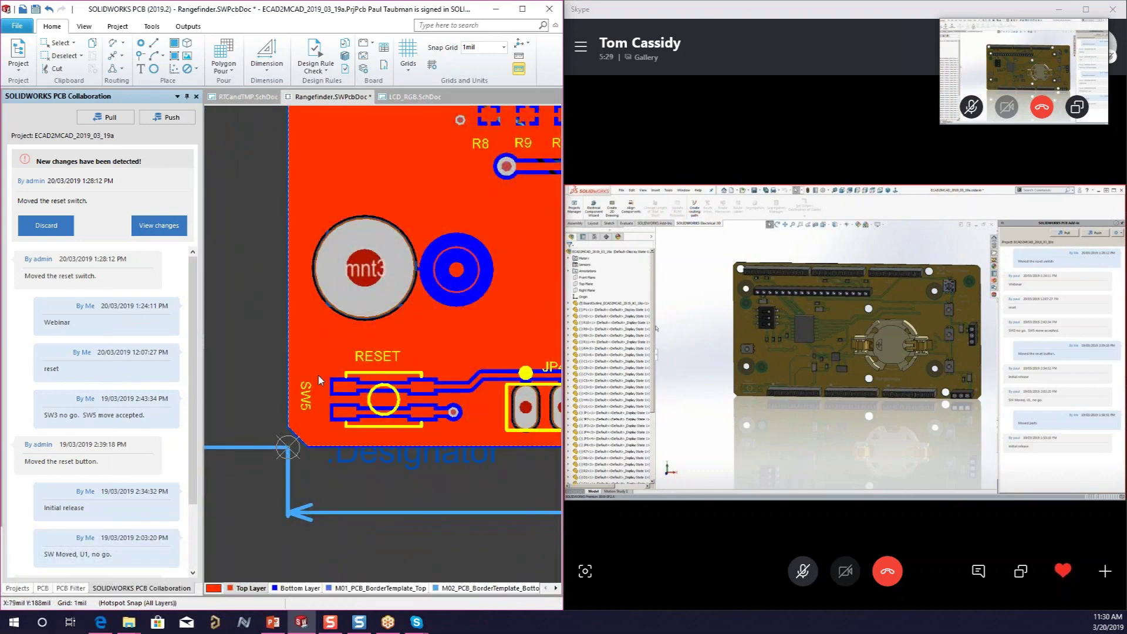
{"action": "right_click_drag", "start_coordinate": [396, 143], "coordinate": [380, 296]}
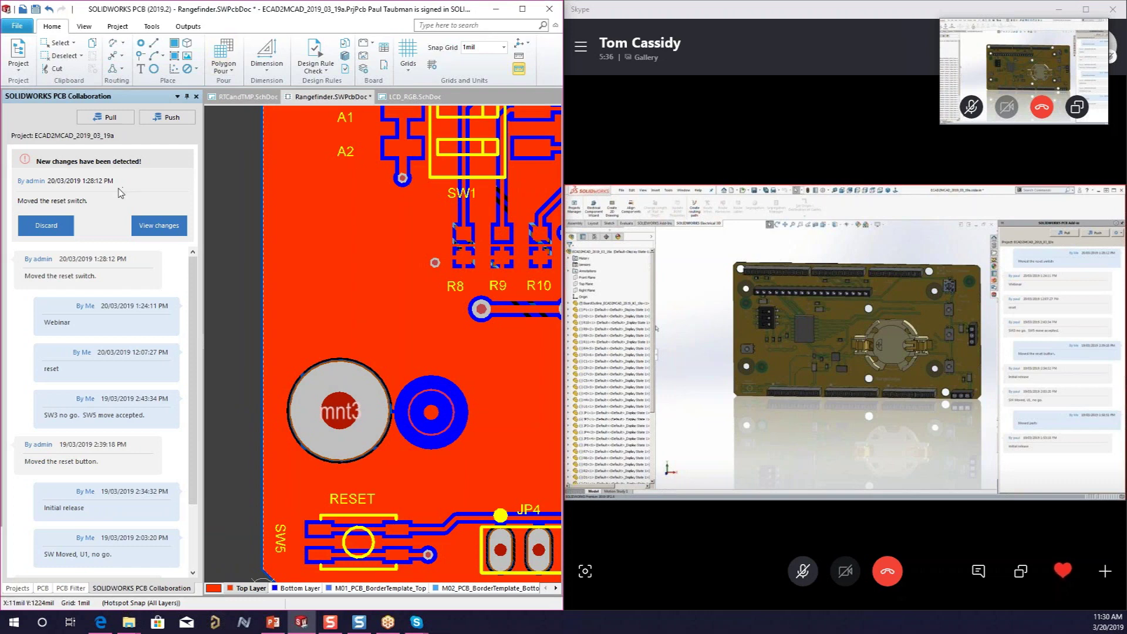
- Open the list of incoming mechanical changes, widen it, and highlight the proposed SW5 placement on the 2D layout
{"action": "left_click", "coordinate": [167, 226]}
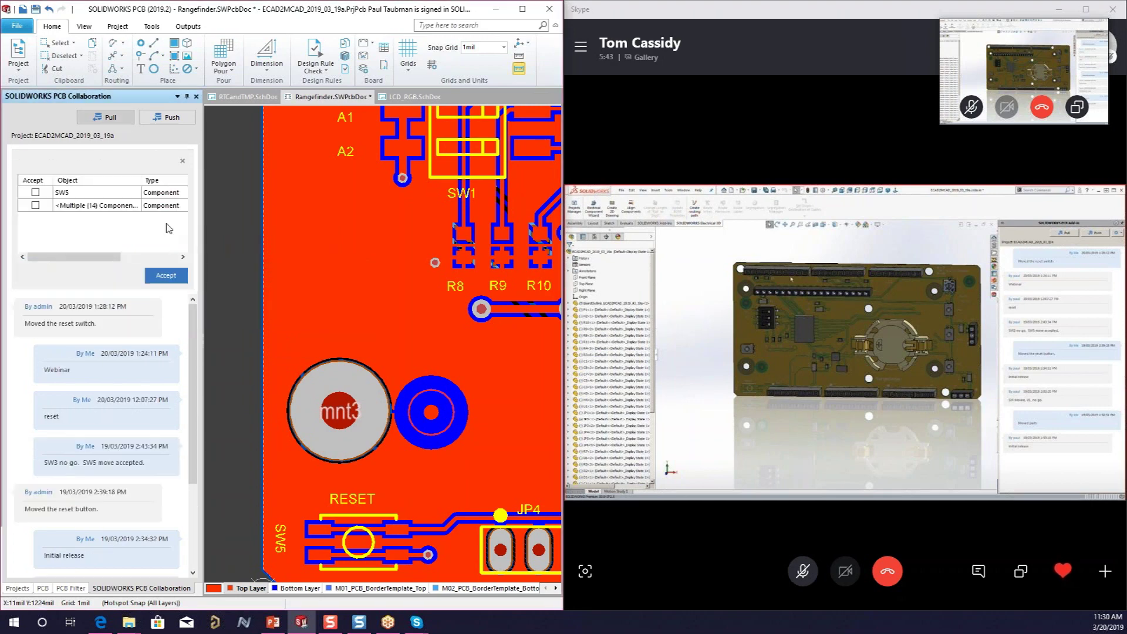
{"action": "left_click_drag", "start_coordinate": [203, 229], "coordinate": [241, 231]}
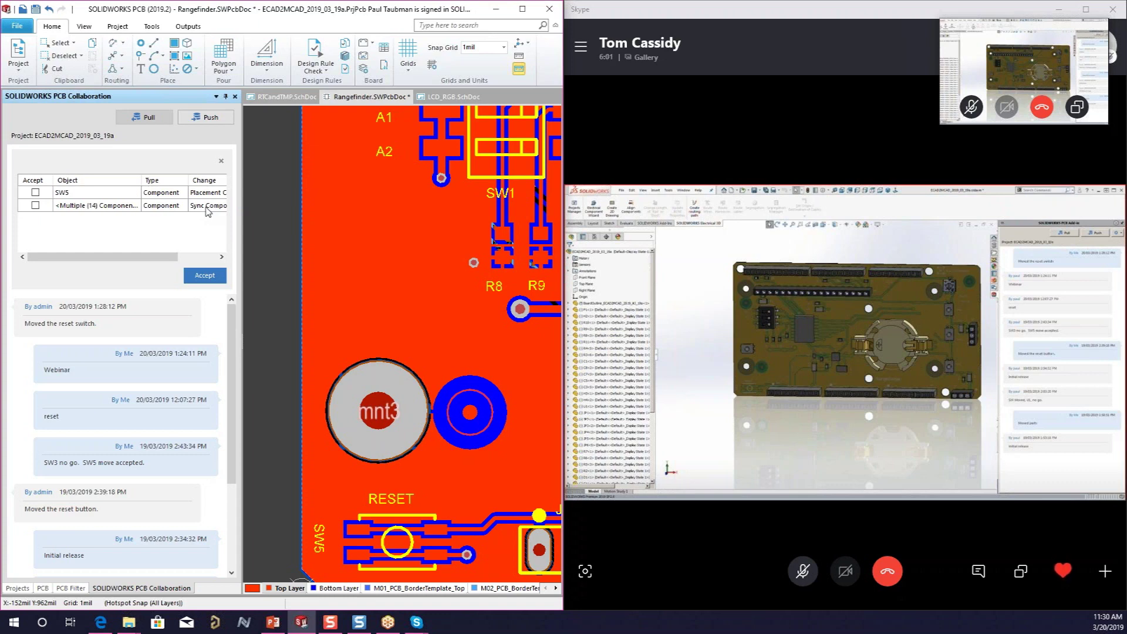
{"action": "left_click", "coordinate": [71, 195]}
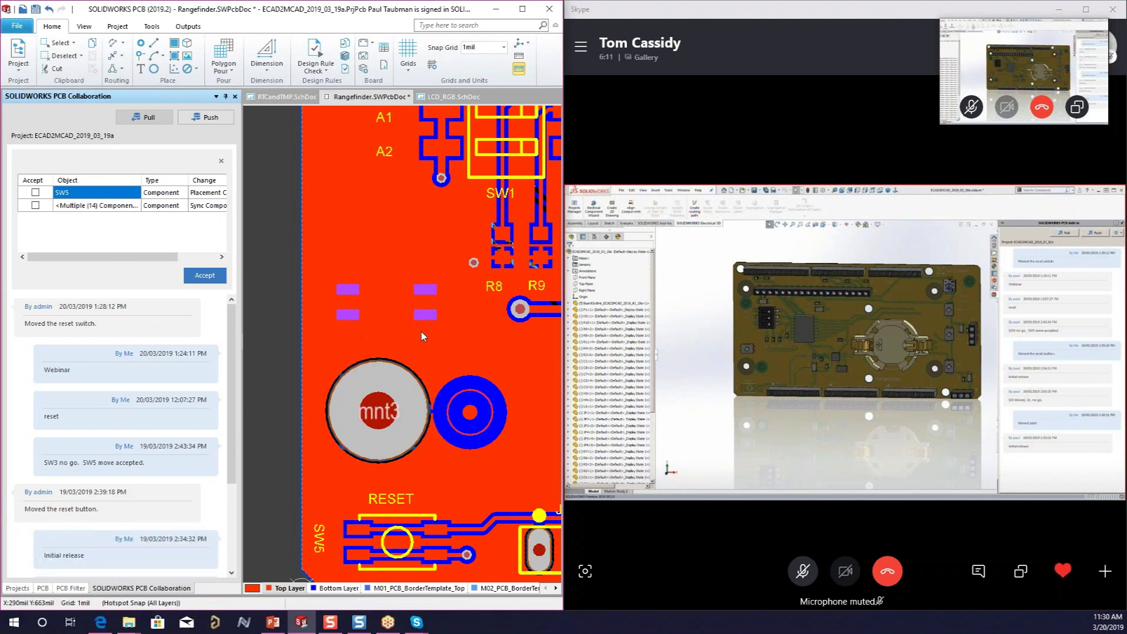
{"action": "scroll", "coordinate": [418, 258], "scroll_direction": "down", "scroll_amount": 2, "text": "ctrl"}
{"action": "scroll", "coordinate": [417, 257], "scroll_direction": "down", "scroll_amount": 1, "text": "ctrl"}
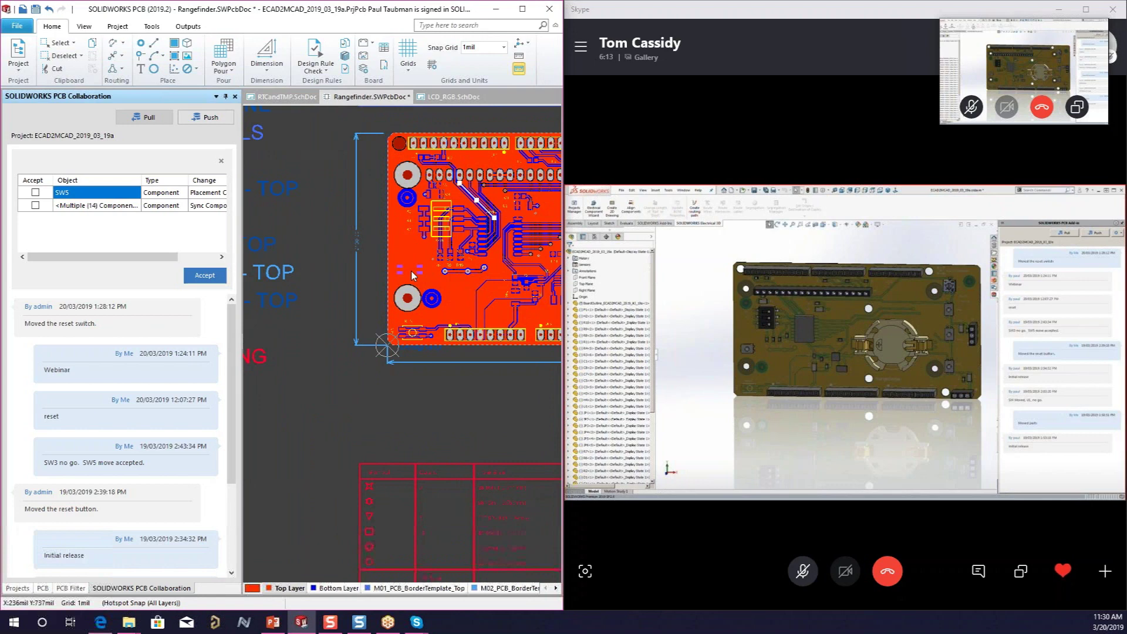
{"action": "left_click", "coordinate": [89, 206]}
{"action": "left_click", "coordinate": [97, 194]}
{"action": "right_click_drag", "start_coordinate": [367, 291], "coordinate": [311, 364]}
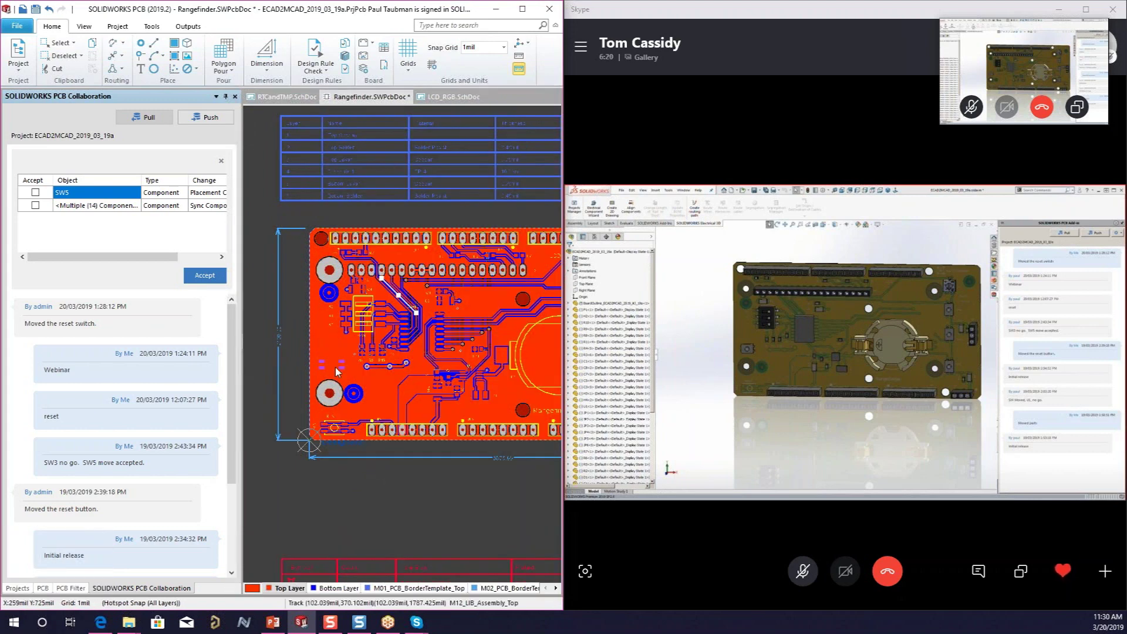
- Preview the proposed SW5 placement change on the board in 3D
{"action": "key", "text": "3"}
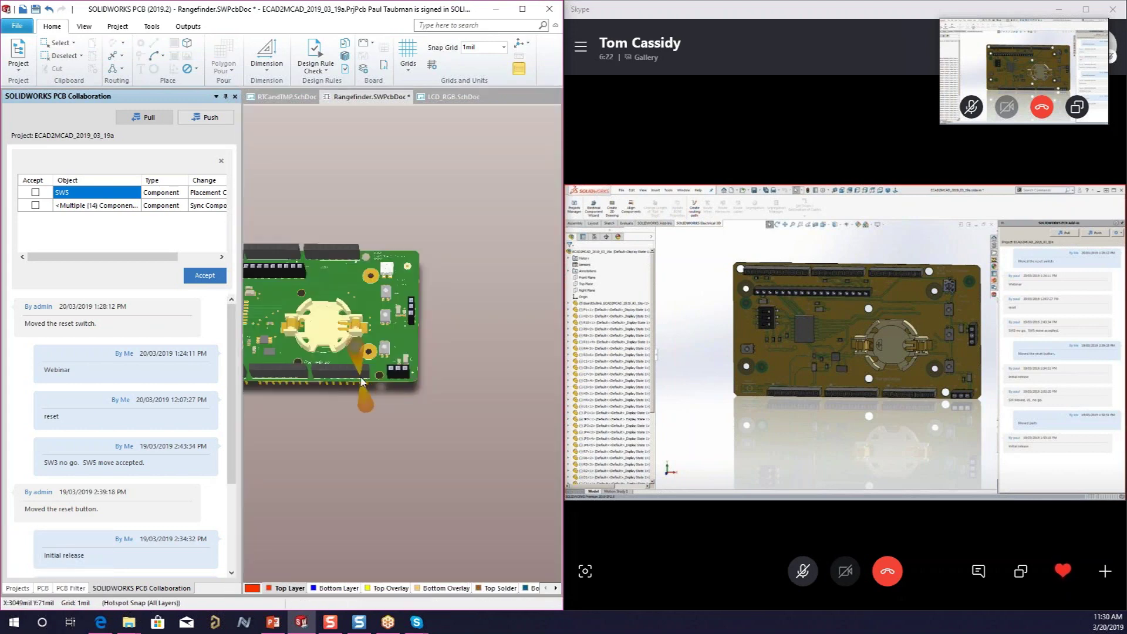
{"action": "left_click", "coordinate": [70, 206]}
{"action": "left_click", "coordinate": [82, 195]}
{"action": "scroll", "coordinate": [286, 375], "scroll_direction": "up", "scroll_amount": 3, "text": "ctrl"}
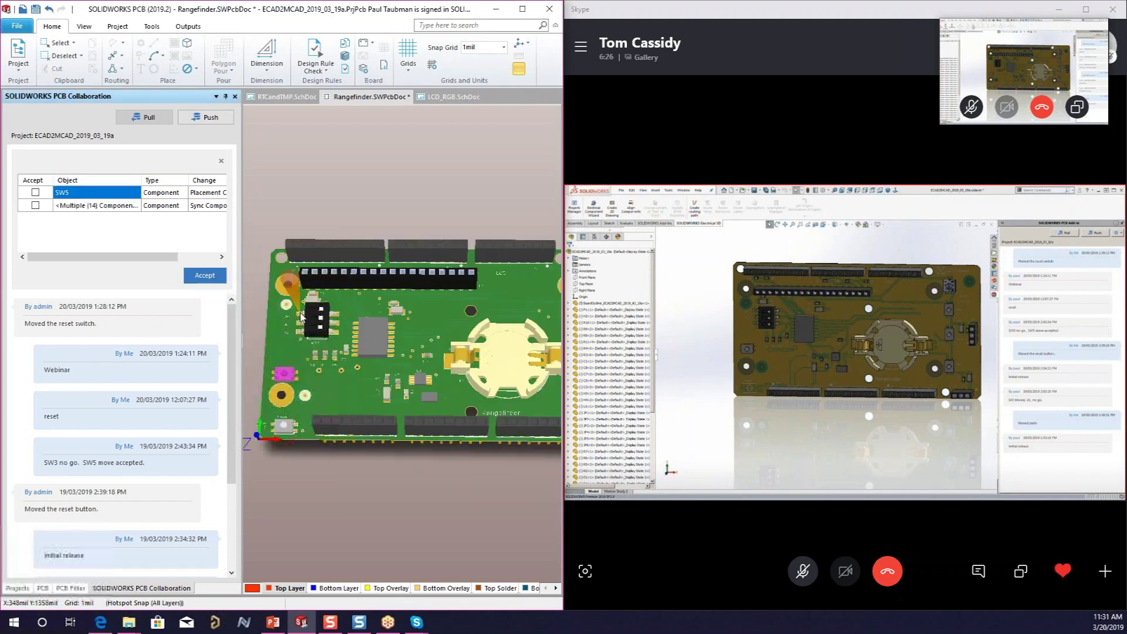
{"action": "scroll", "coordinate": [301, 313], "scroll_direction": "up", "scroll_amount": 4, "text": "ctrl"}
{"action": "scroll", "coordinate": [301, 312], "scroll_direction": "down", "scroll_amount": 5, "text": "ctrl"}
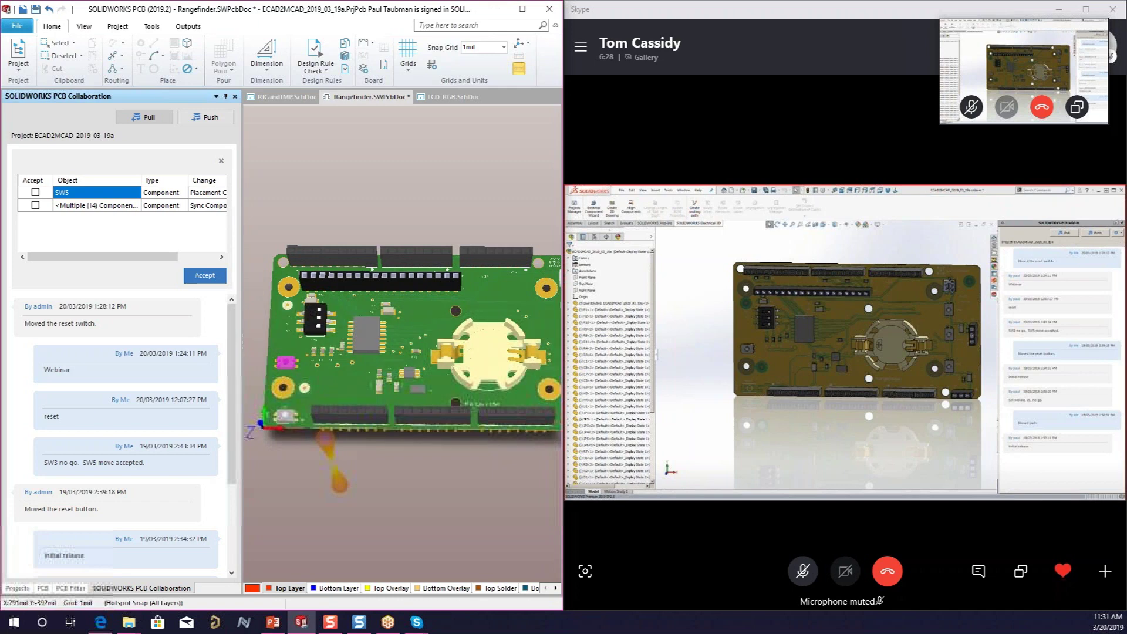
{"action": "right_click_drag", "start_coordinate": [333, 463], "coordinate": [370, 455]}
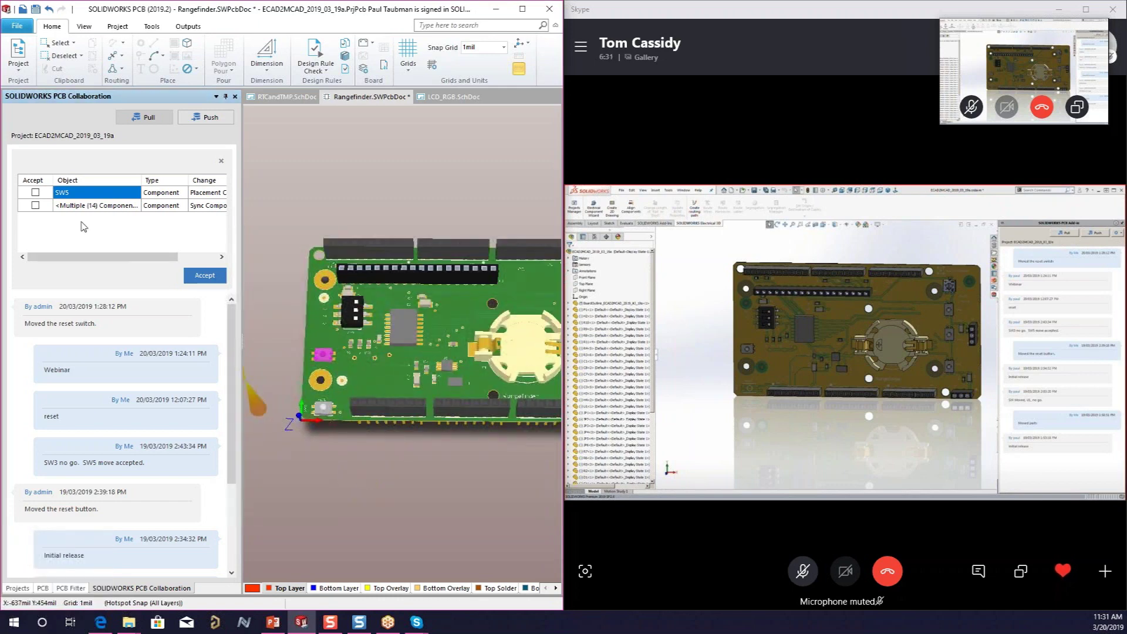
- Accept only the SW5 placement change and repour the modified polygon
{"action": "left_click", "coordinate": [35, 192]}
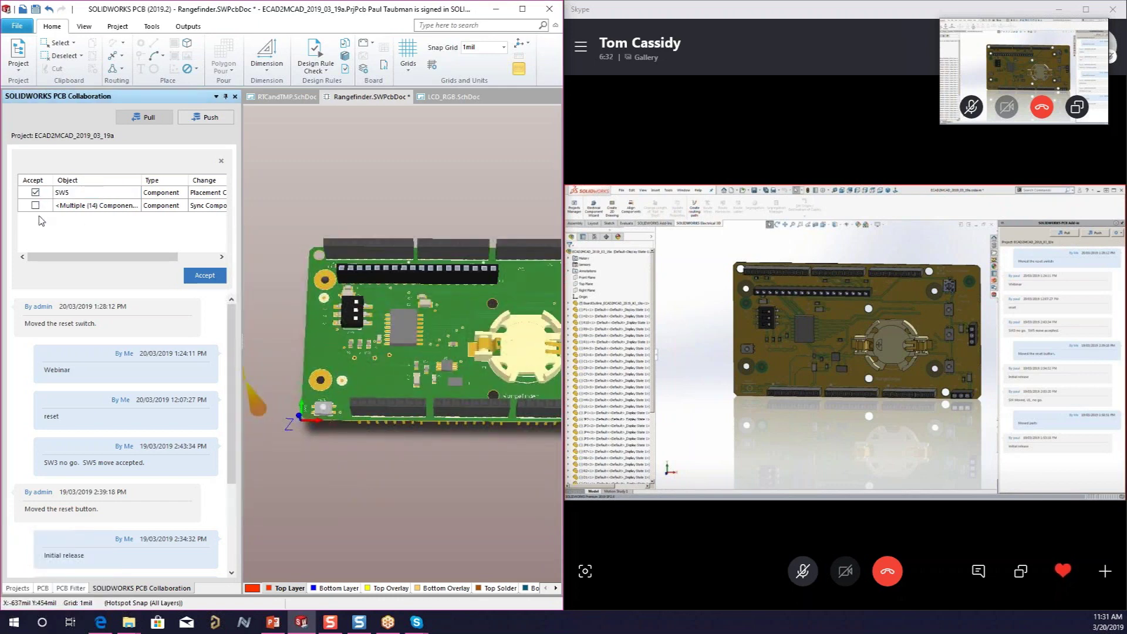
{"action": "left_click", "coordinate": [195, 278]}
{"action": "left_click", "coordinate": [202, 280]}
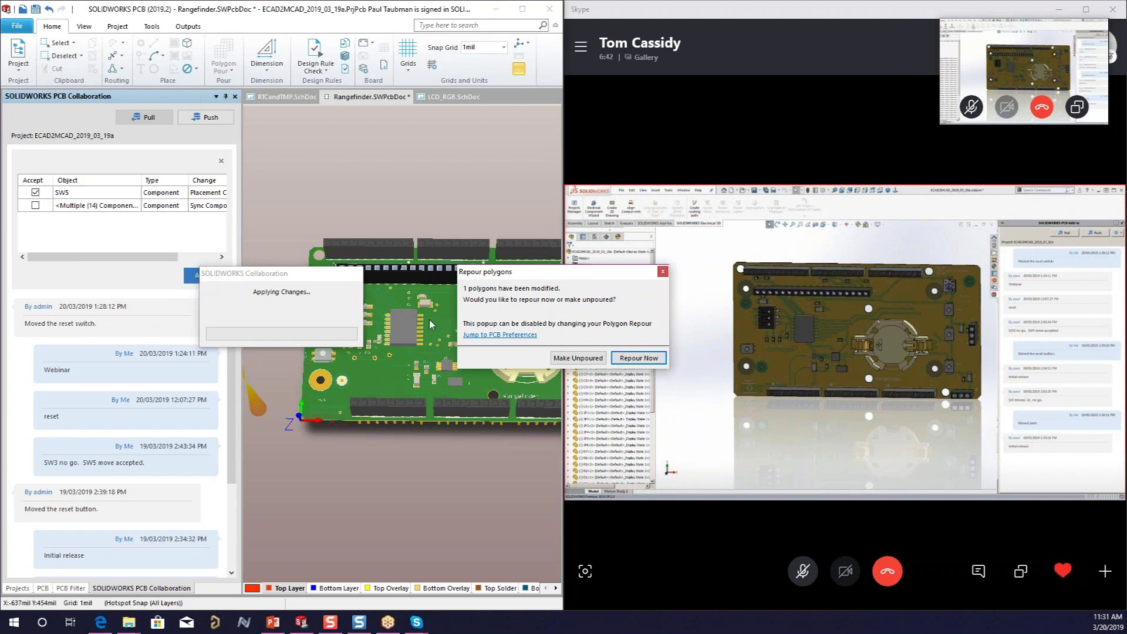
{"action": "left_click", "coordinate": [650, 364]}
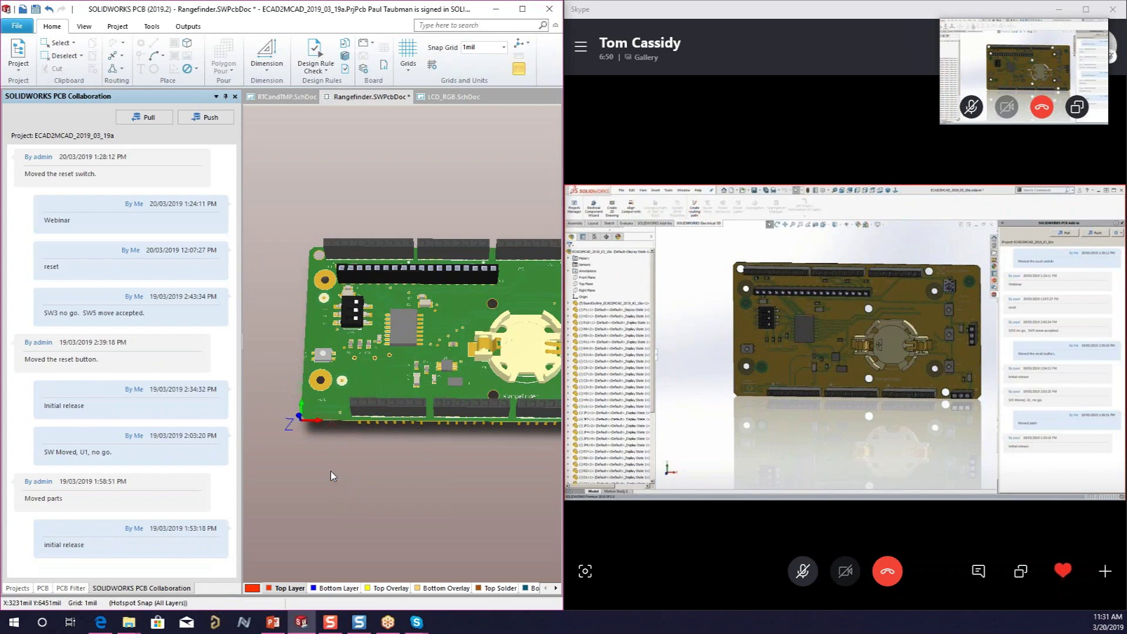
- Inspect the moved SW5 switch, its RESET label and the original reset traces in the 2D layout
{"action": "key", "text": "2"}
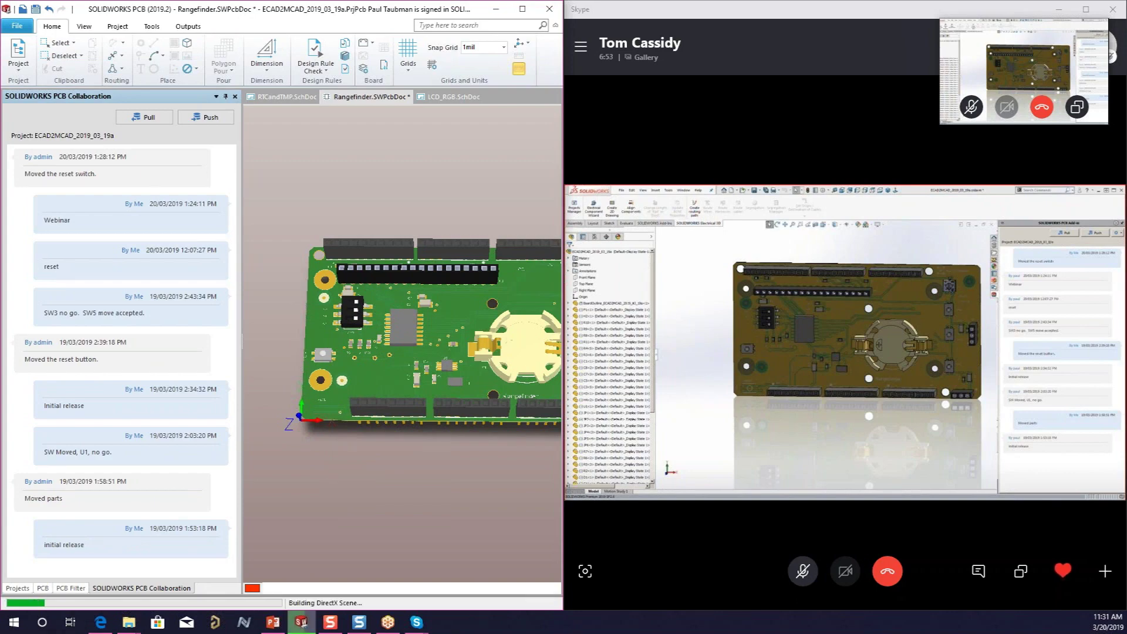
{"action": "scroll", "coordinate": [351, 424], "scroll_direction": "up", "scroll_amount": 1, "text": "ctrl"}
{"action": "right_click_drag", "start_coordinate": [361, 364], "coordinate": [428, 354]}
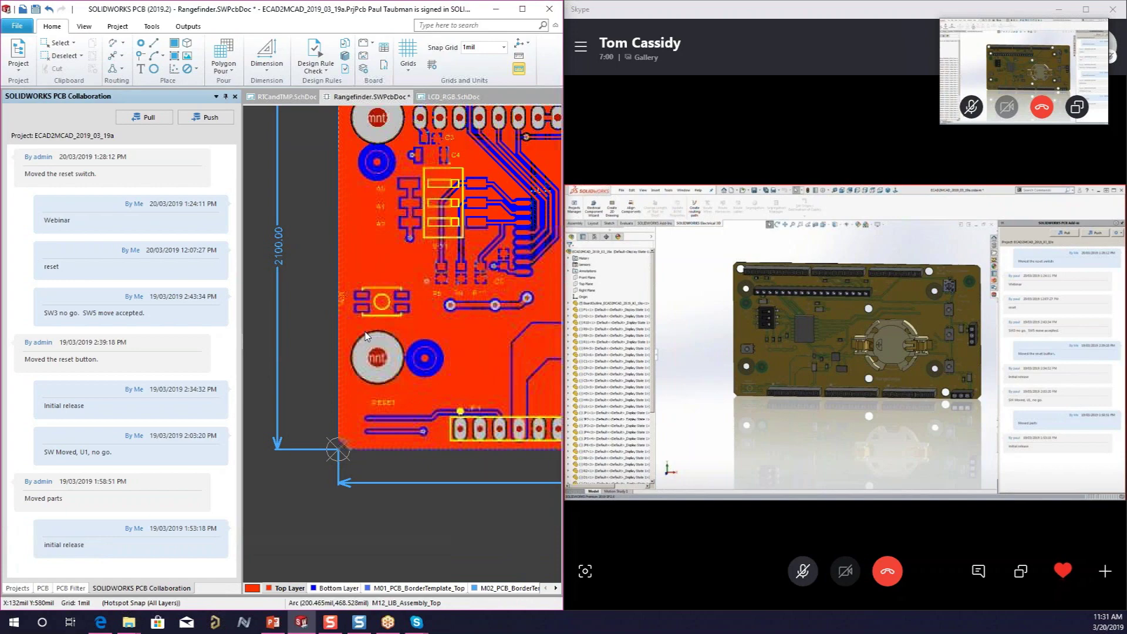
{"action": "scroll", "coordinate": [410, 280], "scroll_direction": "up", "scroll_amount": 5, "text": "ctrl"}
{"action": "scroll", "coordinate": [440, 223], "scroll_direction": "down", "scroll_amount": 3, "text": "ctrl"}
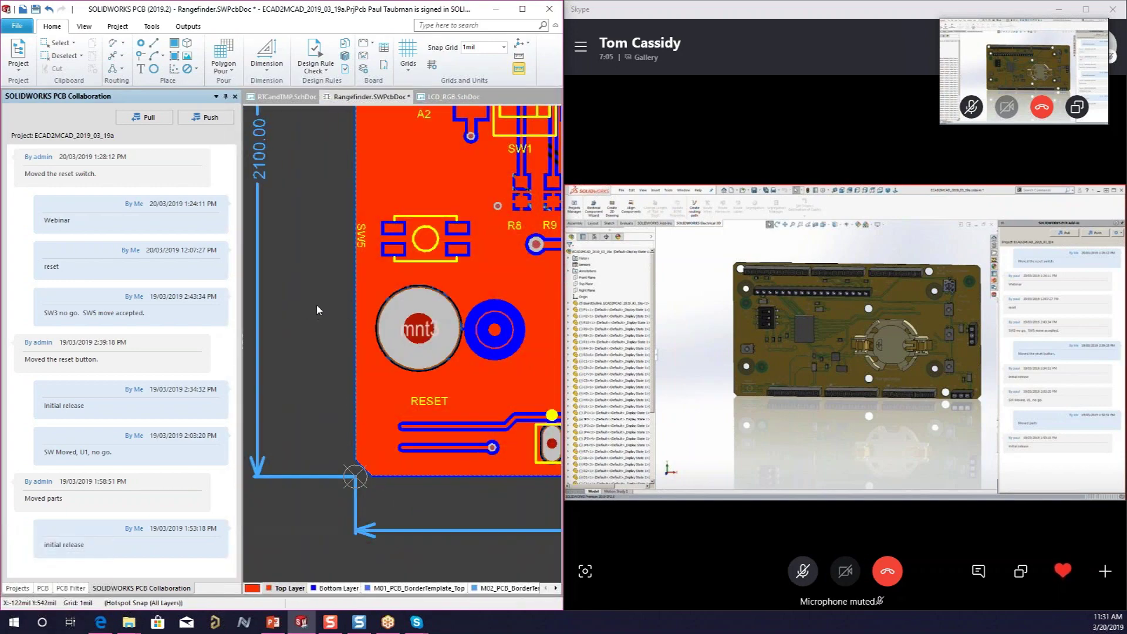
{"action": "right_click_drag", "start_coordinate": [326, 245], "coordinate": [314, 307]}
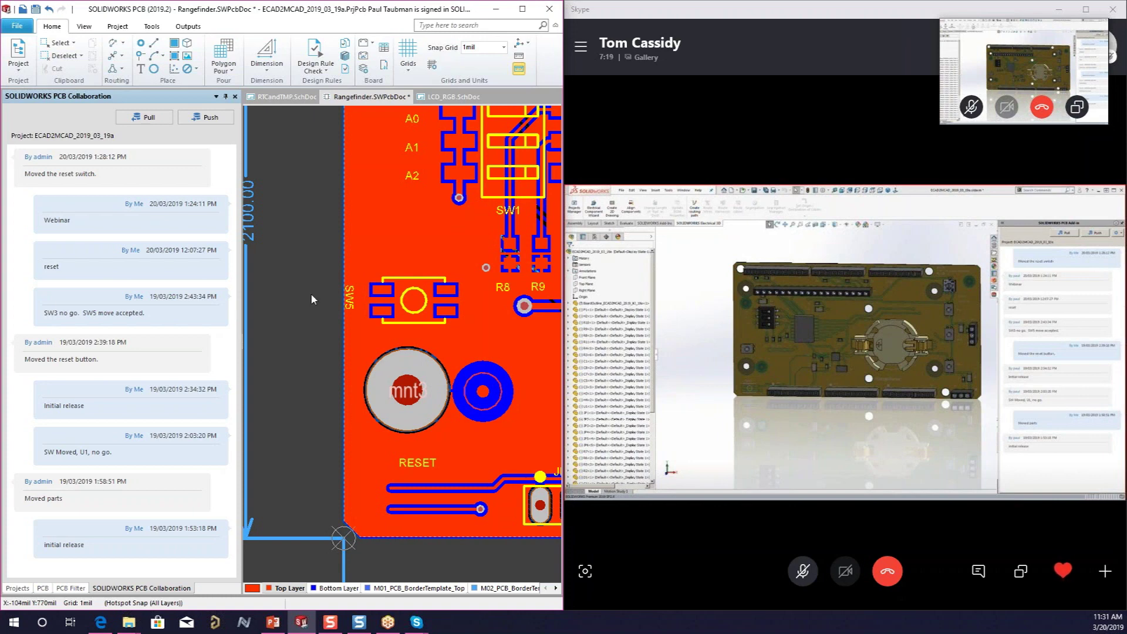
- Push the board to the collaboration project with the comment "Accepted SW5 switch move."
{"action": "left_click", "coordinate": [210, 118]}
{"action": "left_click", "coordinate": [151, 205]}
{"action": "type", "text": "Accepted SW5 switch move."}
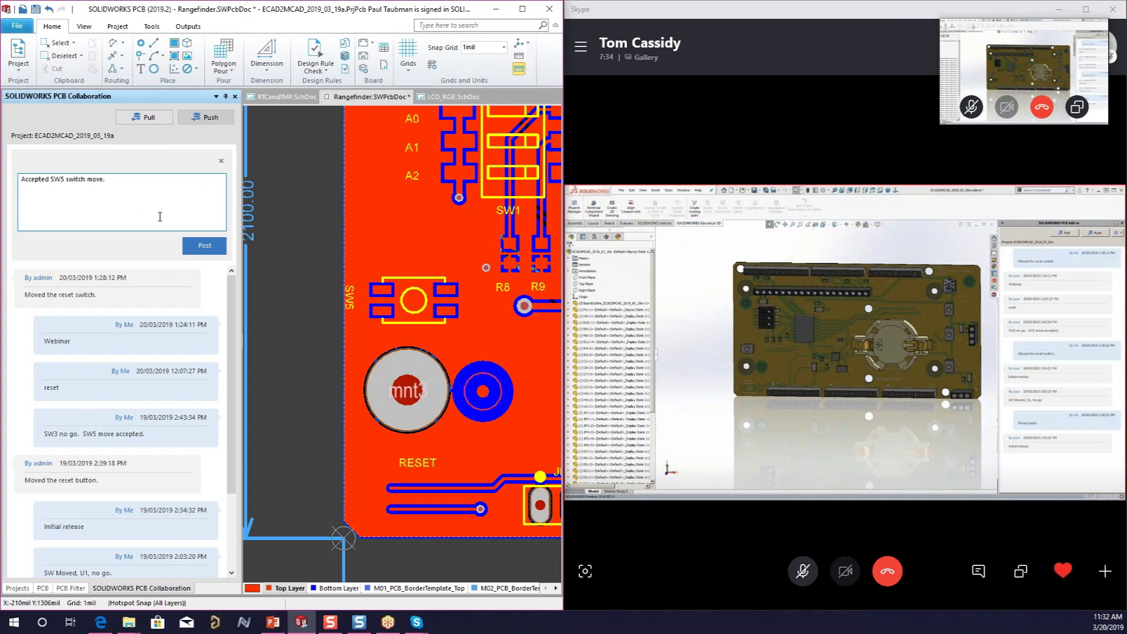
{"action": "left_click", "coordinate": [196, 249]}
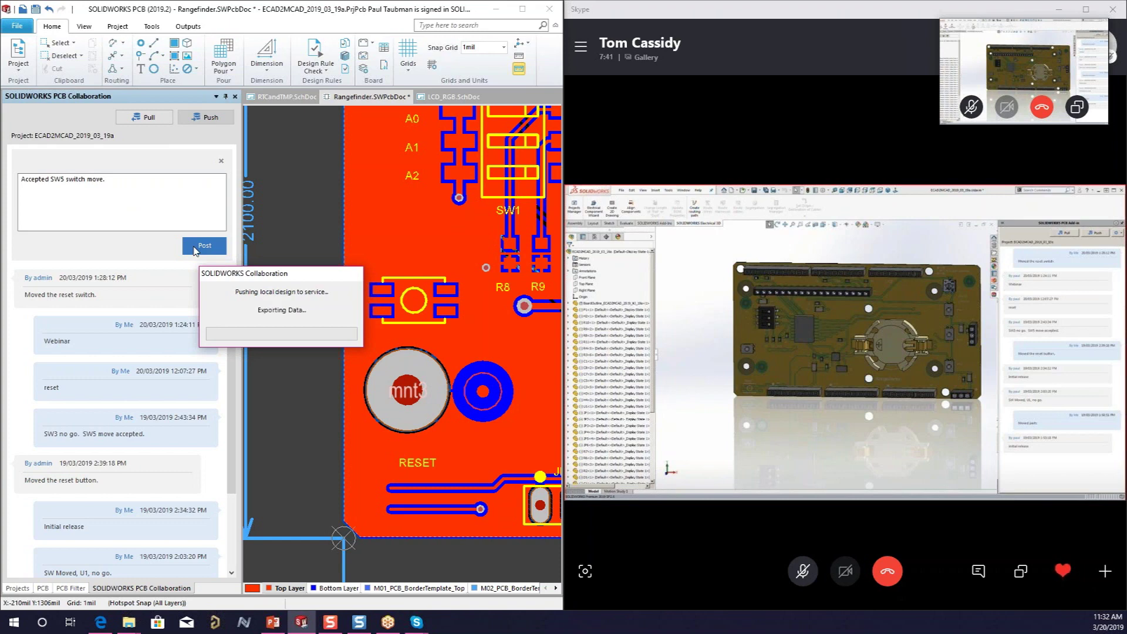
- Post the board push with its comment and switch to the mechanical designer's full-size shared SOLIDWORKS session in Skype
{"action": "left_click", "coordinate": [195, 250]}
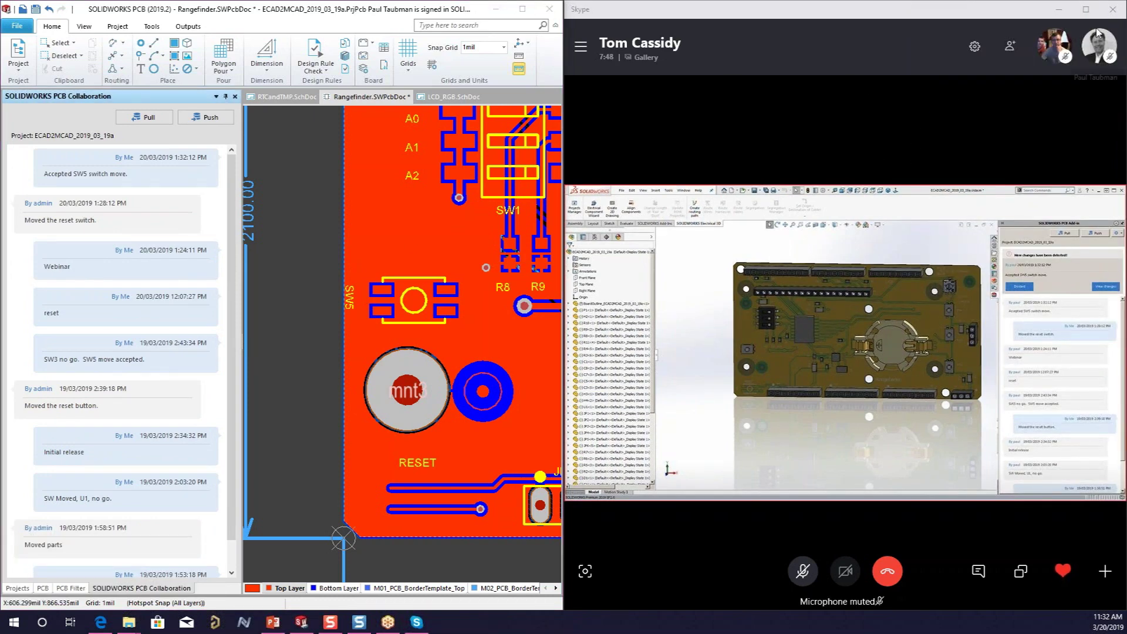
{"action": "left_click", "coordinate": [1085, 9]}
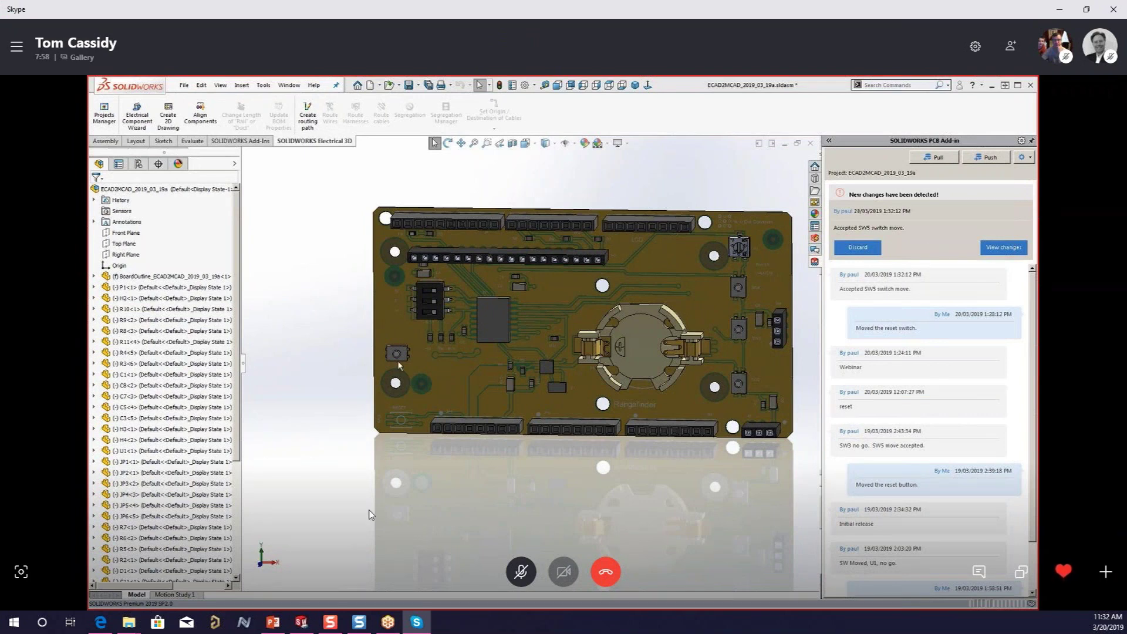
- Open the newly detected changes, check the listed objects, and mark the Top Layer and Top Overlay decal changes for acceptance
{"action": "left_click", "coordinate": [1004, 248]}
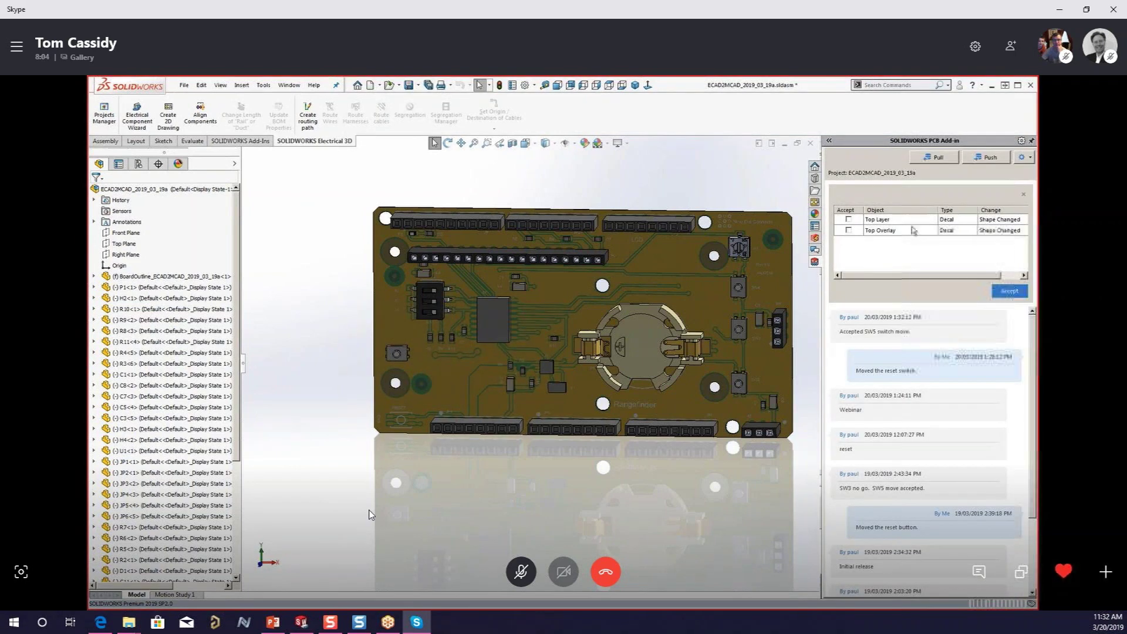
{"action": "left_click", "coordinate": [909, 222]}
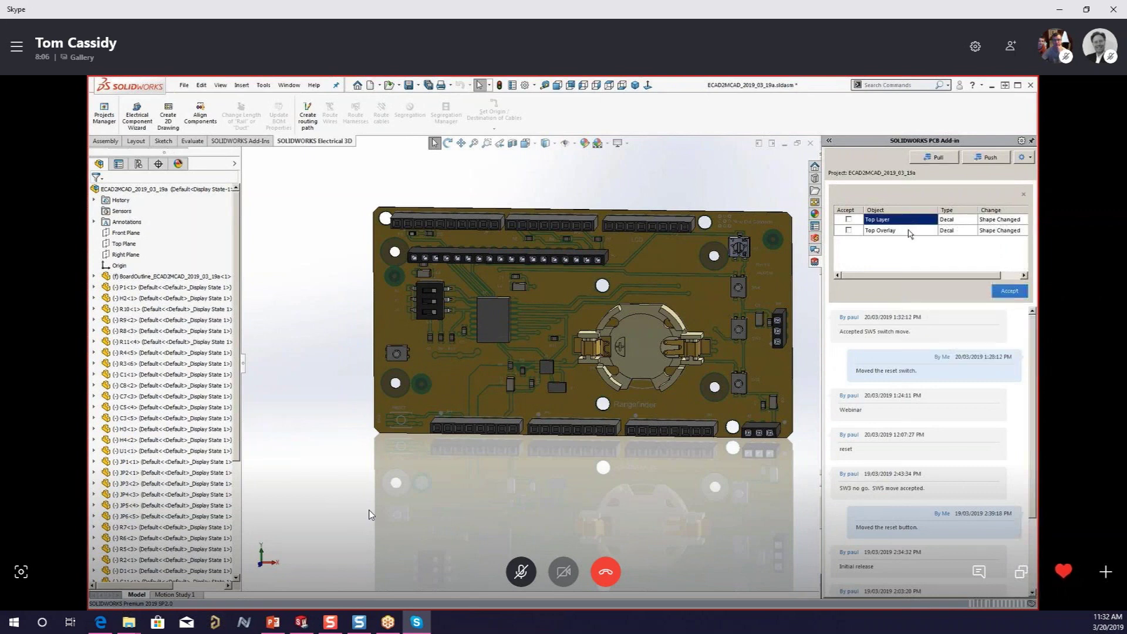
{"action": "left_click", "coordinate": [910, 233]}
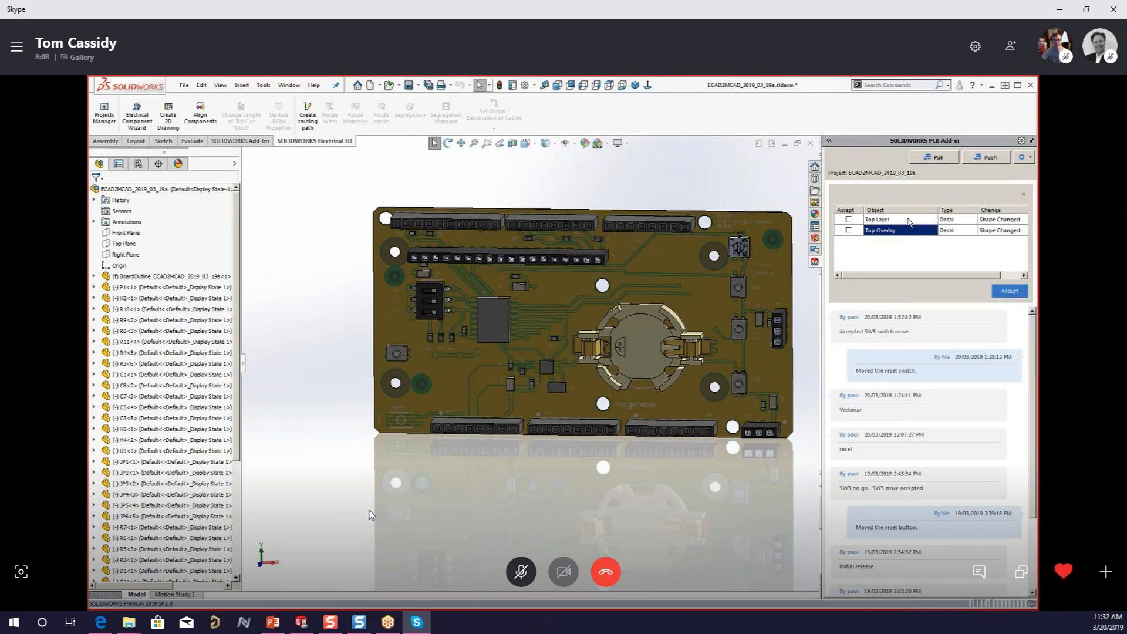
{"action": "left_click", "coordinate": [910, 222]}
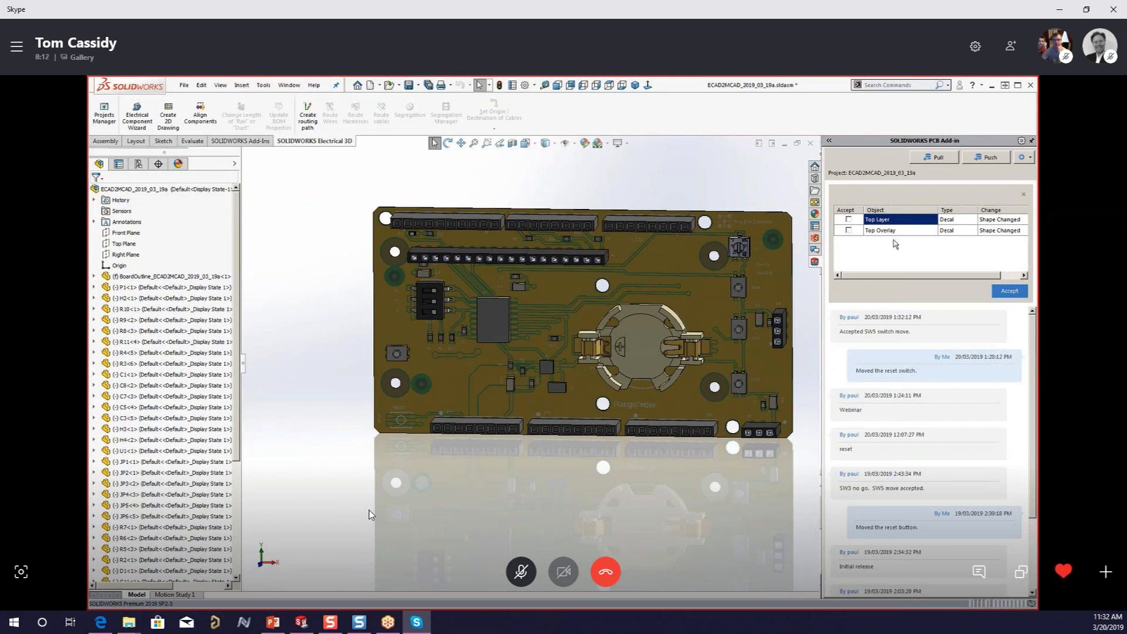
{"action": "left_click", "coordinate": [848, 220]}
{"action": "left_click", "coordinate": [848, 231]}
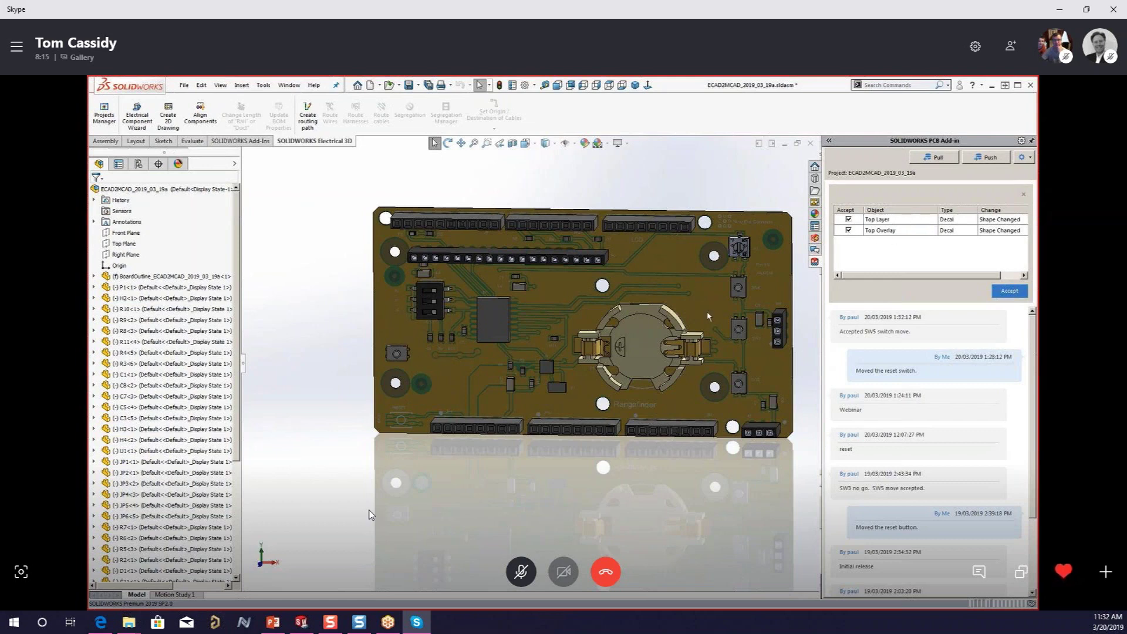
{"action": "scroll", "coordinate": [400, 399], "scroll_direction": "down", "scroll_amount": 5}
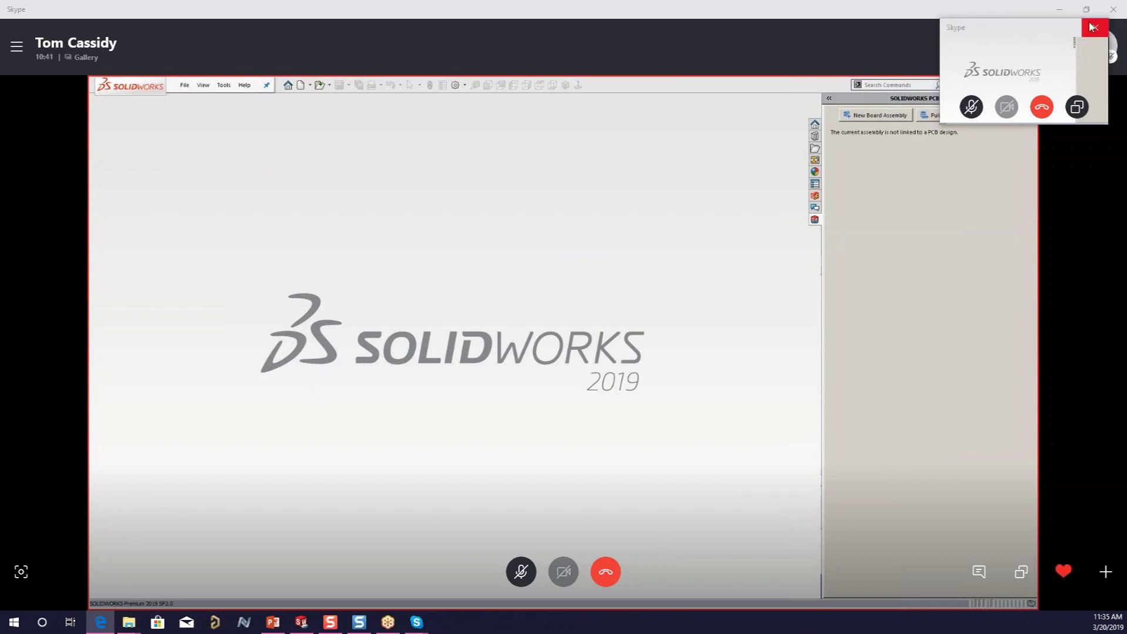
- Examine the features of the board outline part in the MCAD2ECAD assembly, including the Board Bottom Face
{"action": "left_click", "coordinate": [1095, 28]}
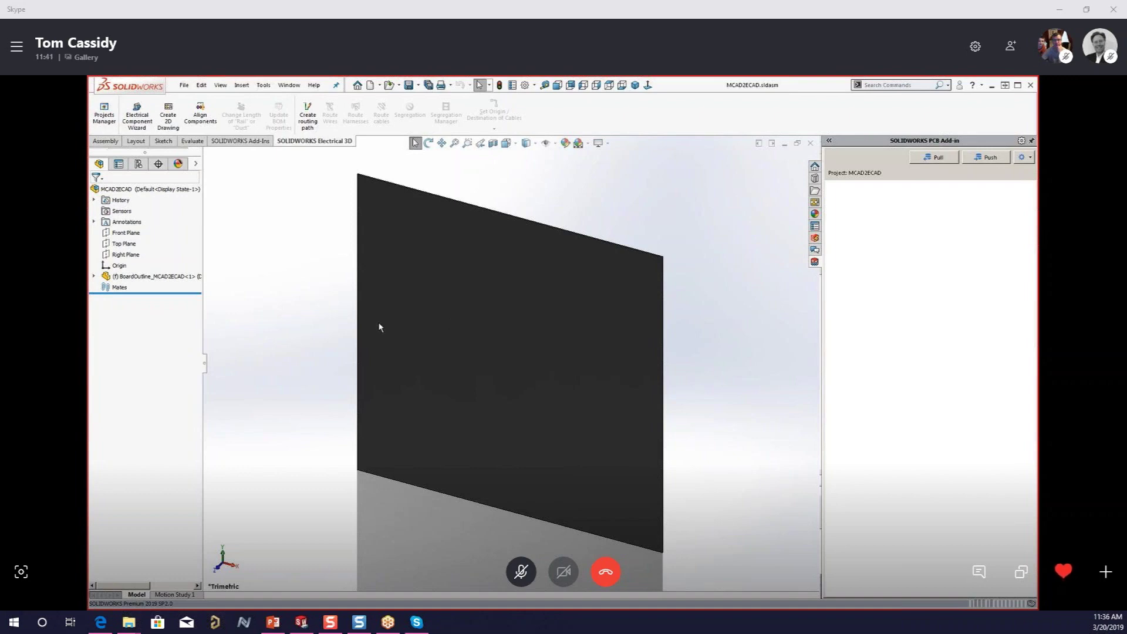
{"action": "left_click", "coordinate": [93, 277]}
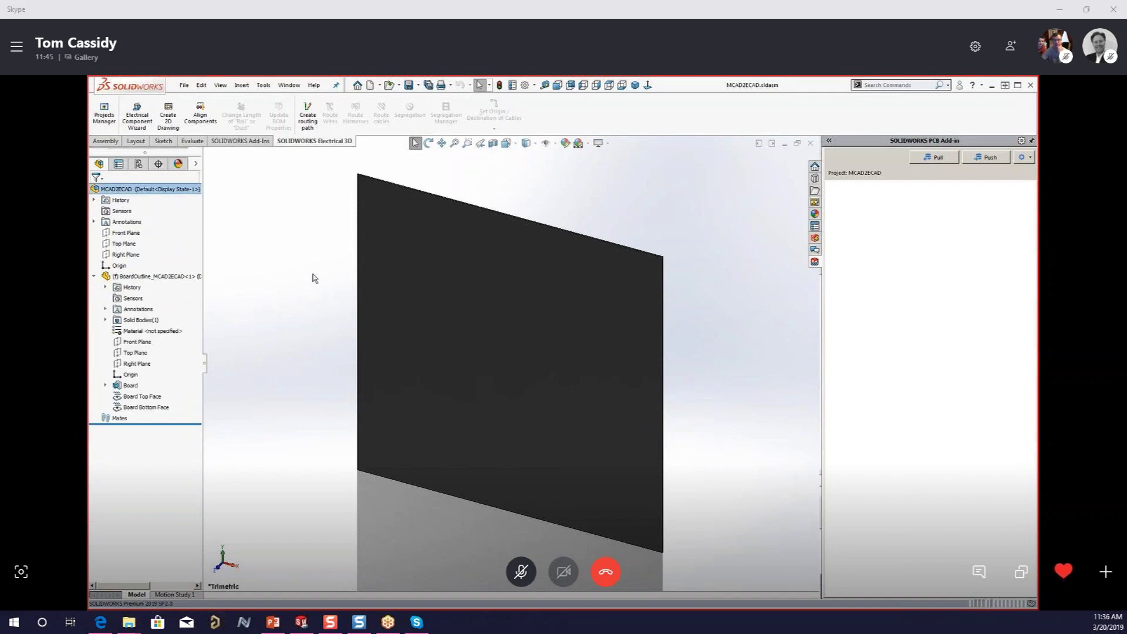
{"action": "left_click", "coordinate": [143, 407]}
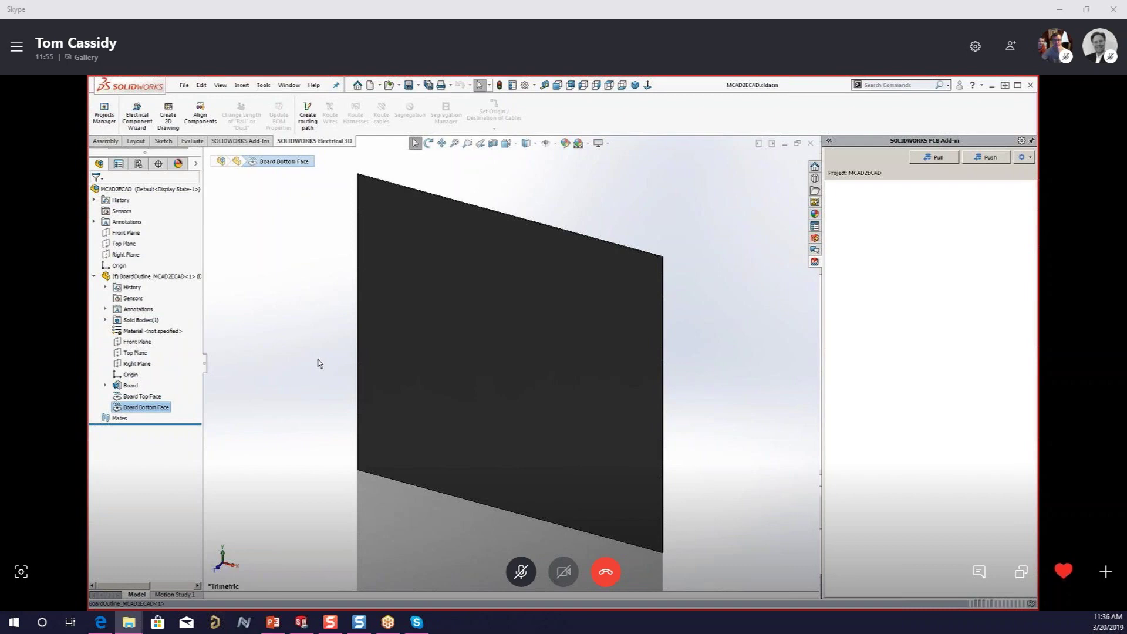
{"action": "scroll", "coordinate": [318, 359], "scroll_direction": "up", "scroll_amount": 1}
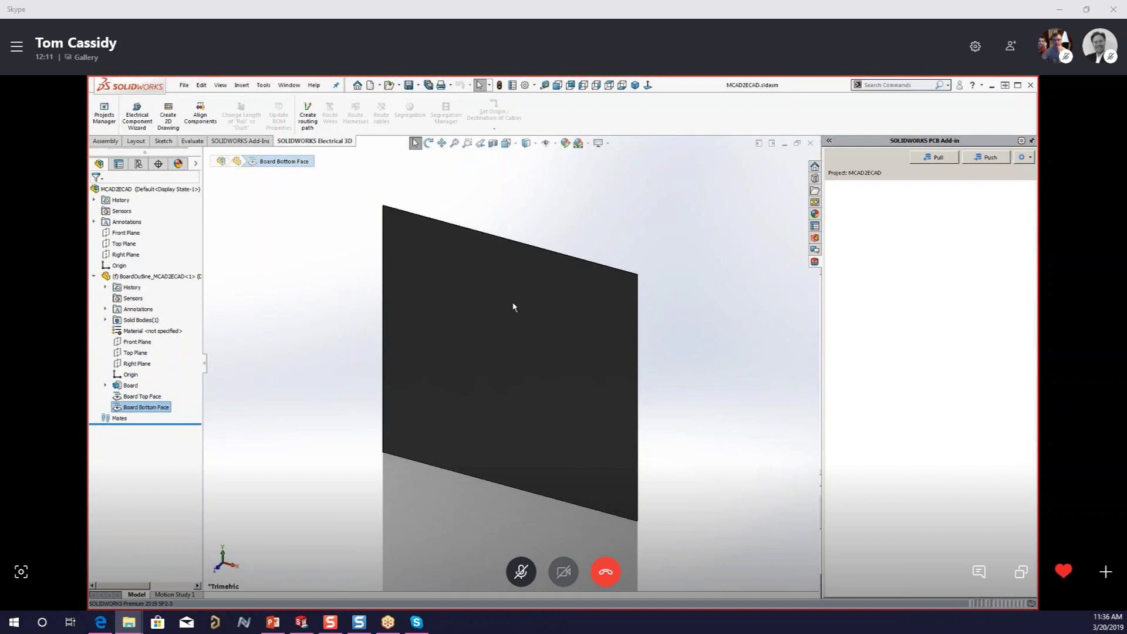
- Review the MCAD2ECAD assembly's custom properties, including the managed project entries
{"action": "left_click", "coordinate": [184, 85]}
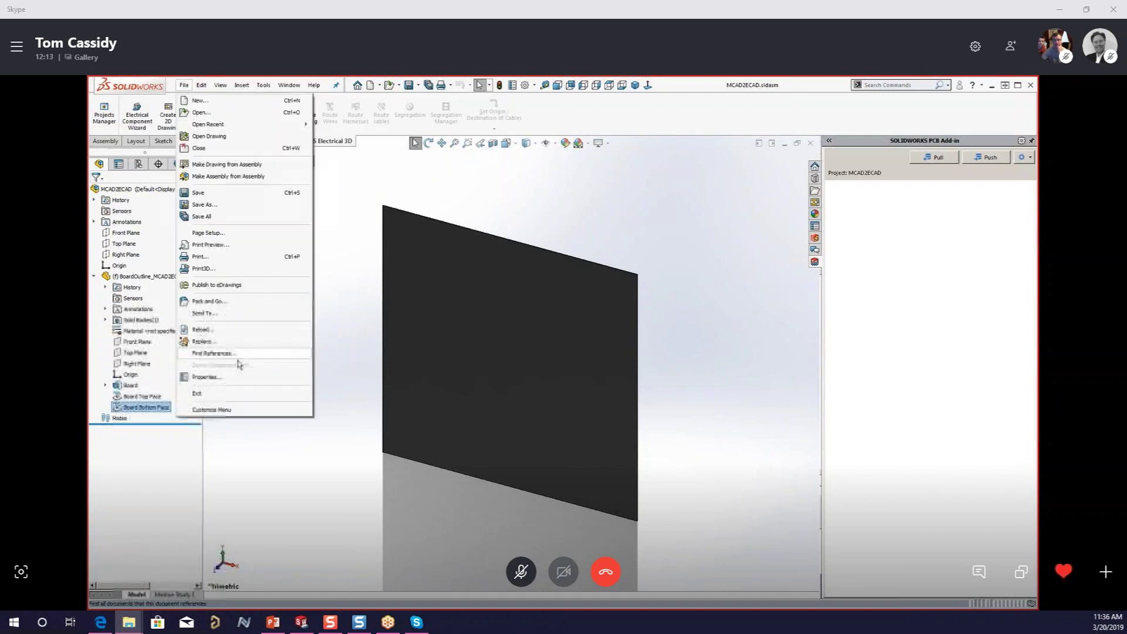
{"action": "left_click", "coordinate": [258, 377]}
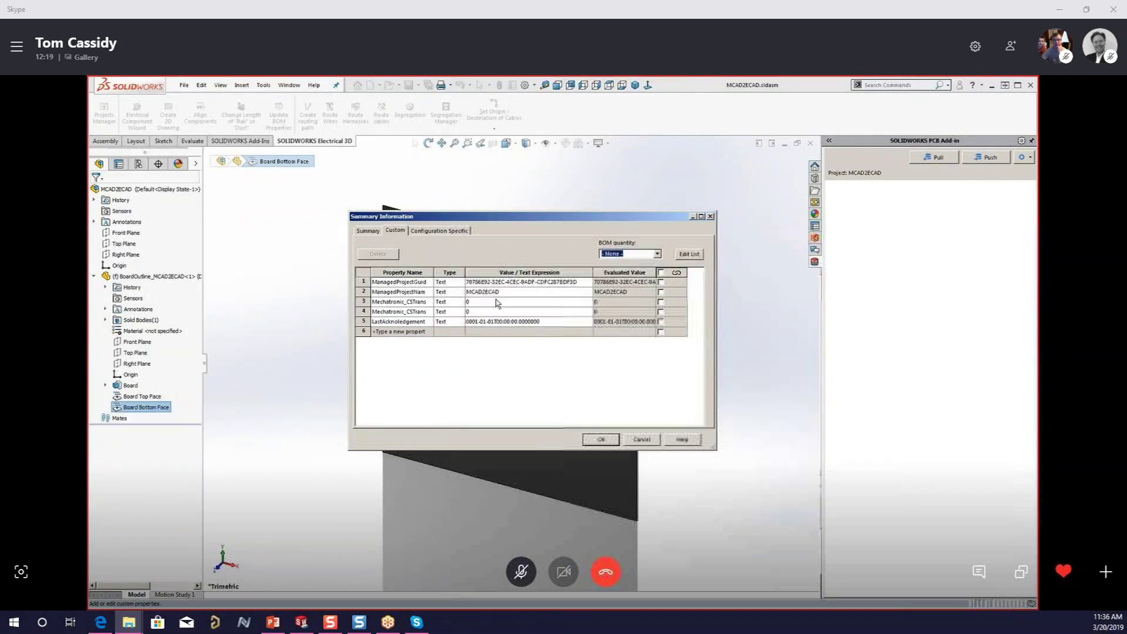
{"action": "left_click", "coordinate": [601, 440]}
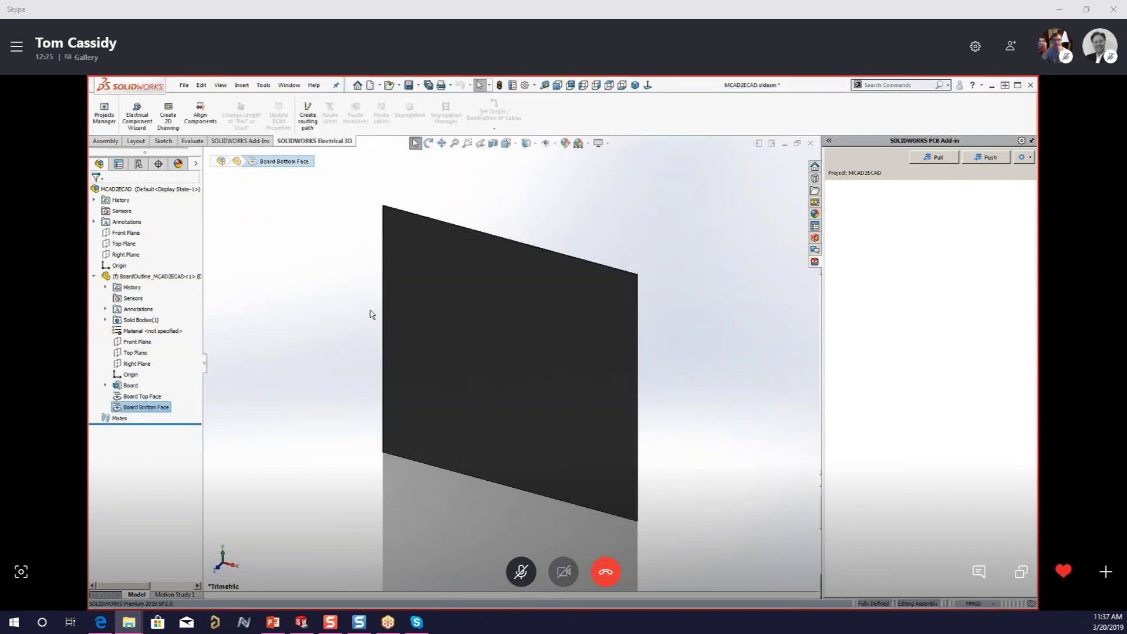
- Open the board outline part from the assembly in its own window
{"action": "left_click", "coordinate": [431, 315]}
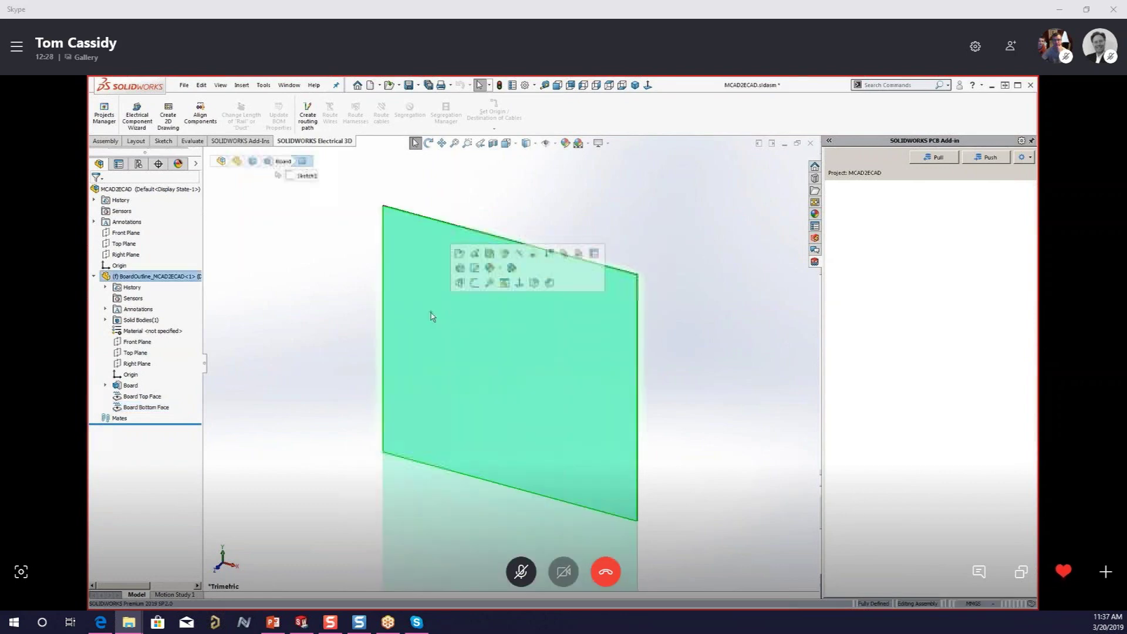
{"action": "left_click", "coordinate": [460, 255]}
{"action": "left_click", "coordinate": [391, 321]}
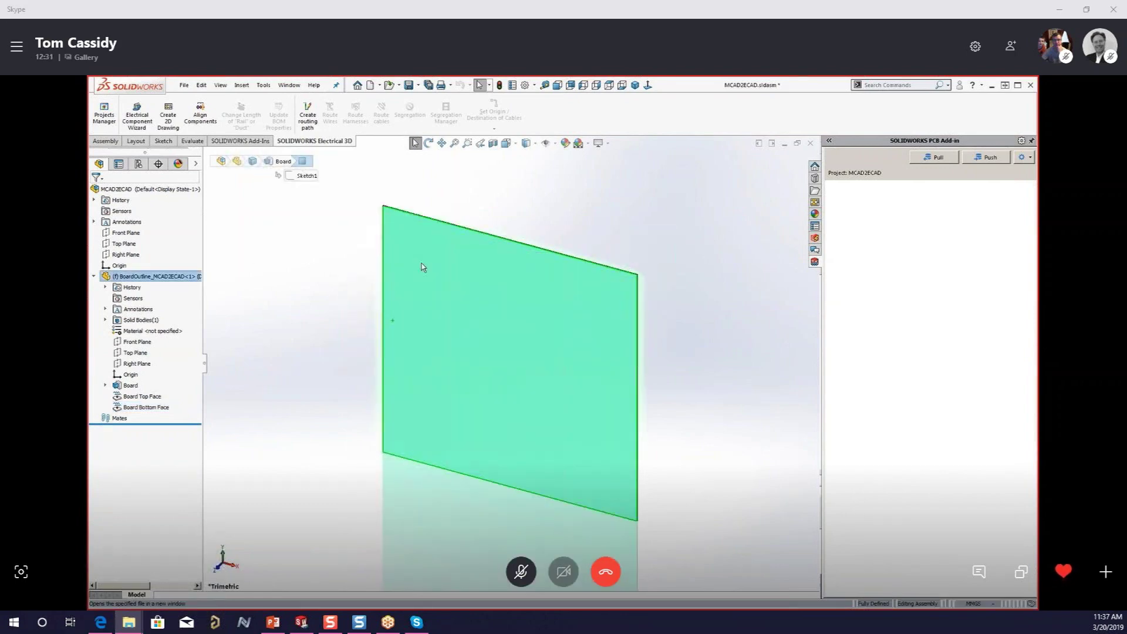
{"action": "key", "text": "ctrl+1"}
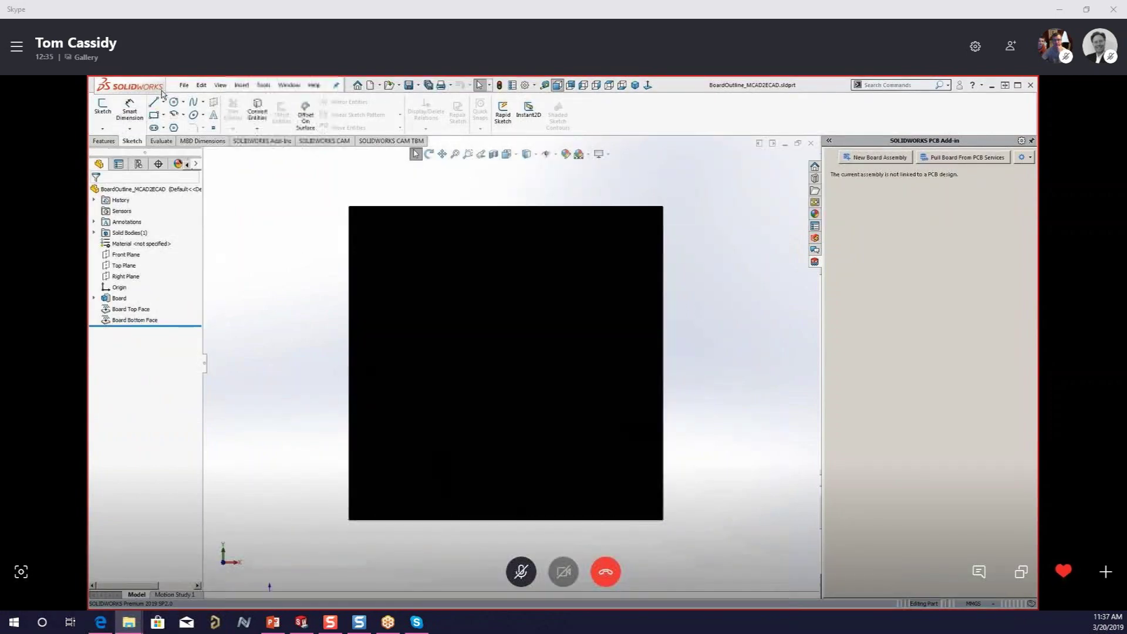
- Edit the Board feature's sketch, reshaping the square outline into a wide rectangle about 48 mm high
{"action": "right_click", "coordinate": [392, 255]}
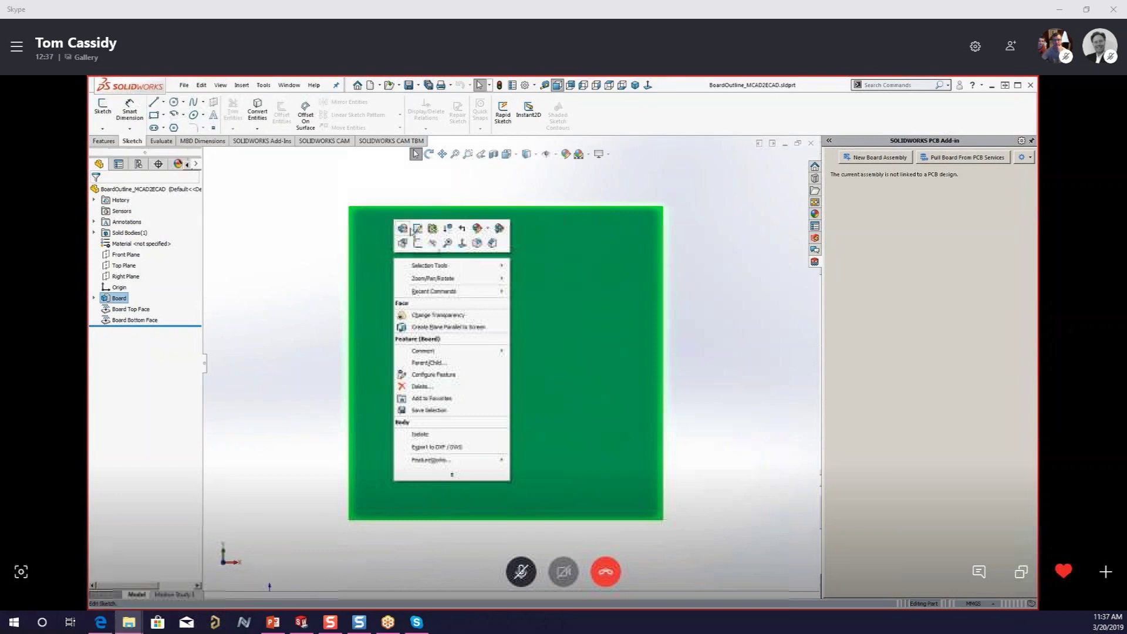
{"action": "left_click", "coordinate": [415, 229]}
{"action": "left_click_drag", "start_coordinate": [425, 209], "coordinate": [428, 373]}
{"action": "left_click_drag", "start_coordinate": [349, 422], "coordinate": [236, 424]}
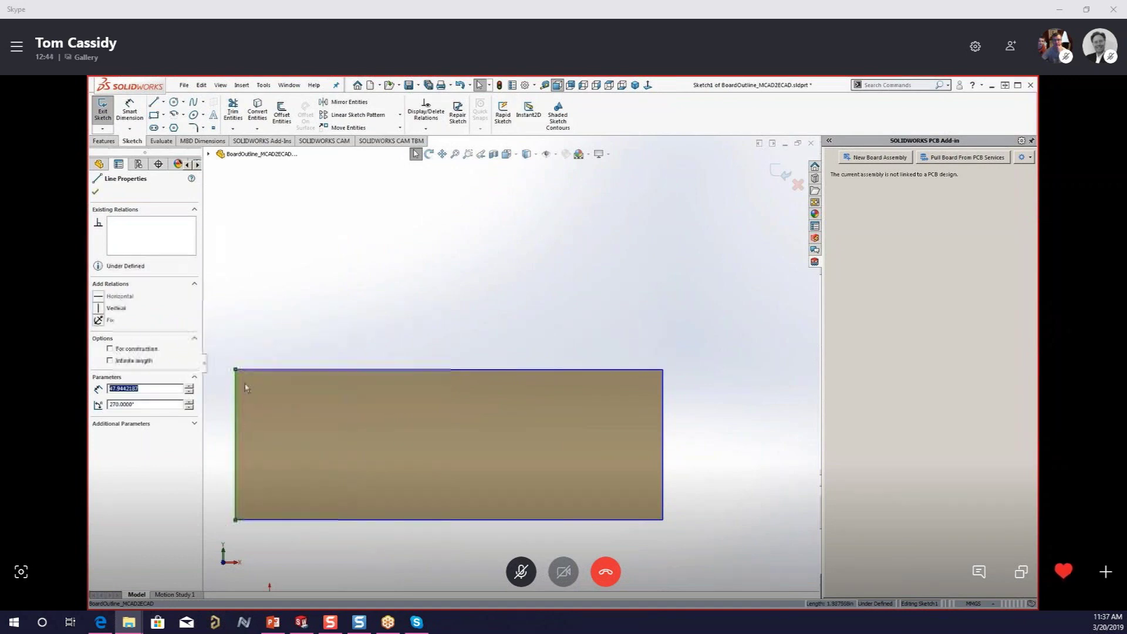
- Sketch mounting hole circles of about 2.1 mm and 3.5 mm radius near the outline's upper-left and upper-right corners, and finish the sketch
{"action": "left_click", "coordinate": [175, 104]}
{"action": "left_click", "coordinate": [247, 384]}
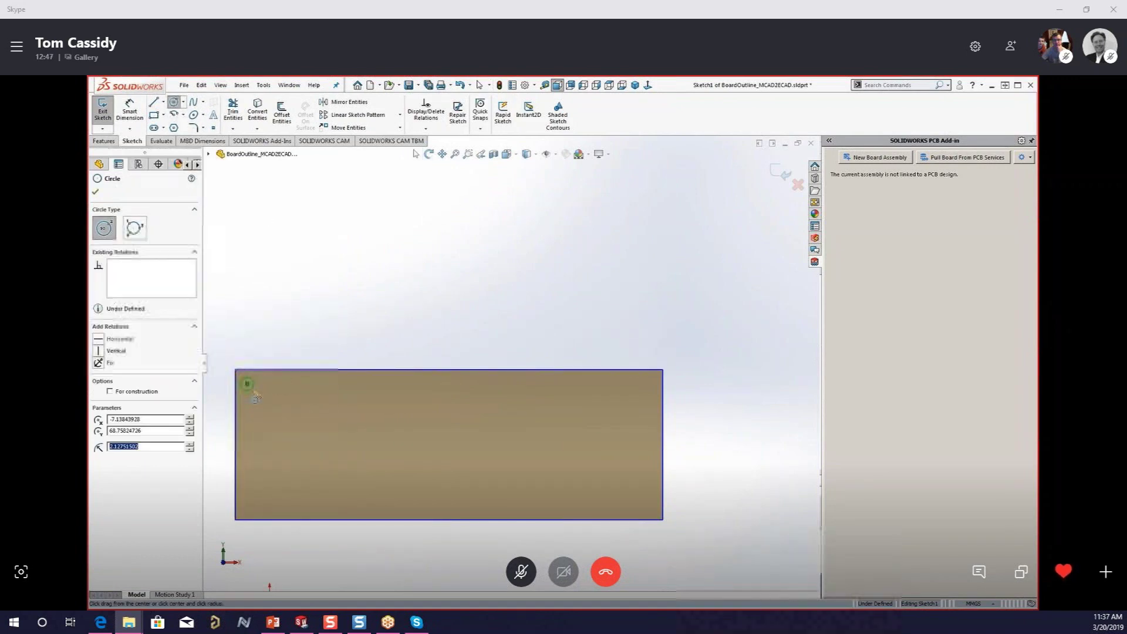
{"action": "left_click", "coordinate": [640, 378]}
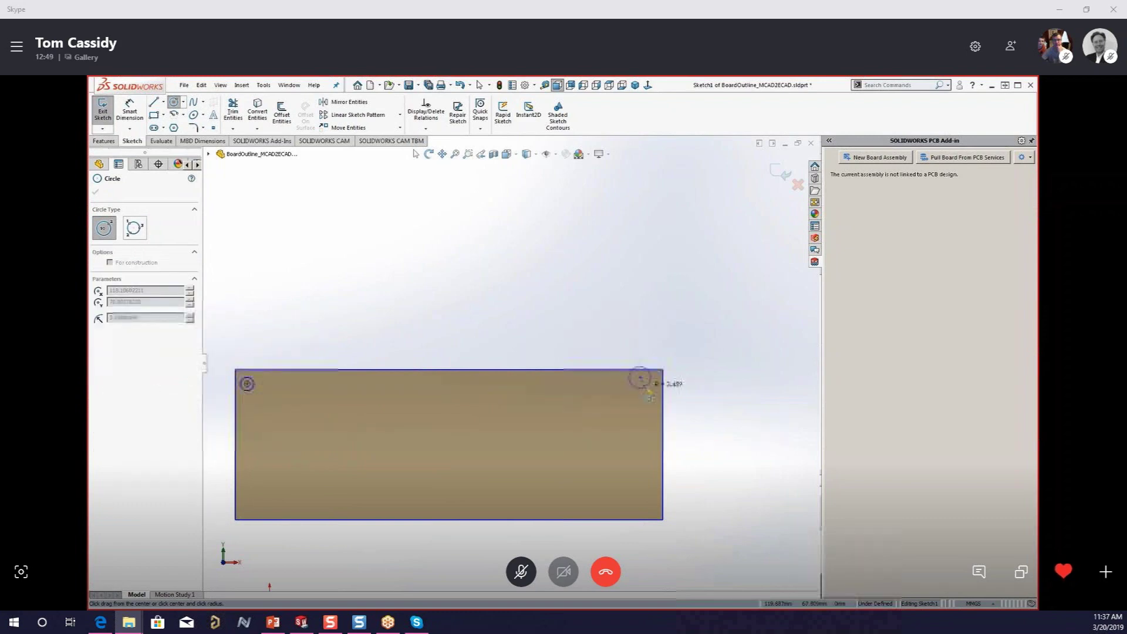
{"action": "left_click", "coordinate": [648, 388]}
{"action": "key", "text": "Escape"}
{"action": "left_click", "coordinate": [640, 379]}
{"action": "left_click_drag", "start_coordinate": [641, 383], "coordinate": [643, 389]}
{"action": "left_click", "coordinate": [524, 311]}
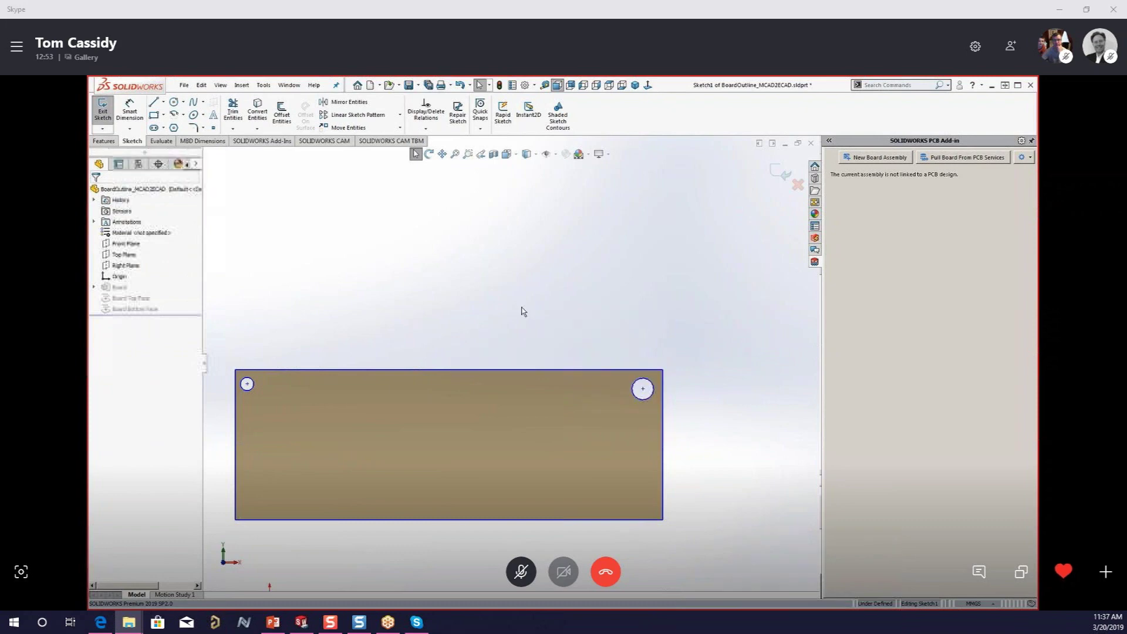
{"action": "left_click", "coordinate": [102, 109]}
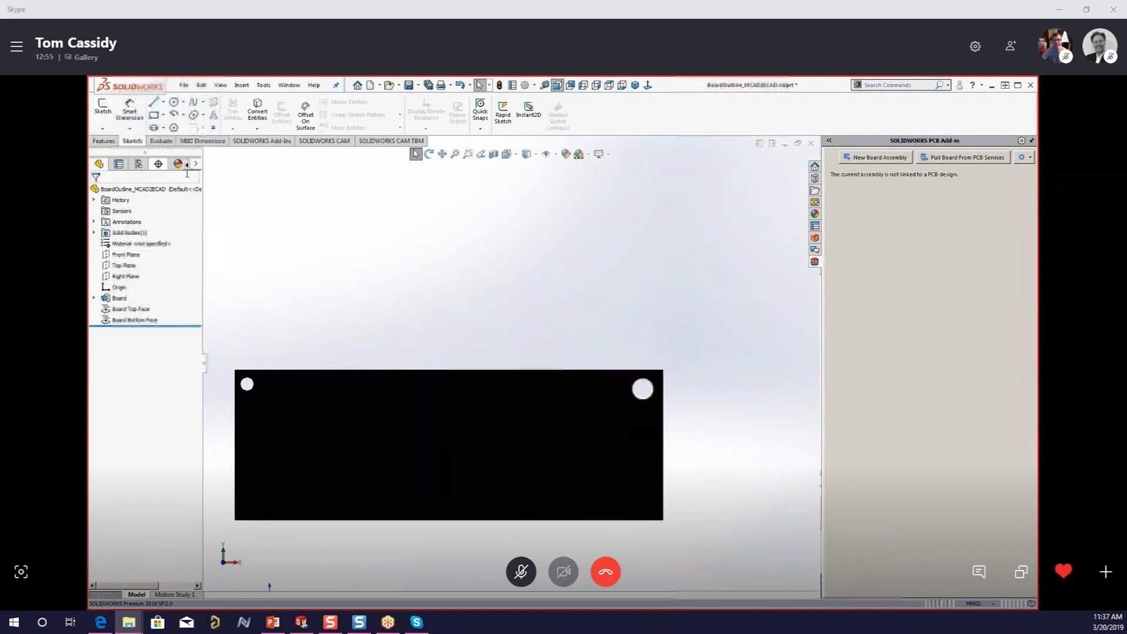
- Change the board outline part's appearance colour to green
{"action": "scroll", "coordinate": [364, 331], "scroll_direction": "up", "scroll_amount": 2}
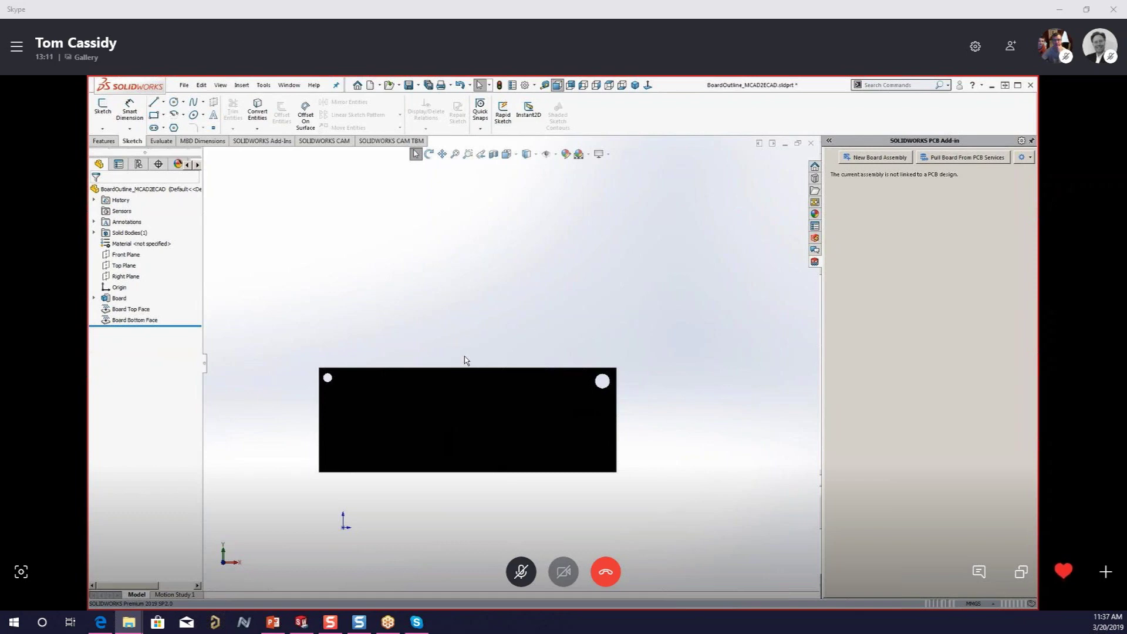
{"action": "middle_click_drag", "start_coordinate": [485, 337], "coordinate": [455, 350]}
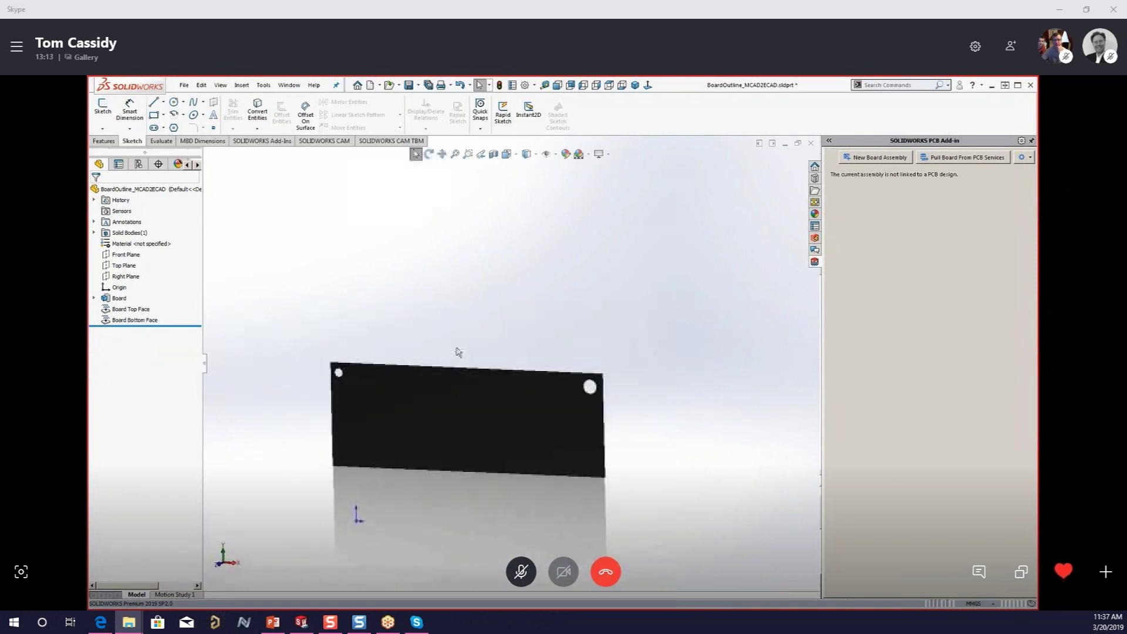
{"action": "left_click", "coordinate": [178, 164]}
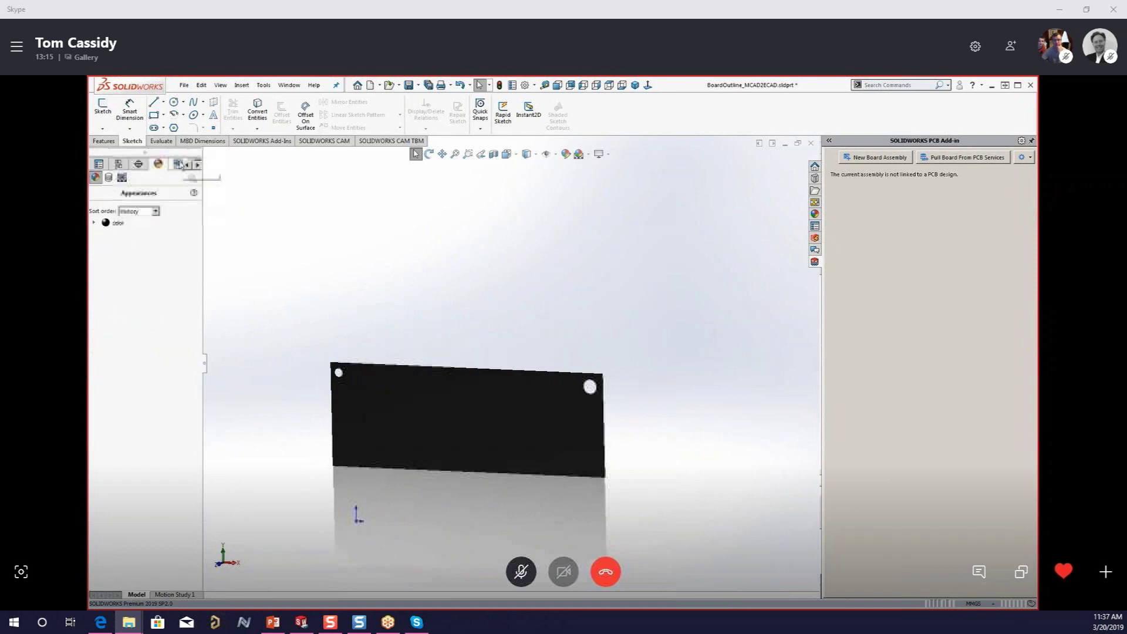
{"action": "left_click", "coordinate": [94, 223]}
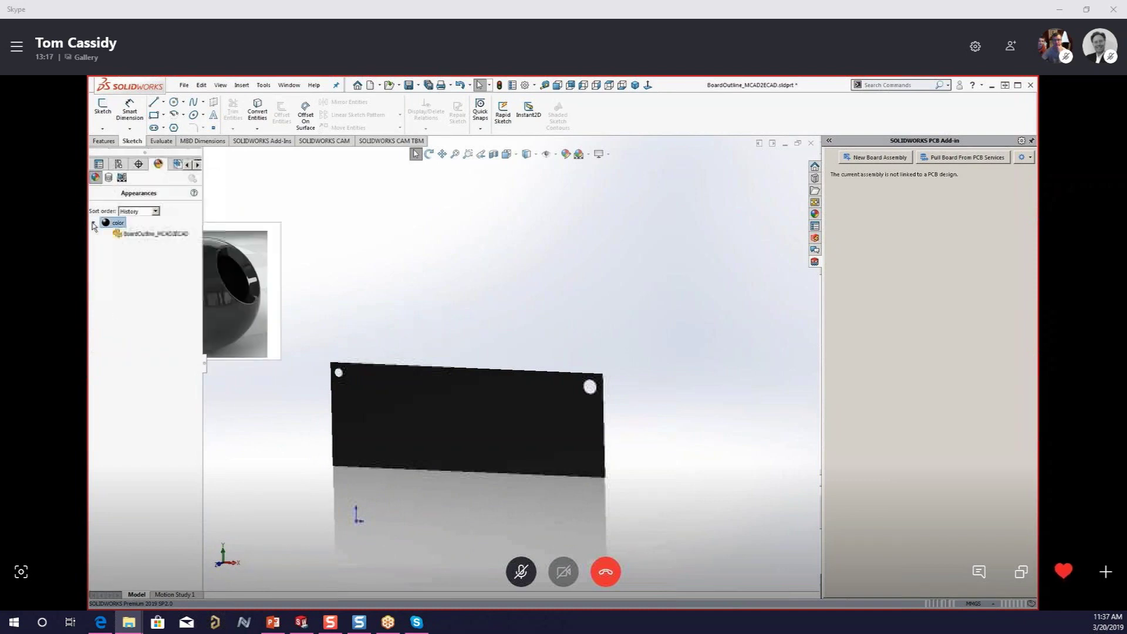
{"action": "left_click", "coordinate": [144, 233]}
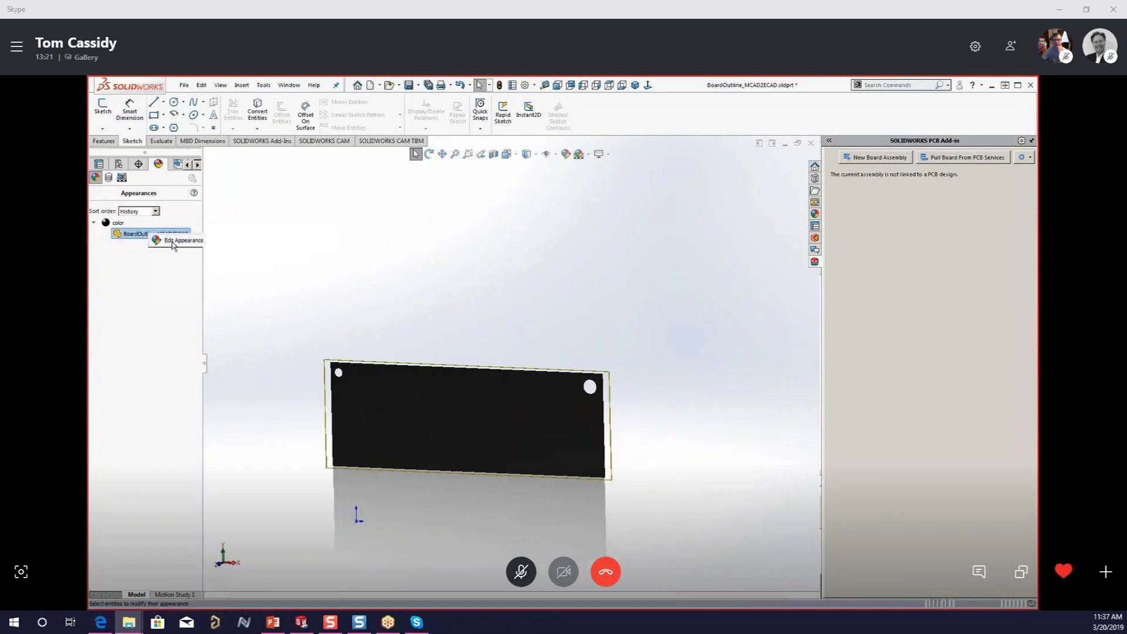
{"action": "left_click", "coordinate": [172, 241]}
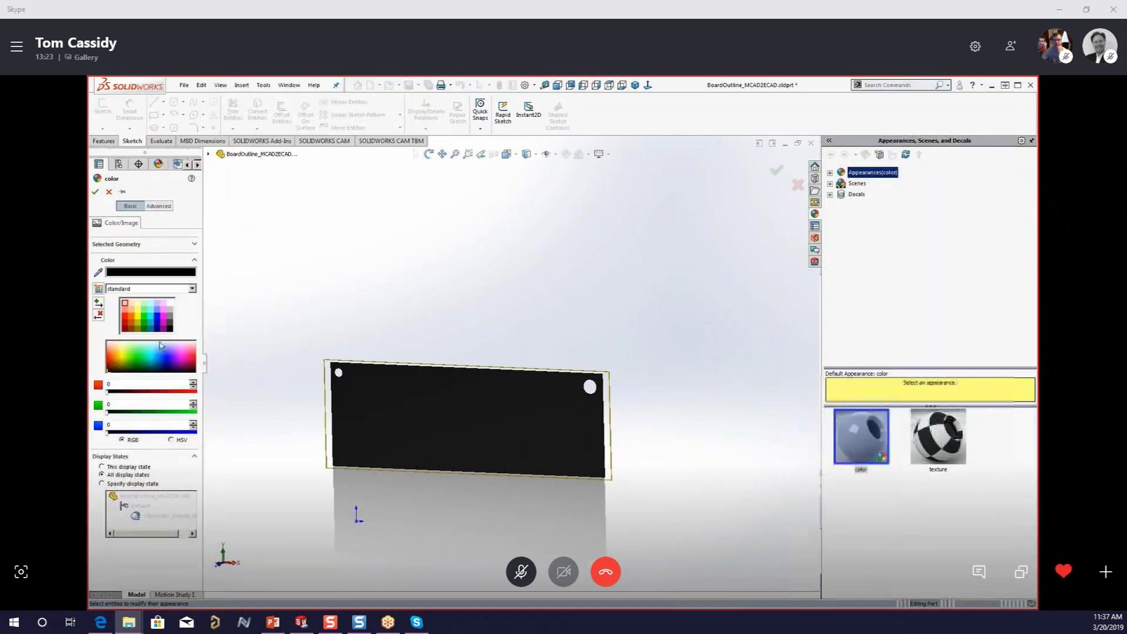
{"action": "left_click", "coordinate": [147, 327]}
{"action": "left_click", "coordinate": [95, 191]}
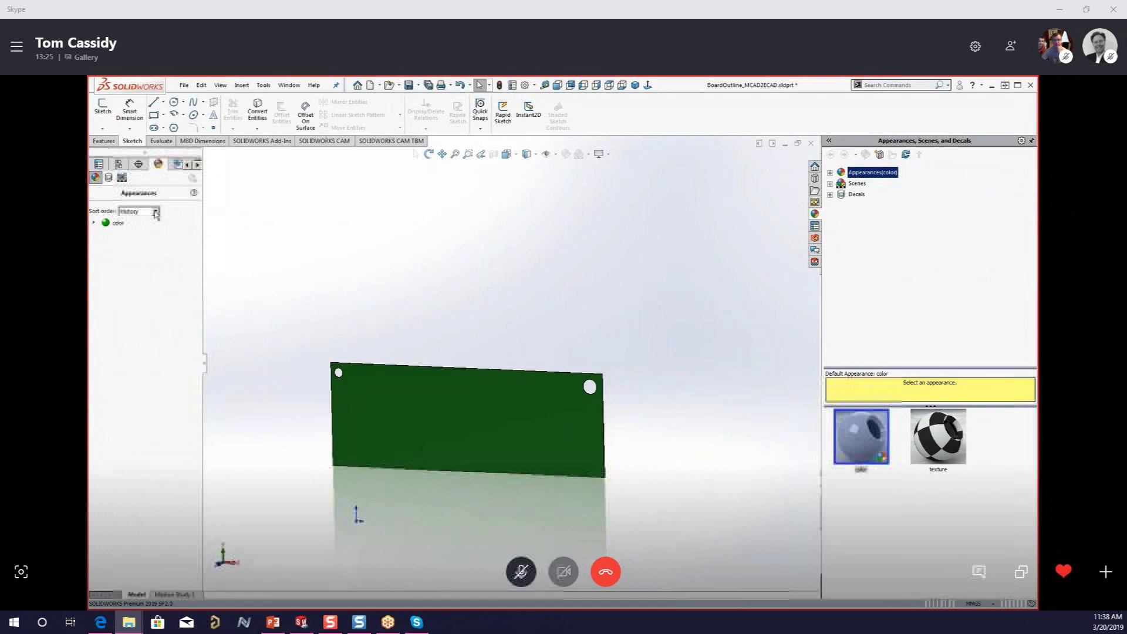
{"action": "mouse_move", "coordinate": [494, 331]}
{"action": "middle_mouse_down"}
{"action": "mouse_move", "coordinate": [415, 368]}
{"action": "mouse_move", "coordinate": [440, 347]}
{"action": "mouse_move", "coordinate": [500, 345]}
{"action": "middle_mouse_up"}
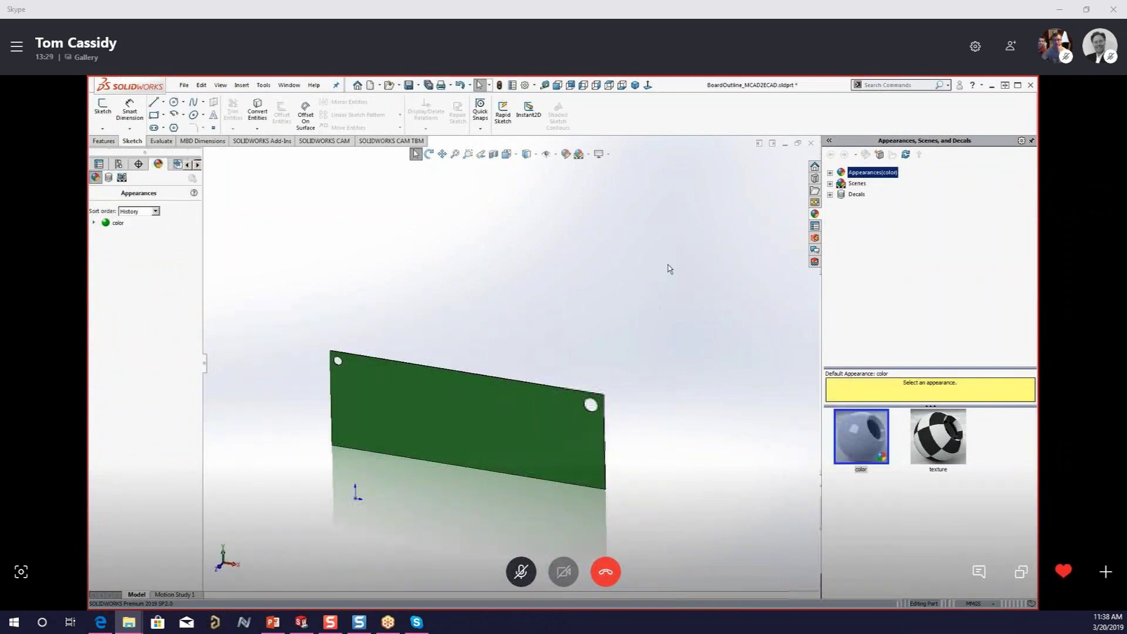
- Return to the MCAD2ECAD assembly window with the SOLIDWORKS PCB Add-in displayed
{"action": "left_click", "coordinate": [815, 261]}
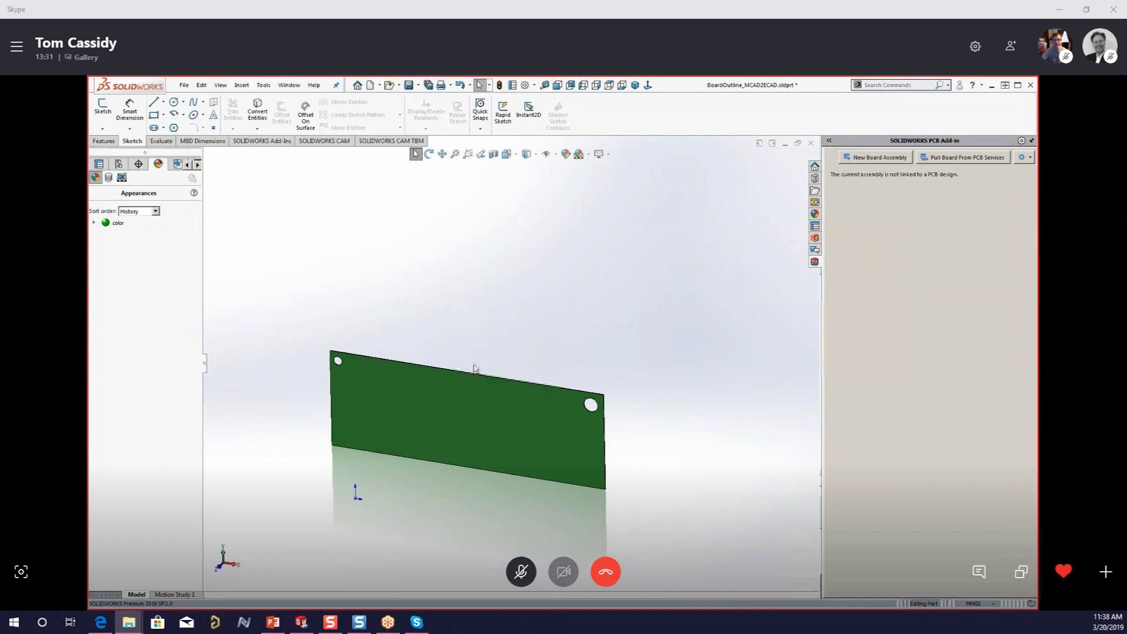
{"action": "scroll", "coordinate": [461, 377], "scroll_direction": "up", "scroll_amount": 2}
{"action": "scroll", "coordinate": [453, 403], "scroll_direction": "down", "scroll_amount": 2}
{"action": "scroll", "coordinate": [456, 407], "scroll_direction": "up", "scroll_amount": 1}
{"action": "scroll", "coordinate": [456, 407], "scroll_direction": "down", "scroll_amount": 2}
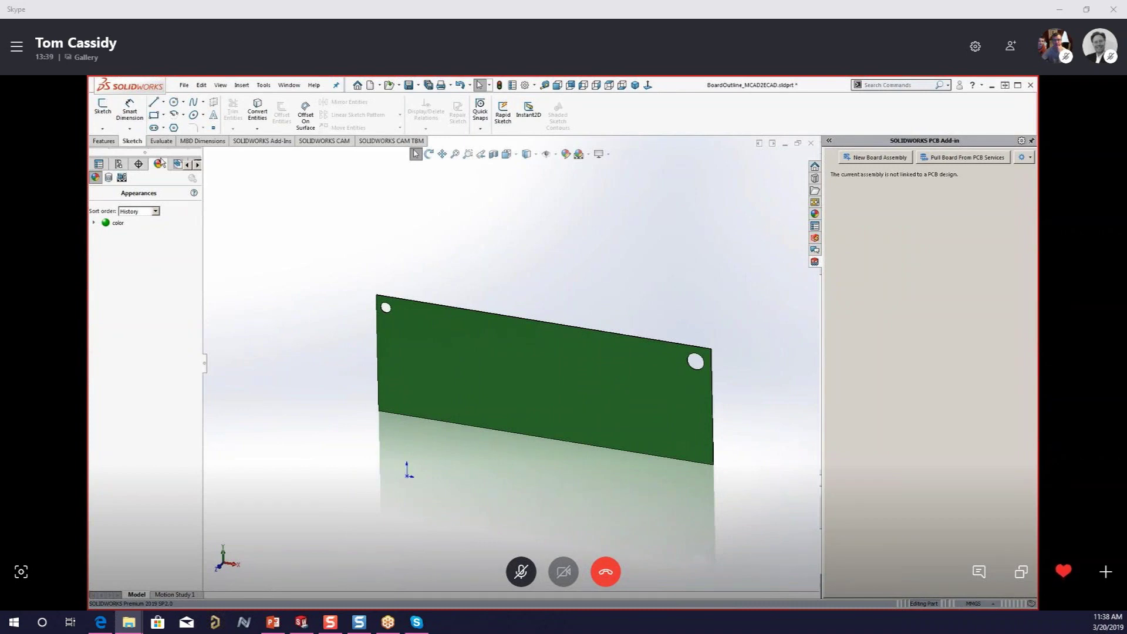
{"action": "left_click", "coordinate": [290, 86]}
{"action": "left_click", "coordinate": [327, 206]}
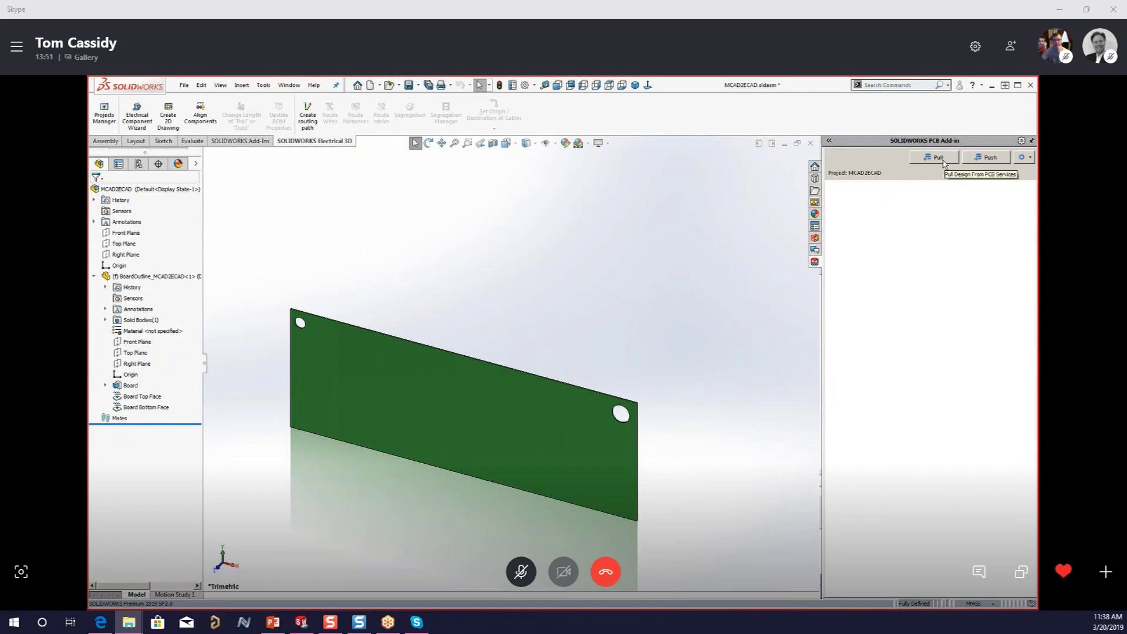
- Push the board outline design to PCB Services with the comment "Initial Design"
{"action": "left_click", "coordinate": [988, 158]}
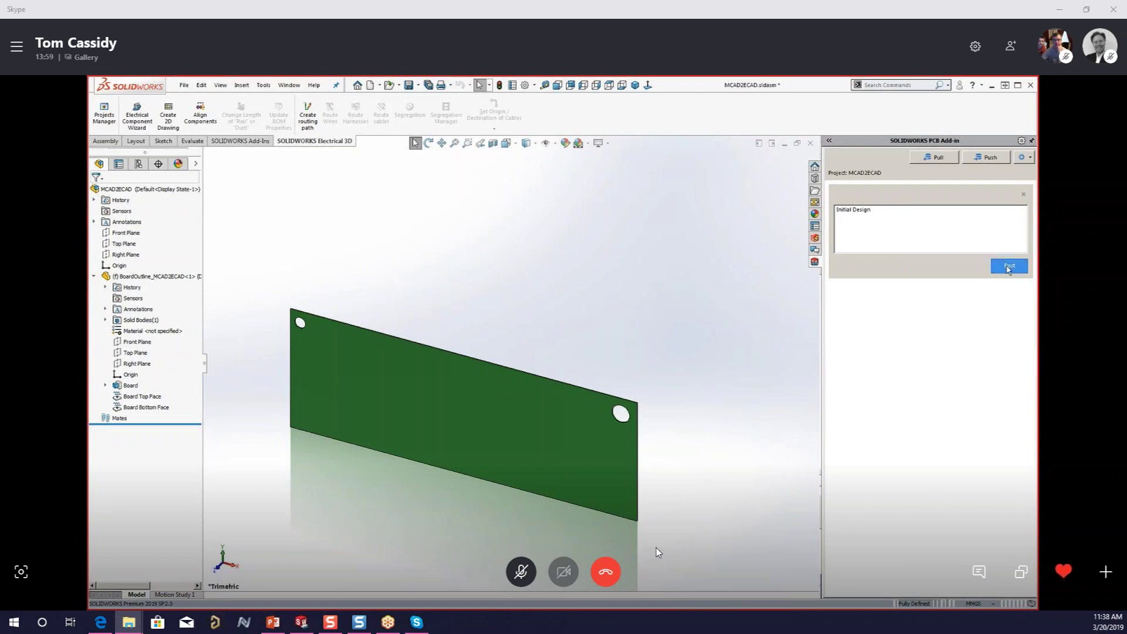
{"action": "left_click", "coordinate": [1008, 267]}
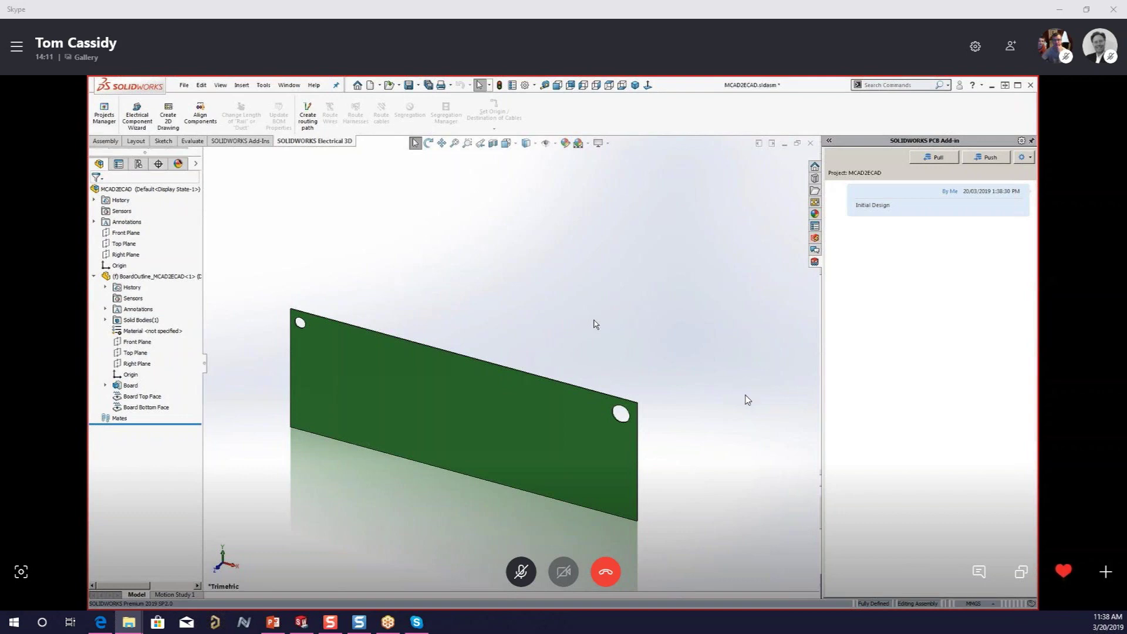
- Switch to SOLIDWORKS PCB and open the managed project MCAD2ECAD
{"action": "left_click", "coordinate": [1086, 10]}
{"action": "left_click", "coordinate": [522, 9]}
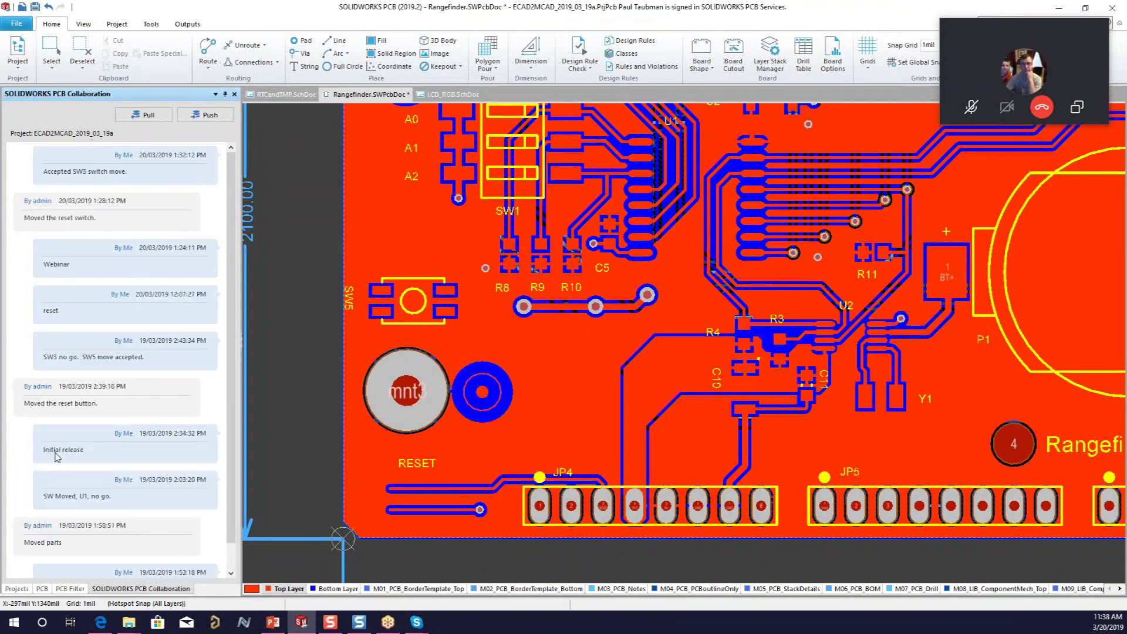
{"action": "left_click", "coordinate": [17, 588]}
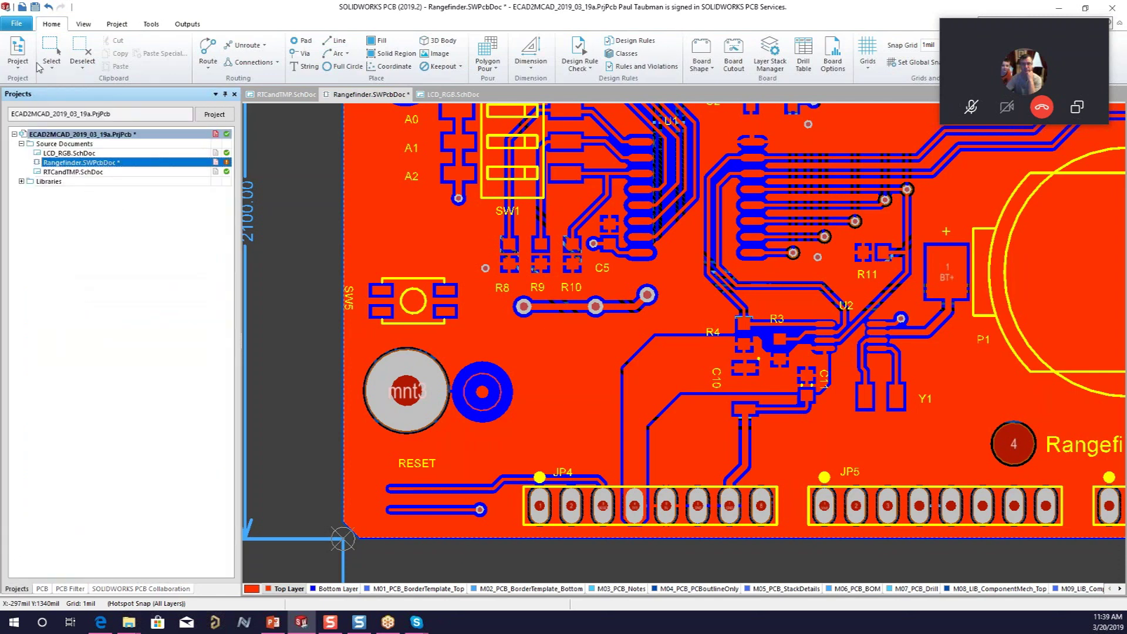
{"action": "left_click", "coordinate": [19, 25]}
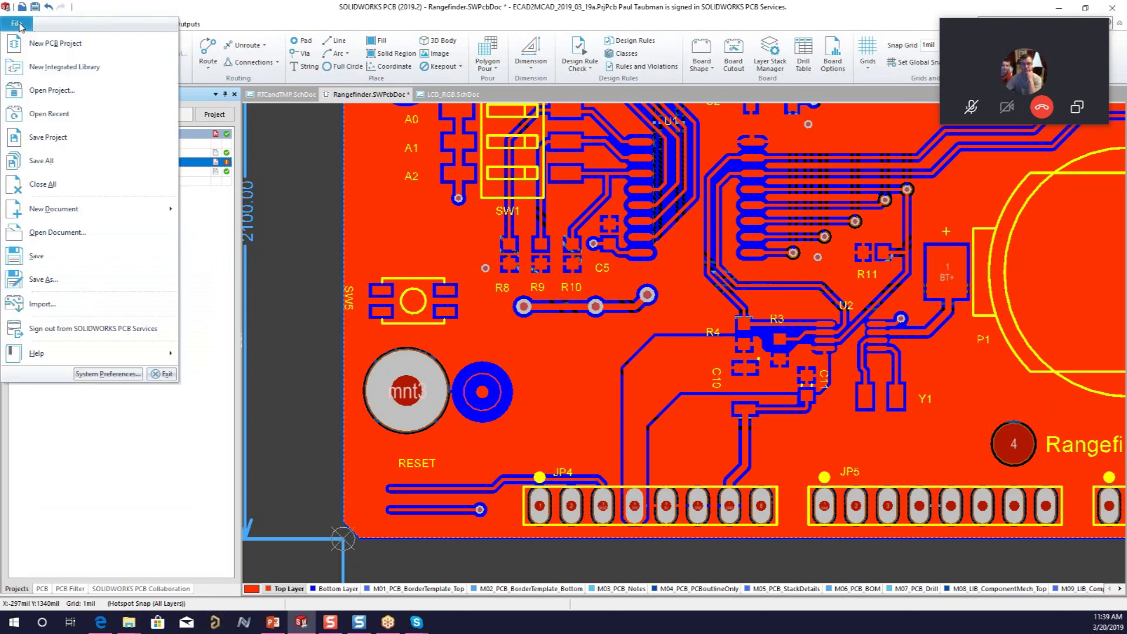
{"action": "left_click", "coordinate": [47, 92]}
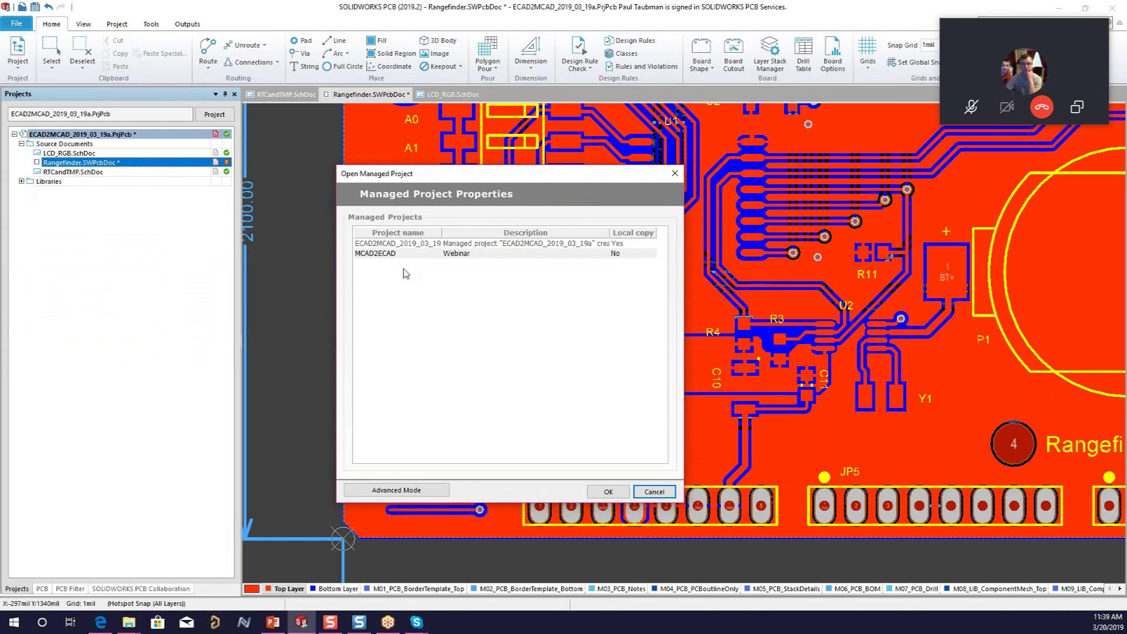
{"action": "left_click", "coordinate": [454, 254]}
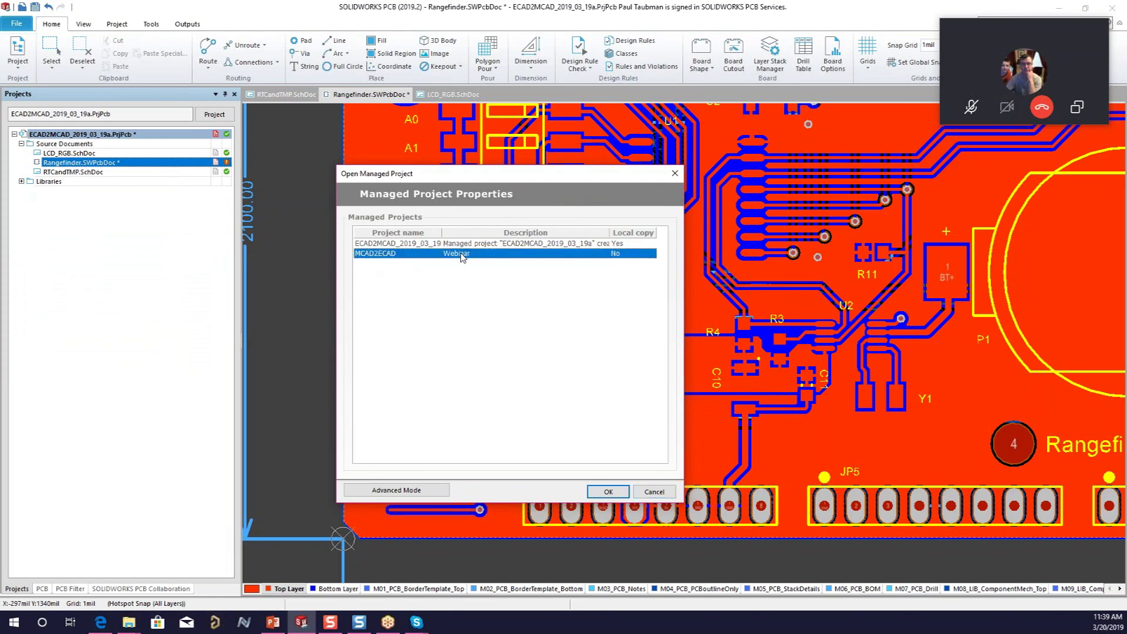
{"action": "left_click", "coordinate": [596, 489]}
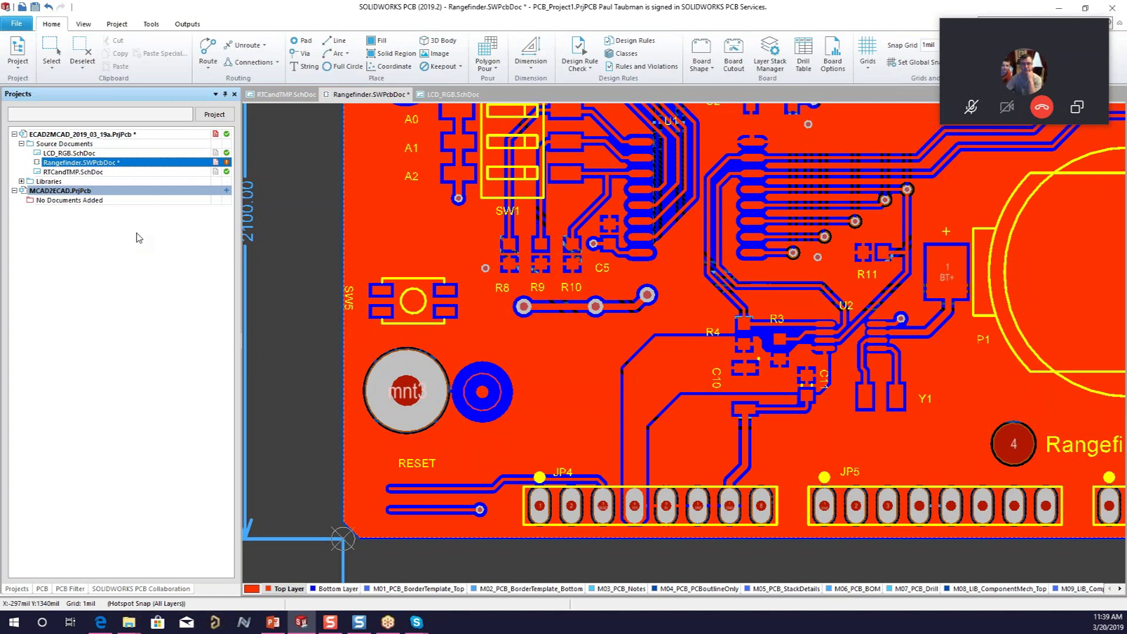
- Add a new PCB document to the MCAD2ECAD project and save the project, storing the board as PCB1.SWPcbDoc
{"action": "right_click", "coordinate": [85, 192]}
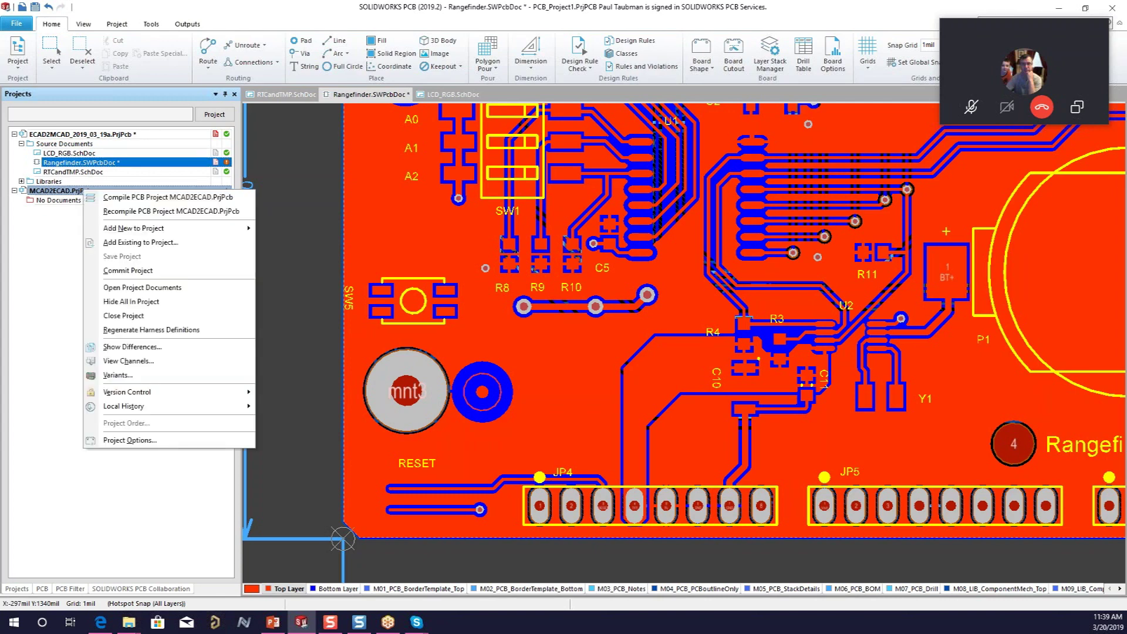
{"action": "mouse_move", "coordinate": [236, 229]}
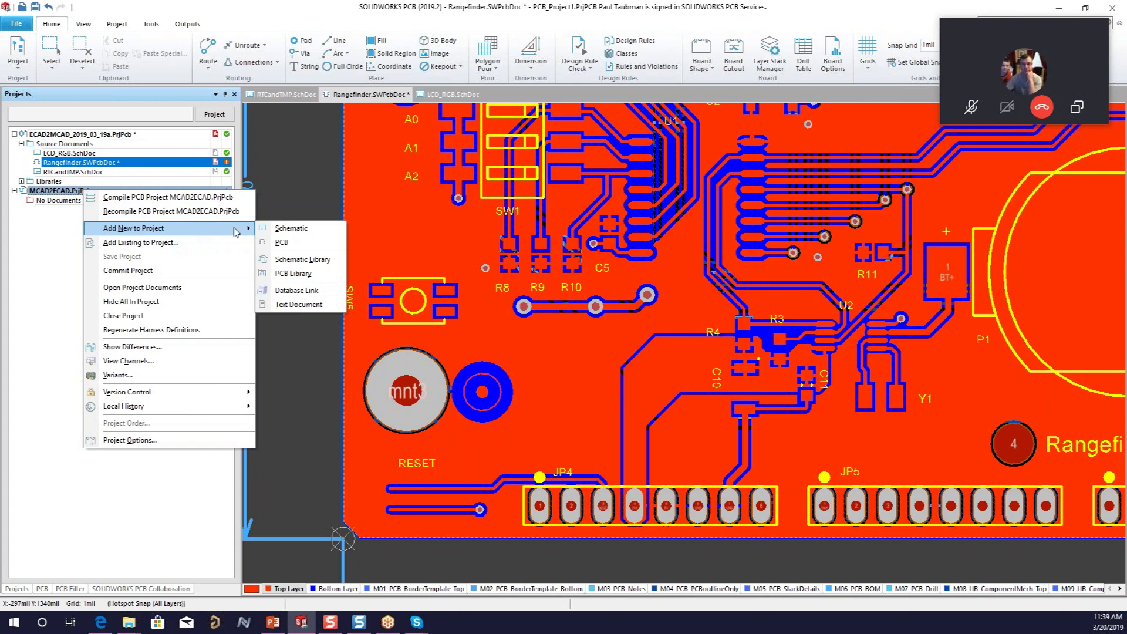
{"action": "left_click", "coordinate": [297, 242]}
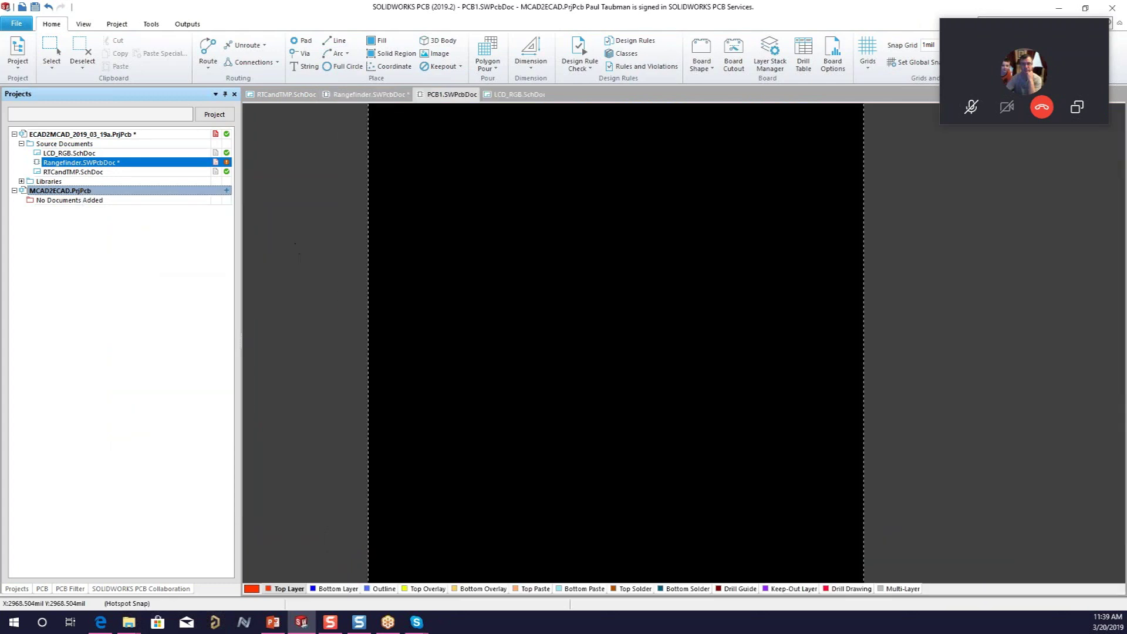
{"action": "right_click_drag", "start_coordinate": [521, 306], "coordinate": [598, 306]}
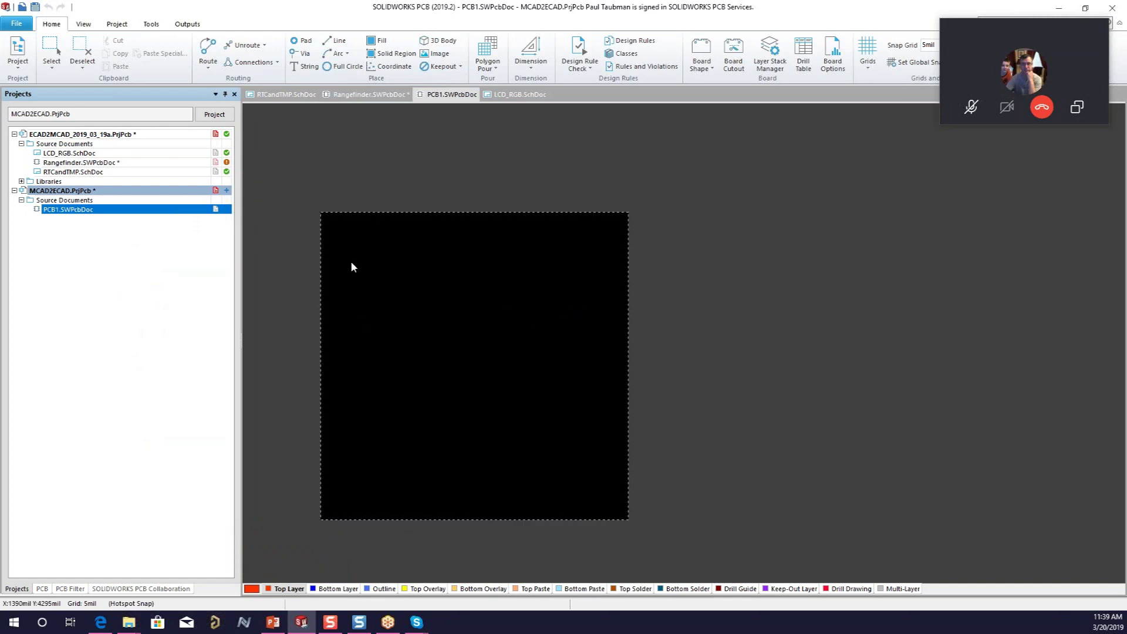
{"action": "right_click", "coordinate": [86, 190]}
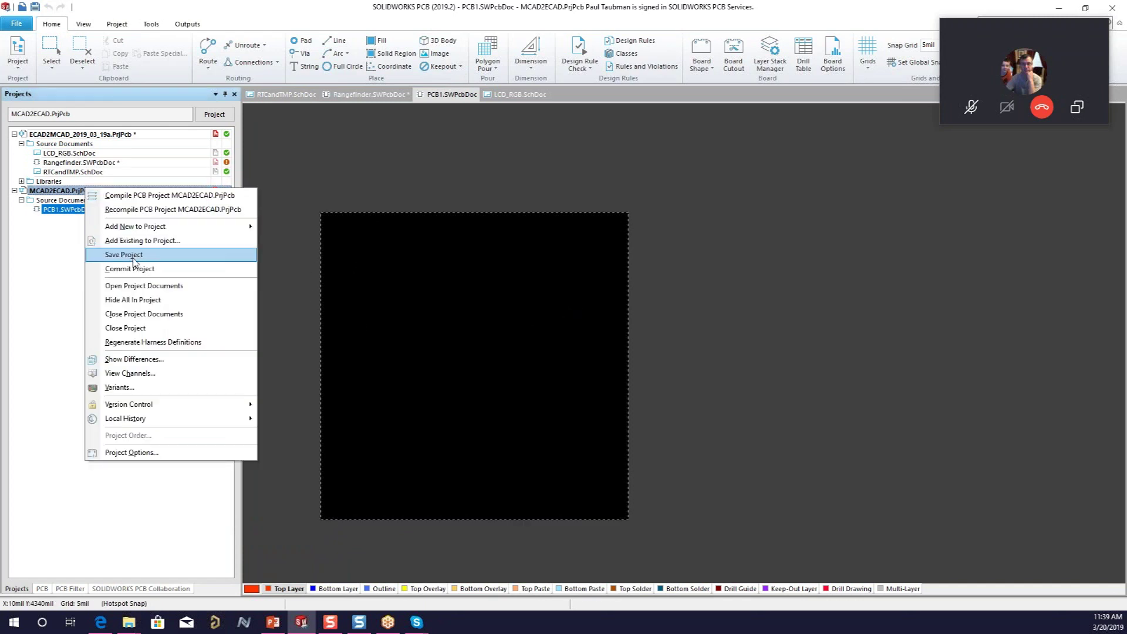
{"action": "left_click", "coordinate": [134, 259]}
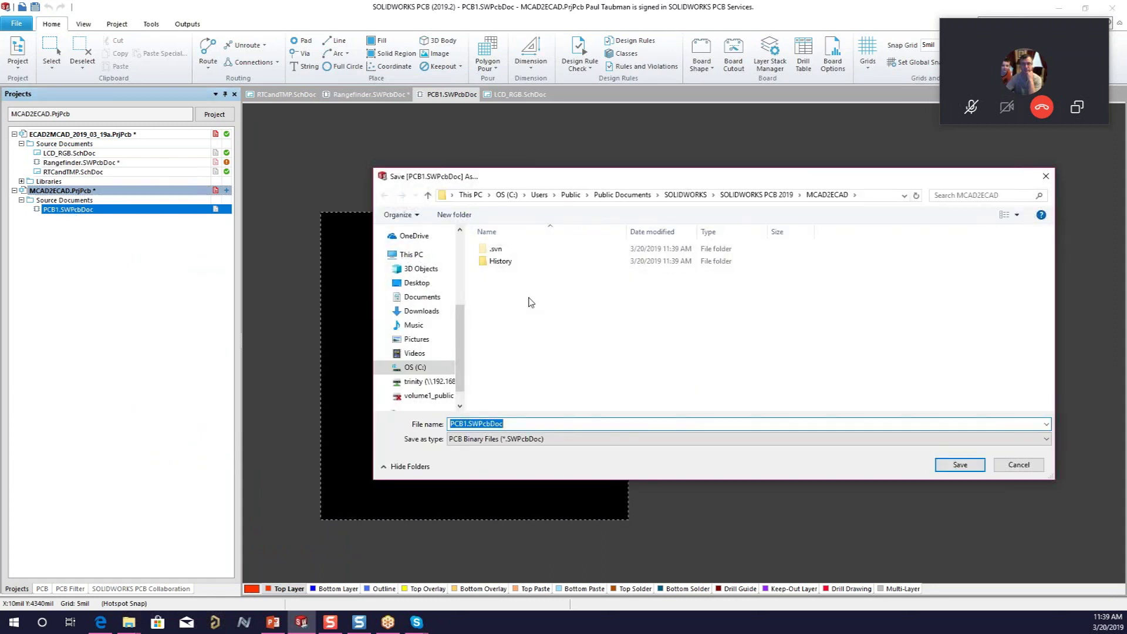
{"action": "left_click", "coordinate": [960, 465]}
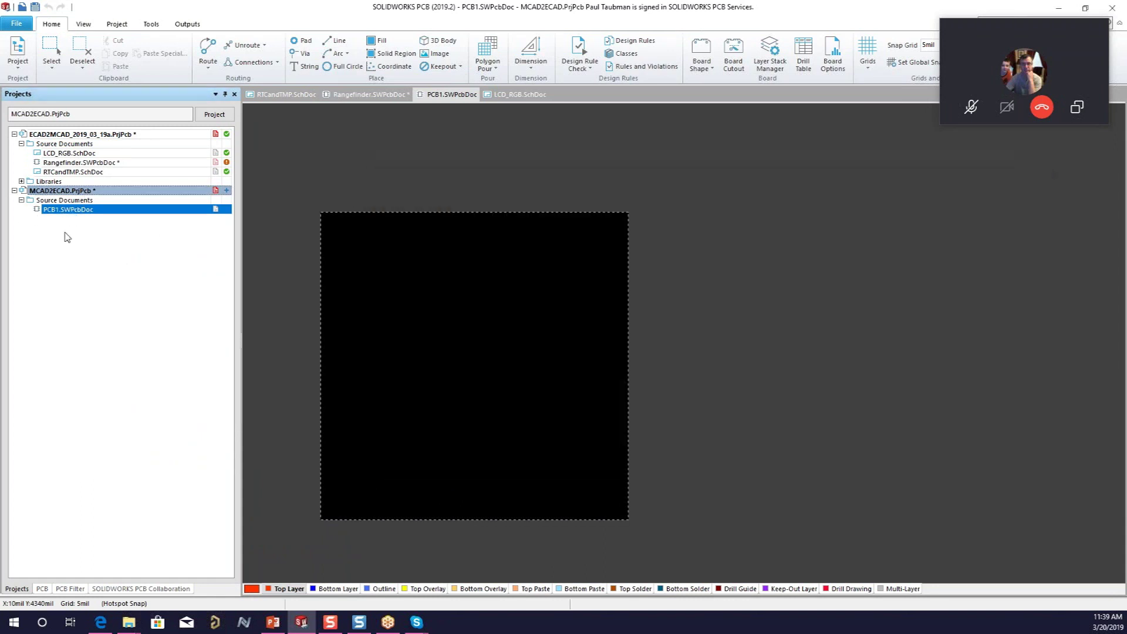
- Review the incoming "Initial Design" changes for MCAD2ECAD and accept the board outline and both cutouts
{"action": "left_click", "coordinate": [128, 590]}
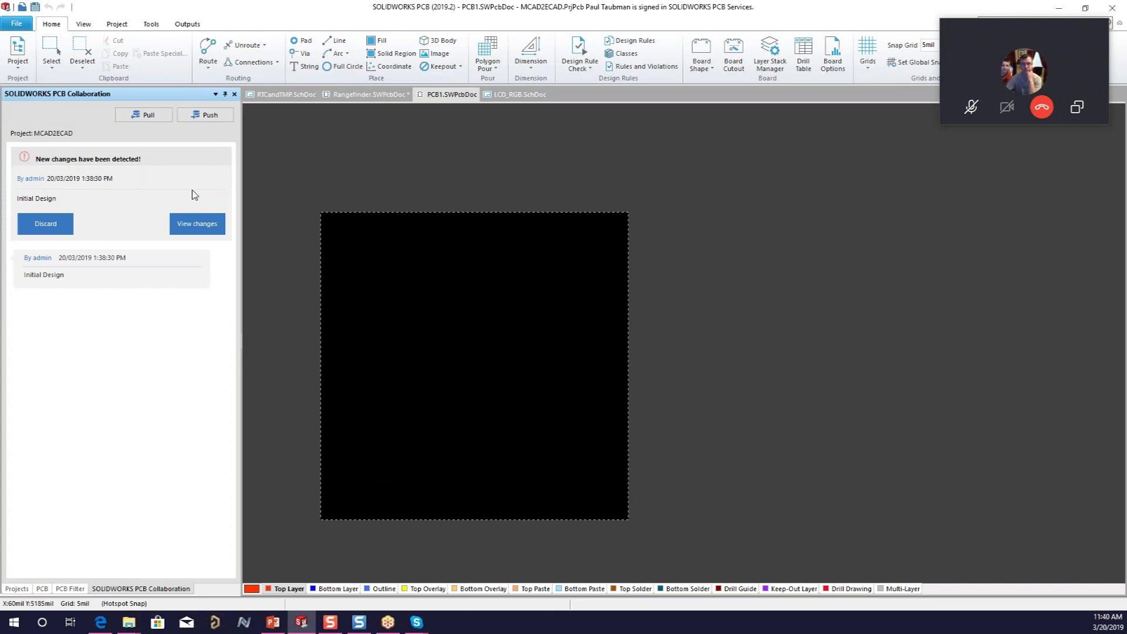
{"action": "left_click", "coordinate": [204, 222]}
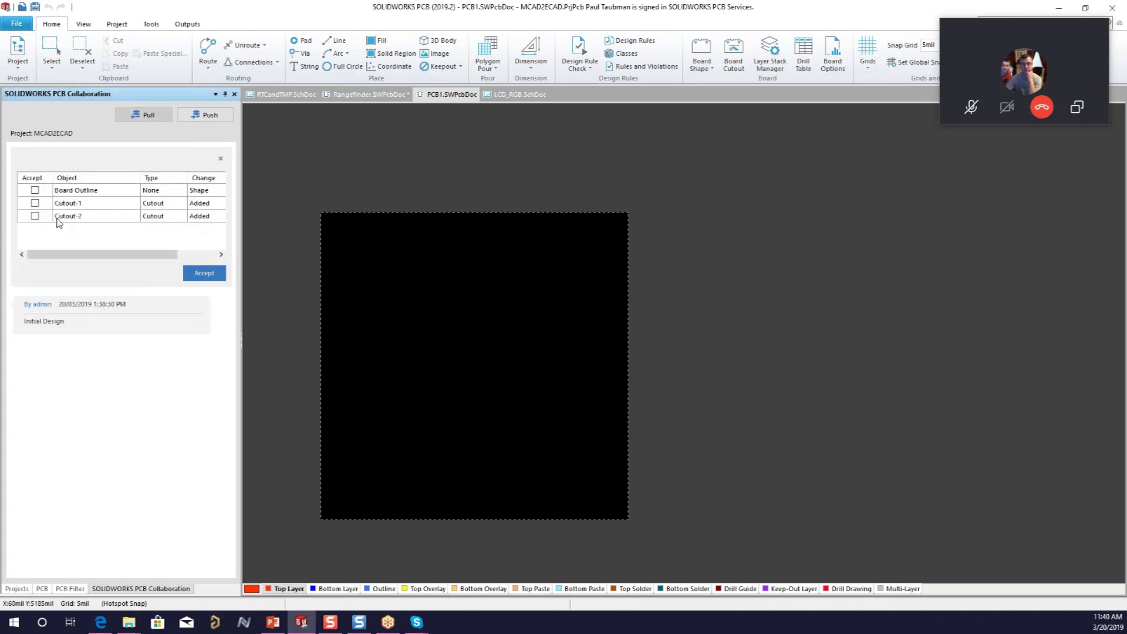
{"action": "right_click", "coordinate": [37, 180]}
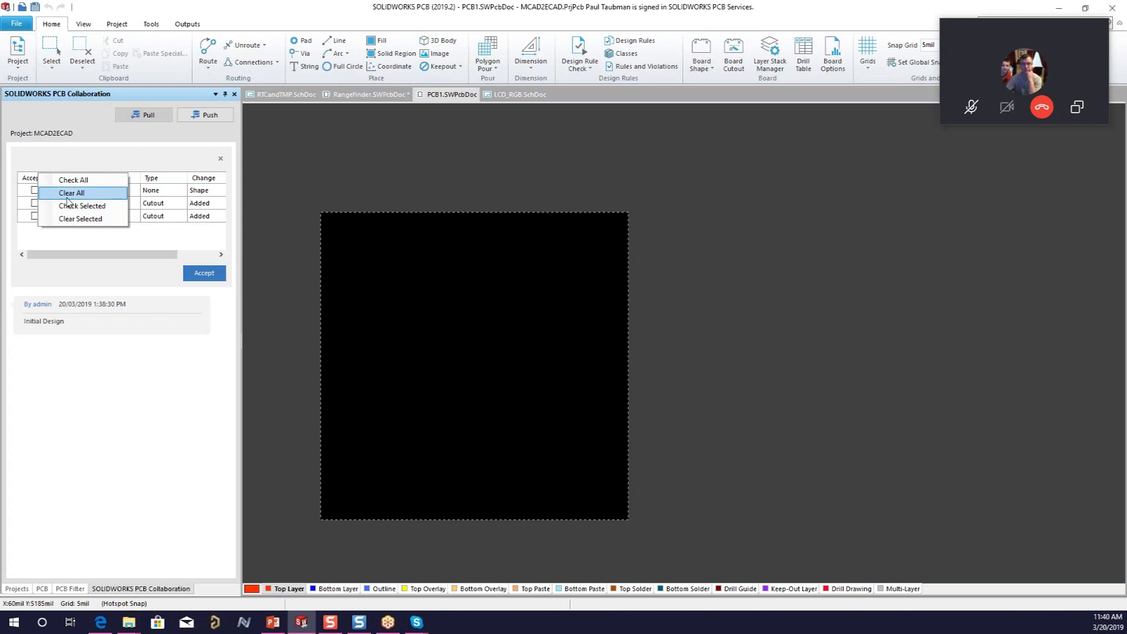
{"action": "left_click", "coordinate": [72, 180]}
{"action": "left_click", "coordinate": [204, 273]}
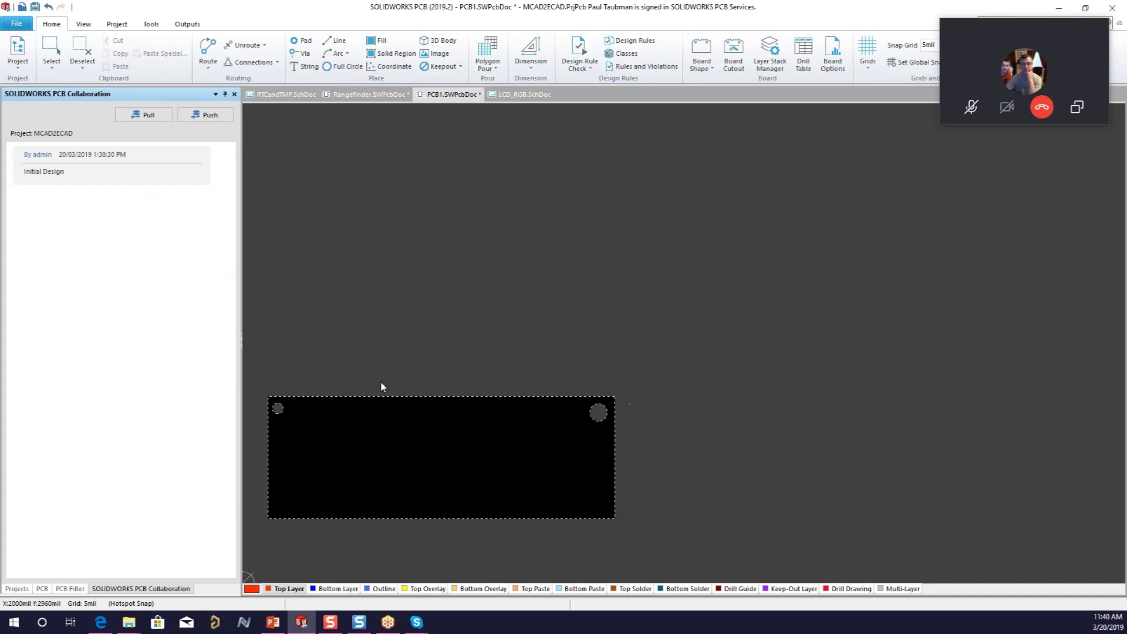
- Inspect the imported board shape in 3D and return to the 2D layout view
{"action": "scroll", "coordinate": [378, 453], "scroll_direction": "up", "scroll_amount": 1, "text": "ctrl"}
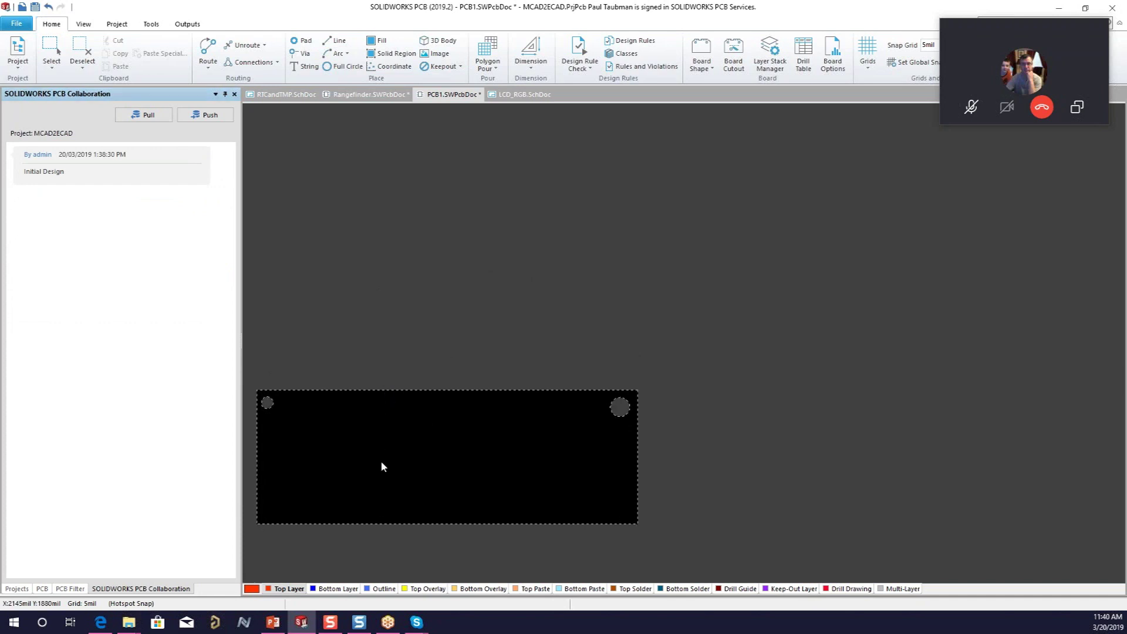
{"action": "key", "text": "3"}
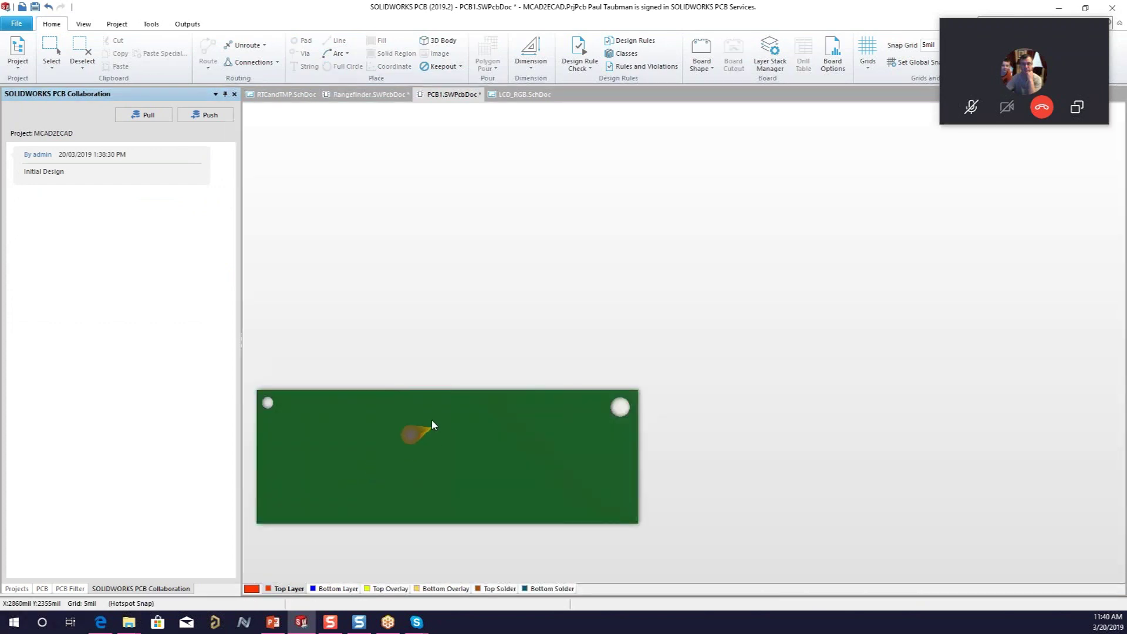
{"action": "key", "text": "2"}
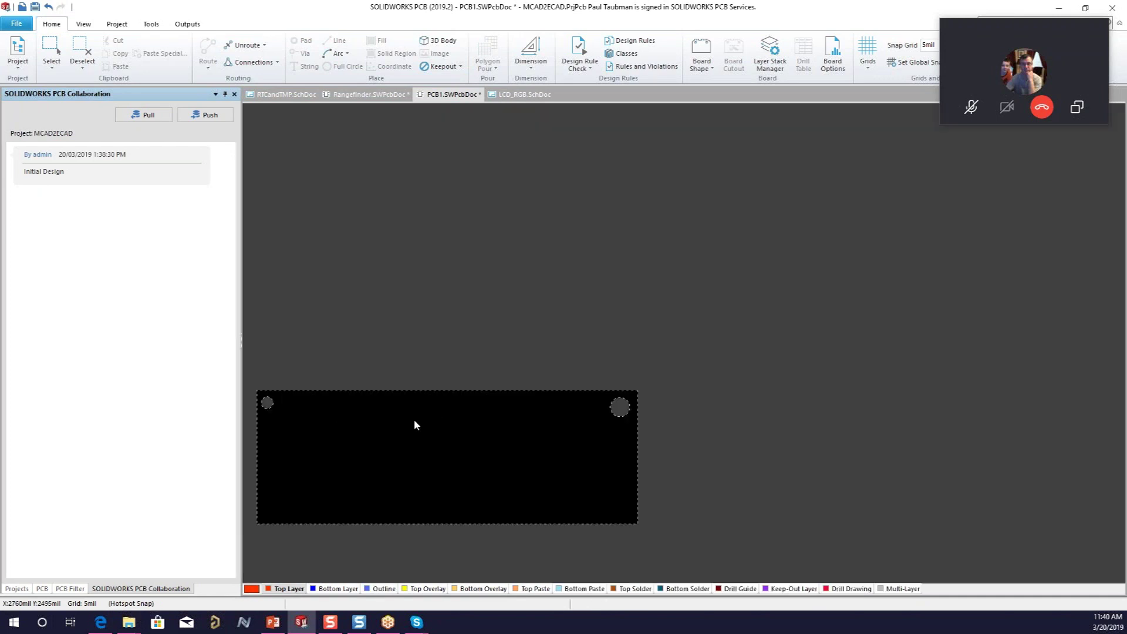
- Copy the two schematic documents and two RangeFinder libraries from the 00-ECAD files folder into the MCAD2ECAD project folder
{"action": "left_click", "coordinate": [17, 589]}
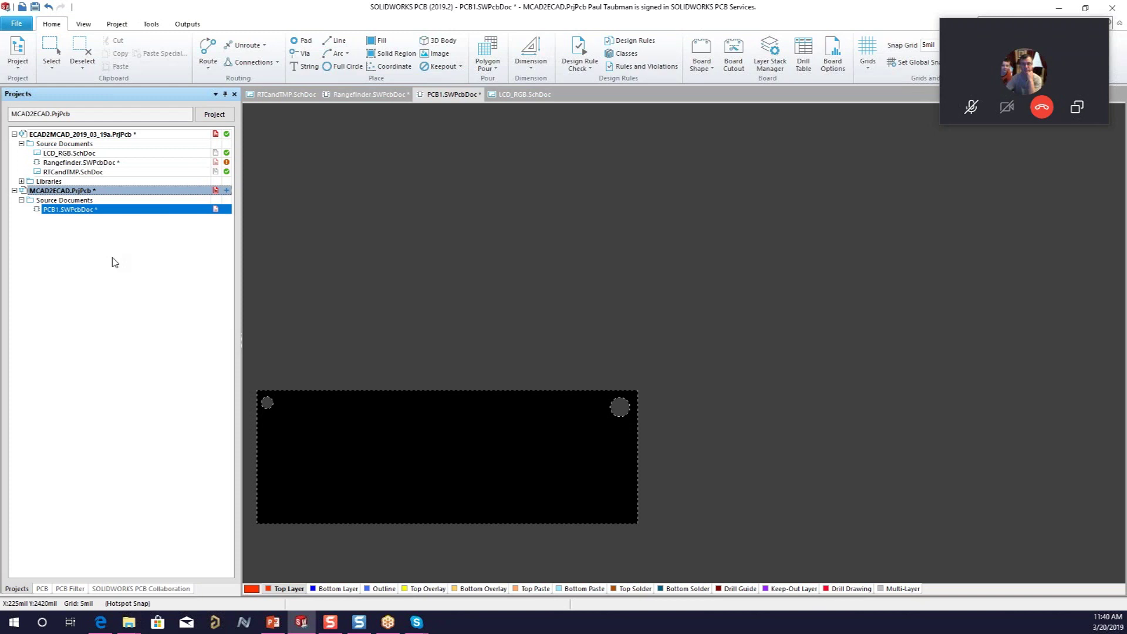
{"action": "left_click", "coordinate": [128, 622]}
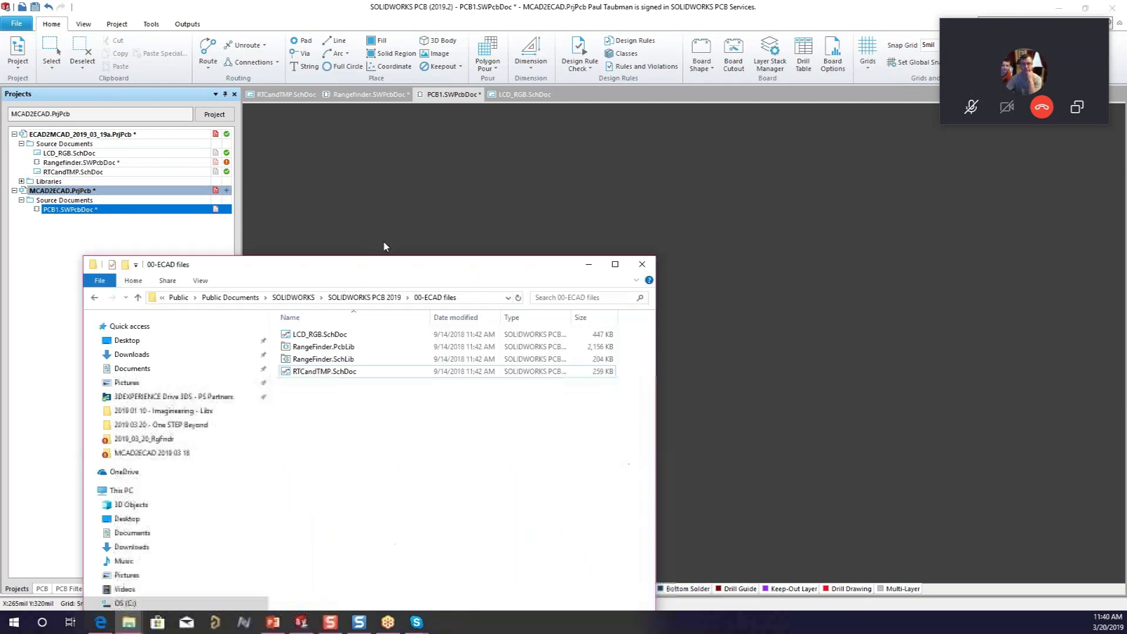
{"action": "left_click_drag", "start_coordinate": [385, 246], "coordinate": [519, 141]}
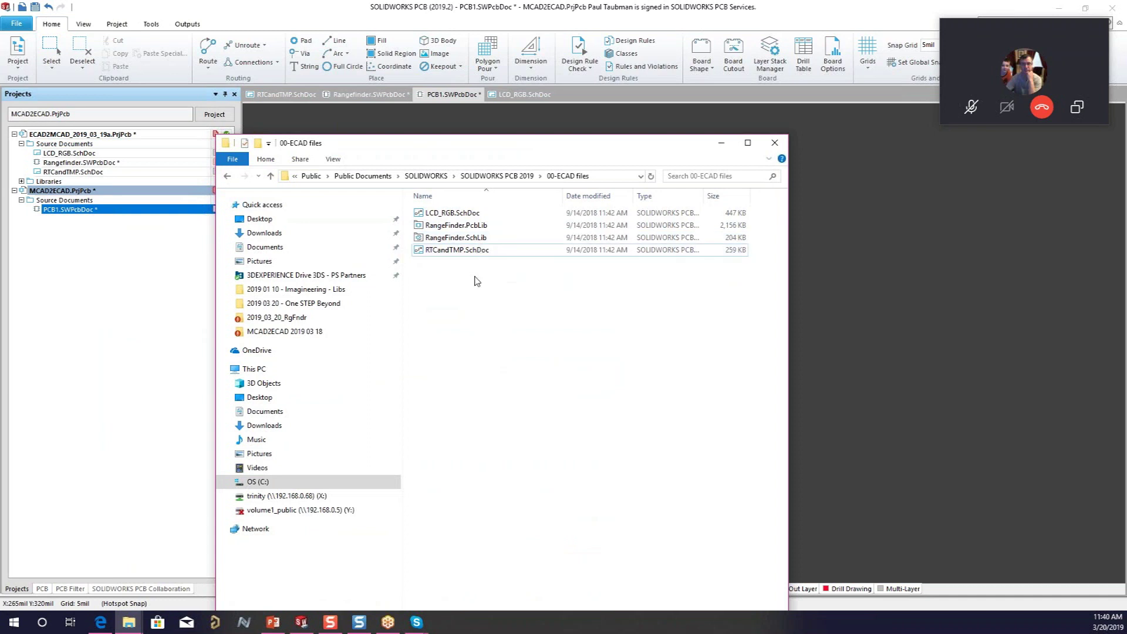
{"action": "left_click", "coordinate": [475, 215]}
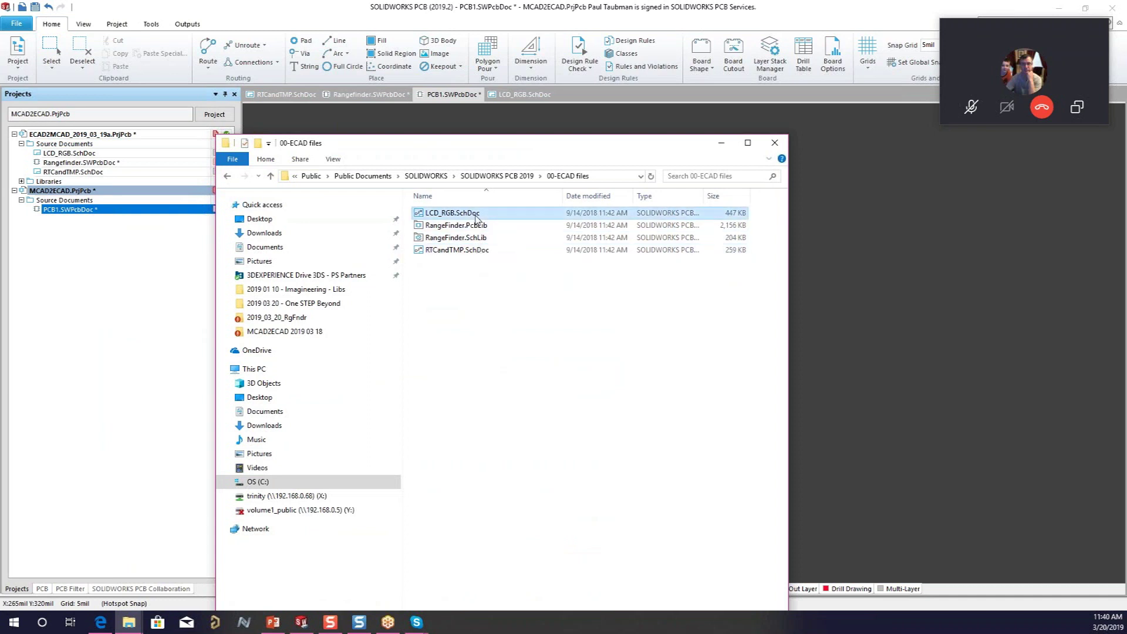
{"action": "left_click", "coordinate": [474, 250], "text": "shift"}
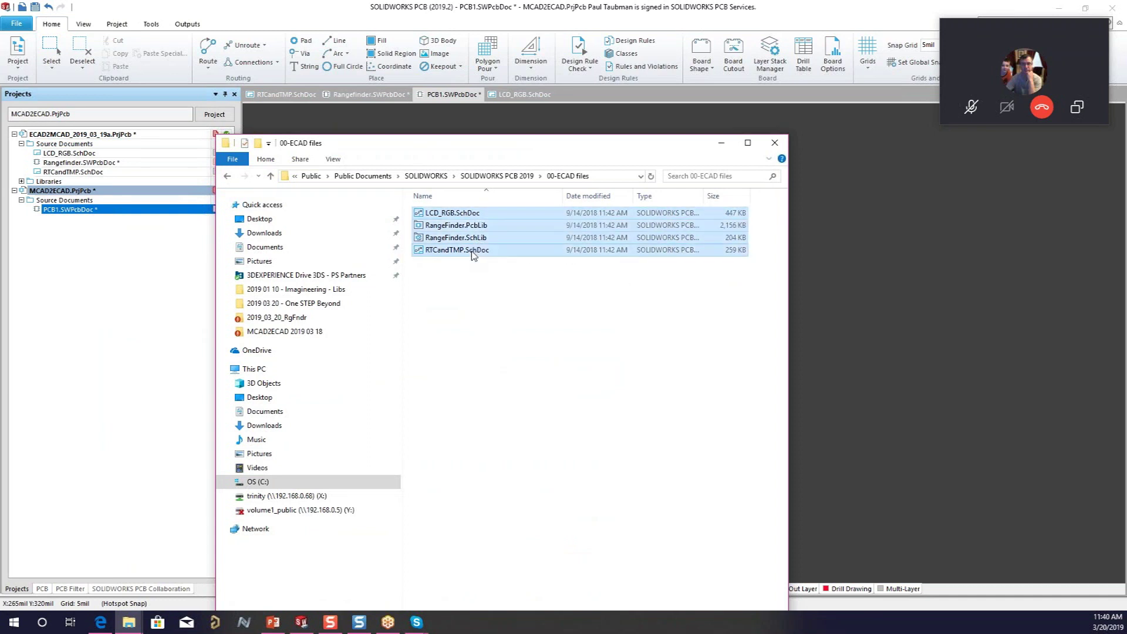
{"action": "left_click", "coordinate": [497, 175]}
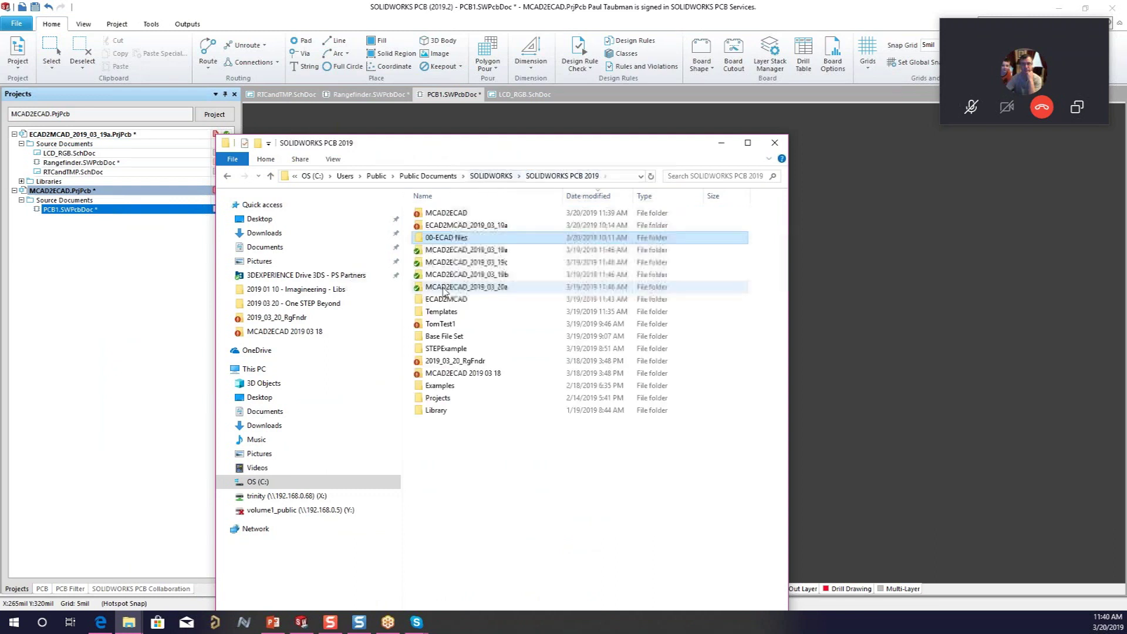
{"action": "double_click", "coordinate": [446, 214]}
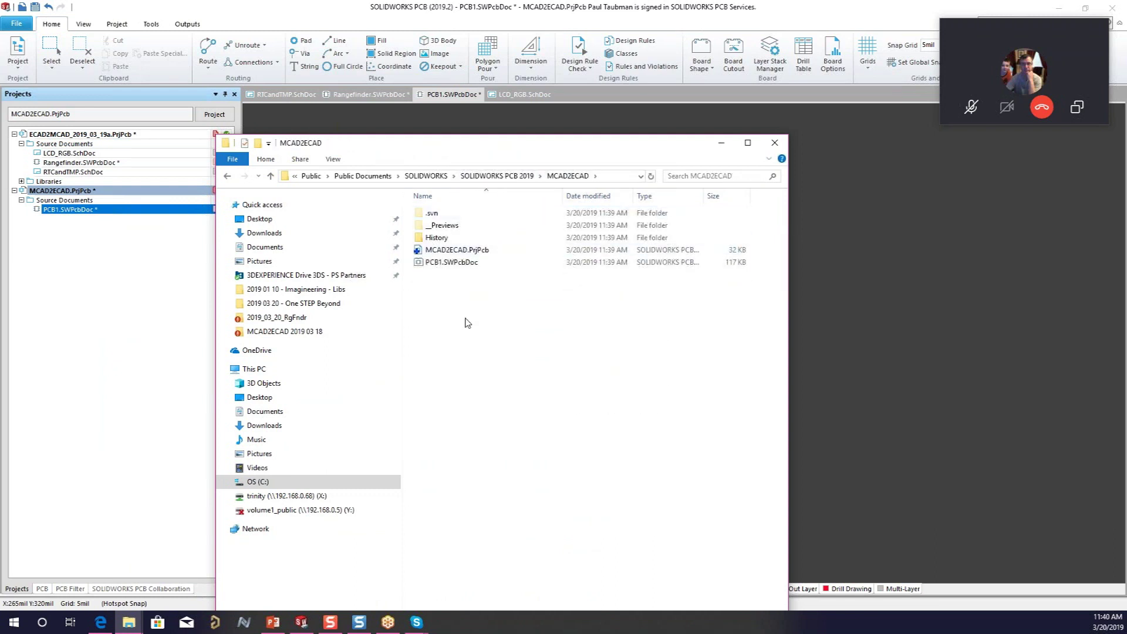
{"action": "key", "text": "ctrl+v"}
{"action": "left_click_drag", "start_coordinate": [533, 145], "coordinate": [533, 628]}
{"action": "left_click", "coordinate": [186, 332]}
- Add the existing LCD_RGB.SchDoc, RTCandTMP.SchDoc, RangeFinder.PcbLib and RangeFinder.SchLib from the MCAD2ECAD folder to the MCAD2ECAD project
{"action": "right_click", "coordinate": [86, 194]}
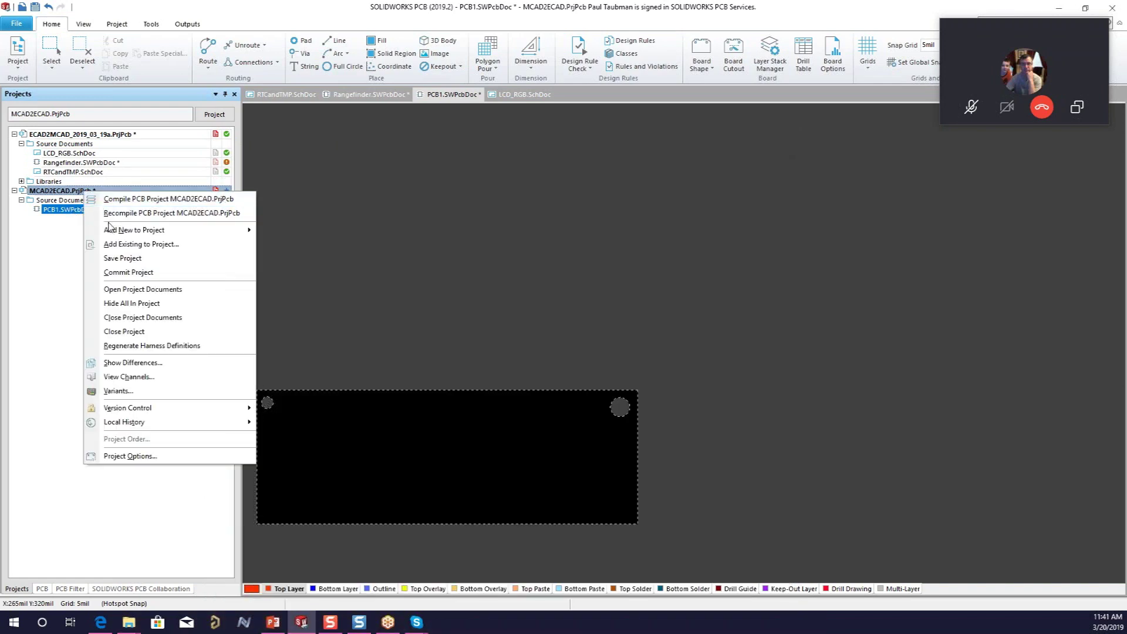
{"action": "left_click", "coordinate": [119, 245]}
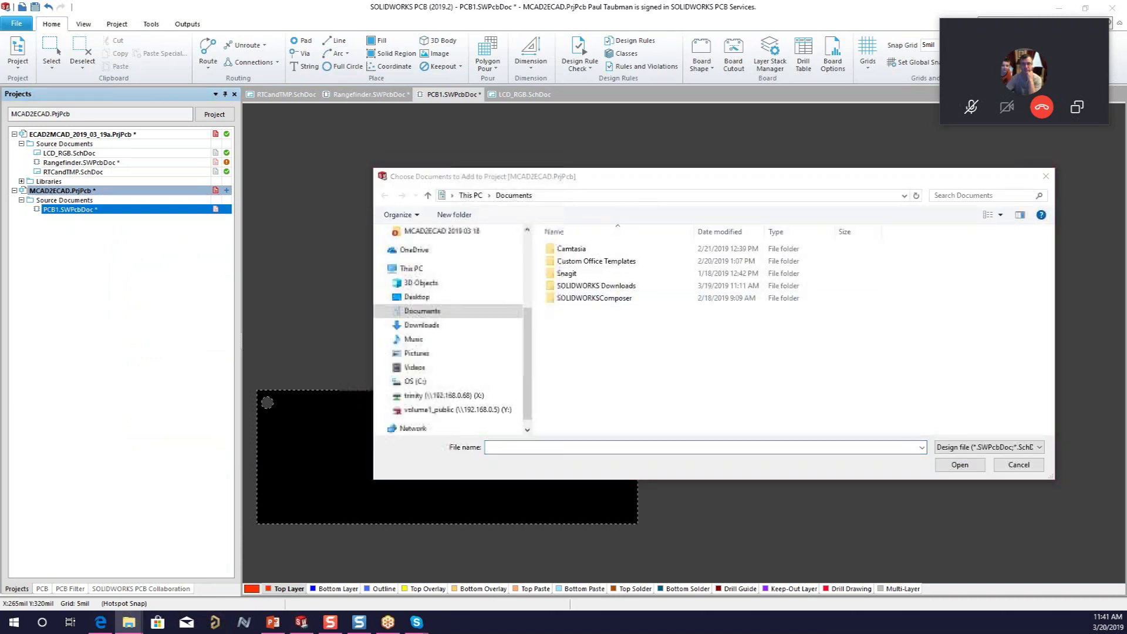
{"action": "left_click", "coordinate": [592, 199]}
{"action": "type", "text": "C:\\Users\\Public\\Public Documents\\SOLIDWORKS\\SOLIDWORKS PCB 2019\\MCAD2ECAD"}
{"action": "key", "text": "Return"}
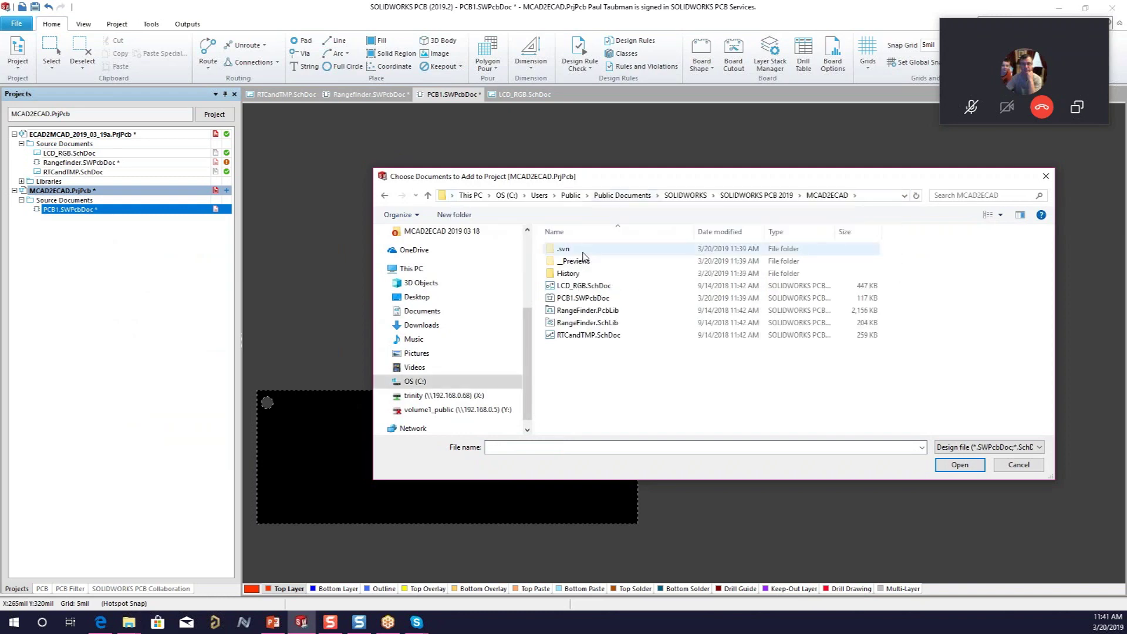
{"action": "left_click", "coordinate": [583, 287]}
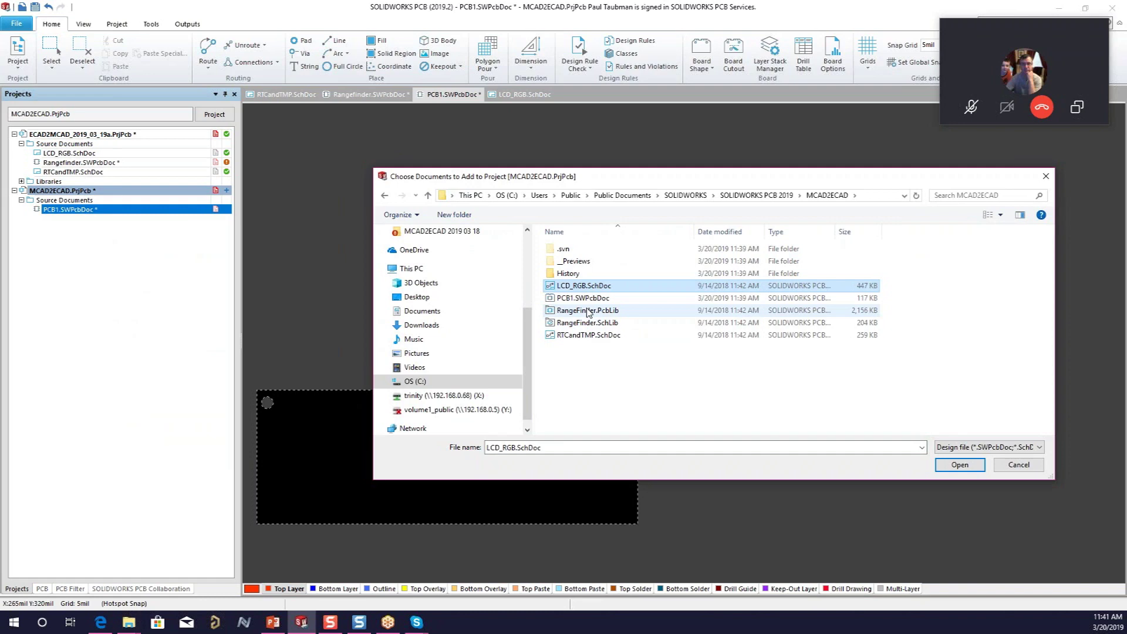
{"action": "left_click", "coordinate": [587, 311], "text": "ctrl"}
{"action": "left_click", "coordinate": [587, 323], "text": "ctrl"}
{"action": "left_click", "coordinate": [587, 335], "text": "ctrl"}
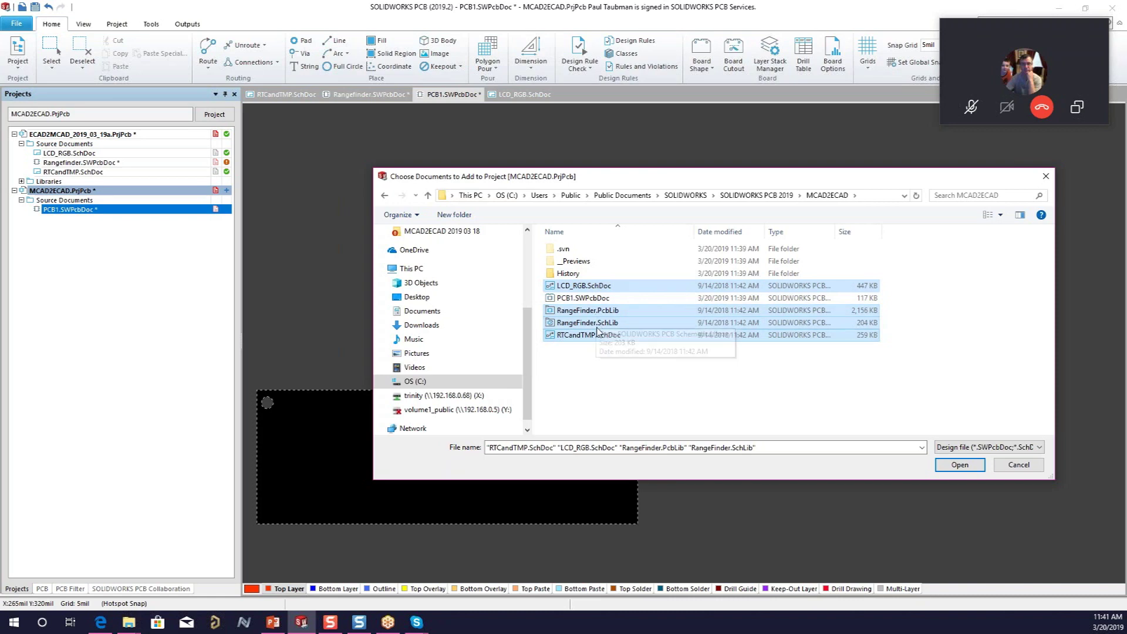
{"action": "left_click", "coordinate": [977, 465]}
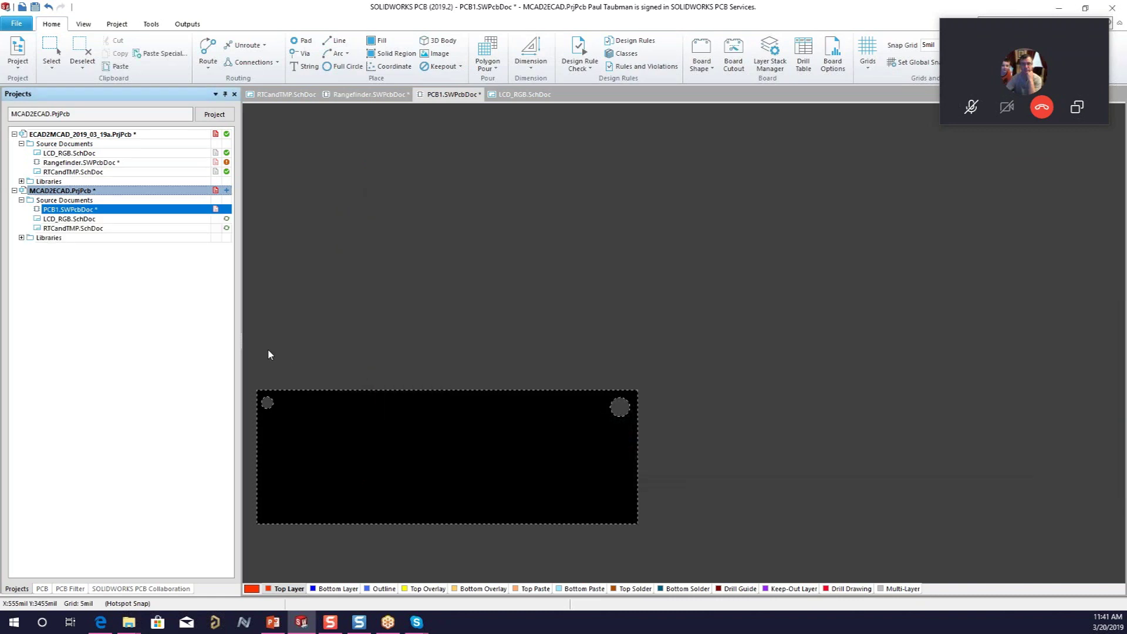
- Save the MCAD2ECAD project and open its LCD_RGB.SchDoc schematic
{"action": "right_click", "coordinate": [114, 191]}
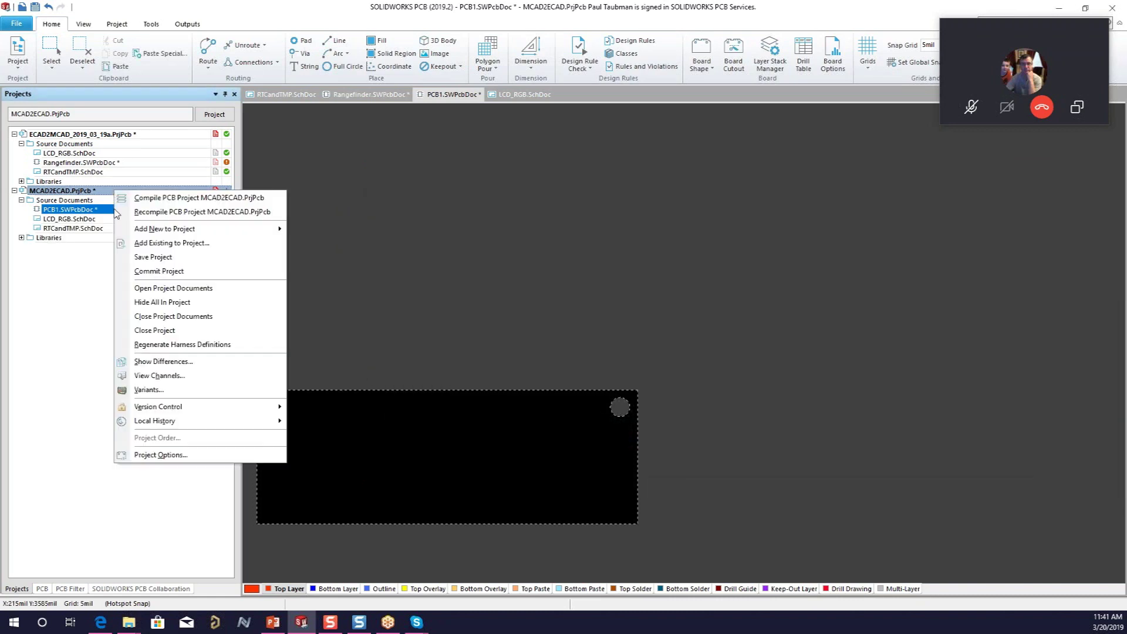
{"action": "left_click", "coordinate": [175, 258]}
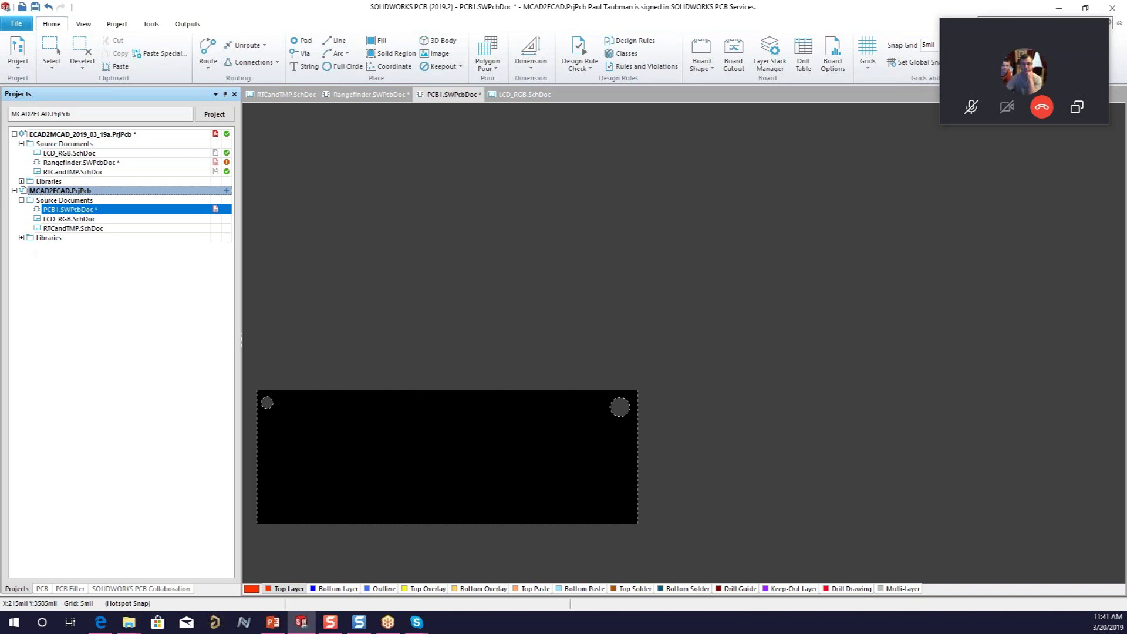
{"action": "double_click", "coordinate": [82, 219]}
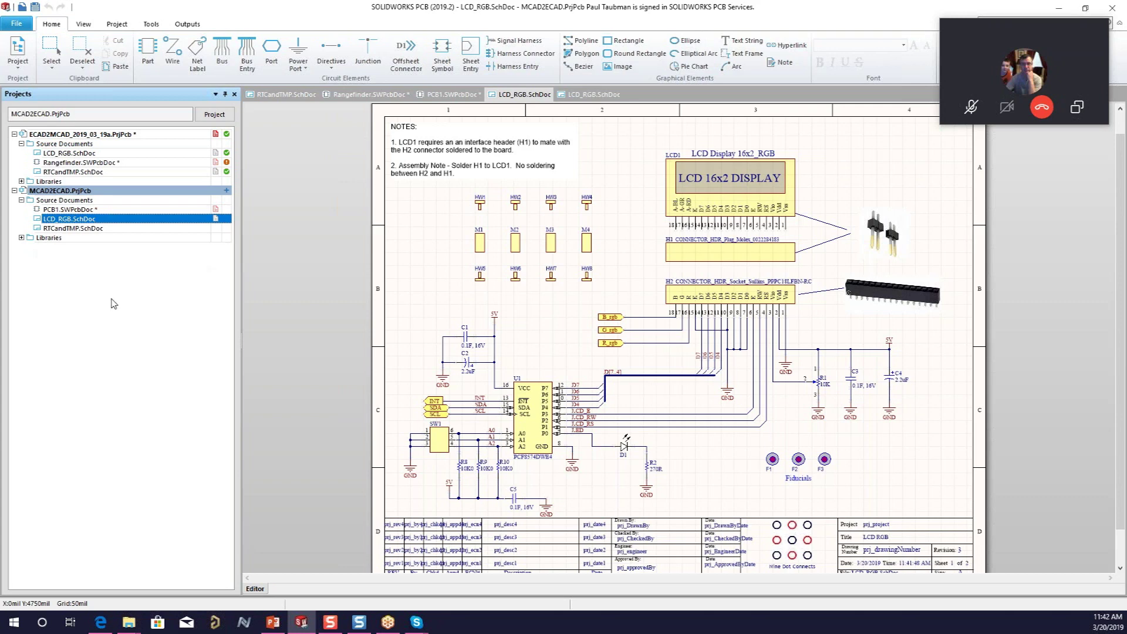
- Update PCB1.SWPcbDoc from the schematics, reviewing and executing all component, net and class additions in the engineering change order
{"action": "left_click", "coordinate": [18, 56]}
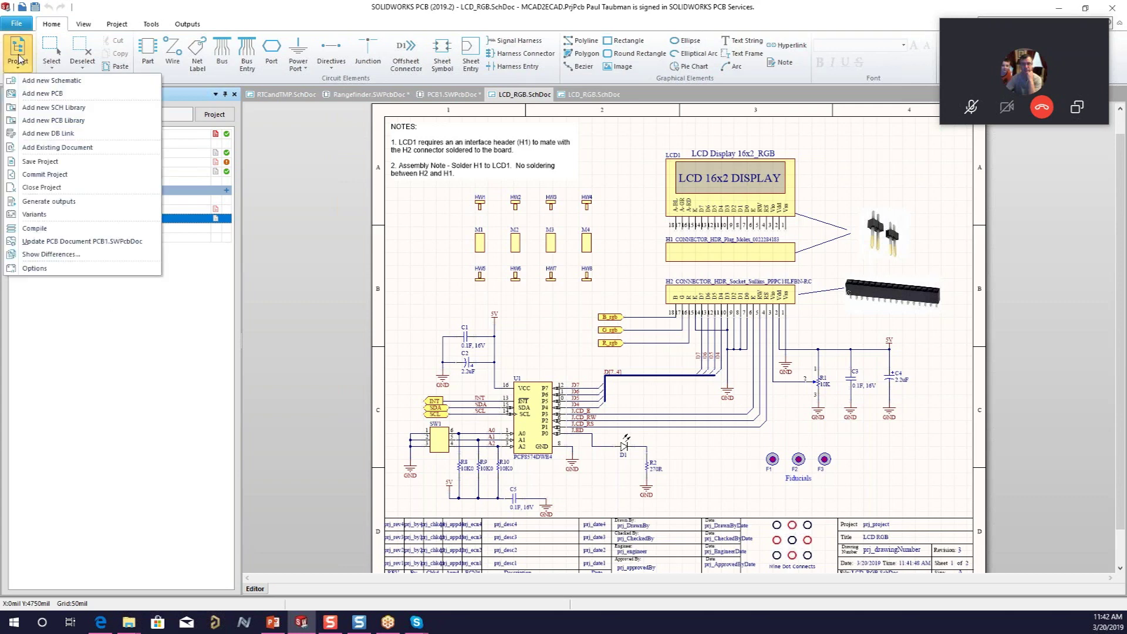
{"action": "left_click", "coordinate": [71, 242]}
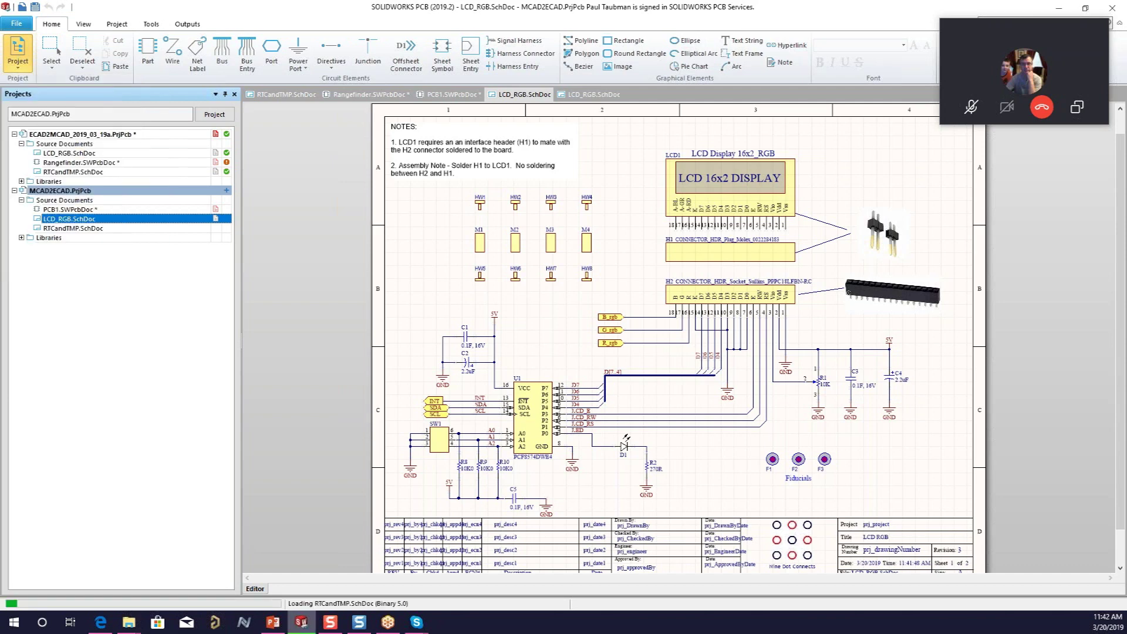
{"action": "scroll", "coordinate": [444, 221], "scroll_direction": "down", "scroll_amount": 4}
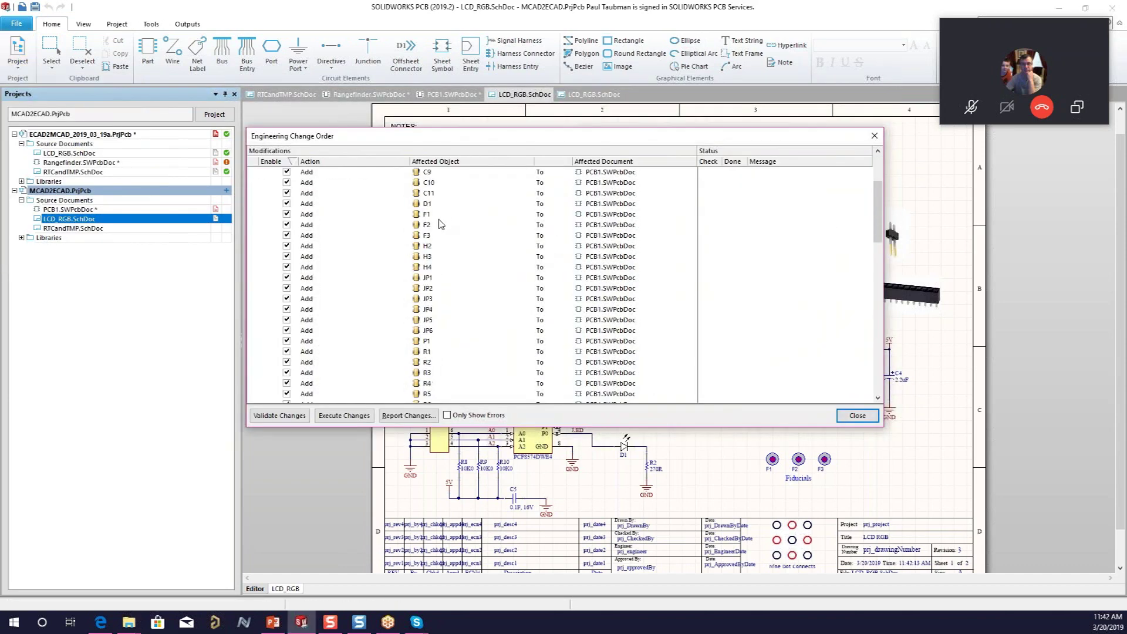
{"action": "scroll", "coordinate": [438, 246], "scroll_direction": "up", "scroll_amount": 4}
{"action": "scroll", "coordinate": [436, 254], "scroll_direction": "down", "scroll_amount": 15}
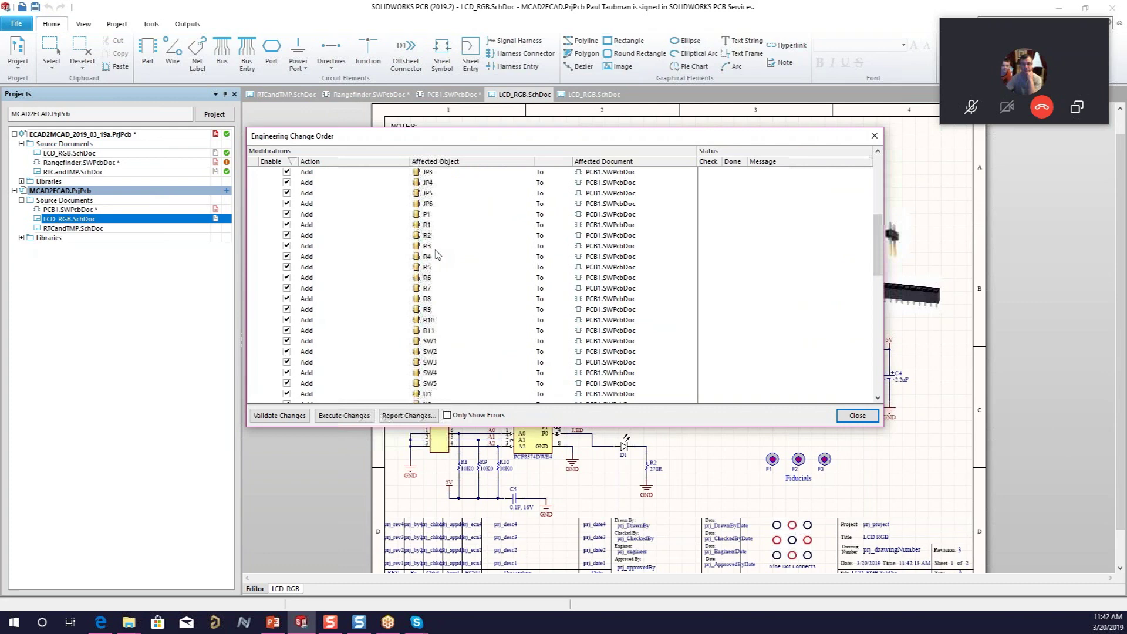
{"action": "scroll", "coordinate": [418, 313], "scroll_direction": "down", "scroll_amount": 1}
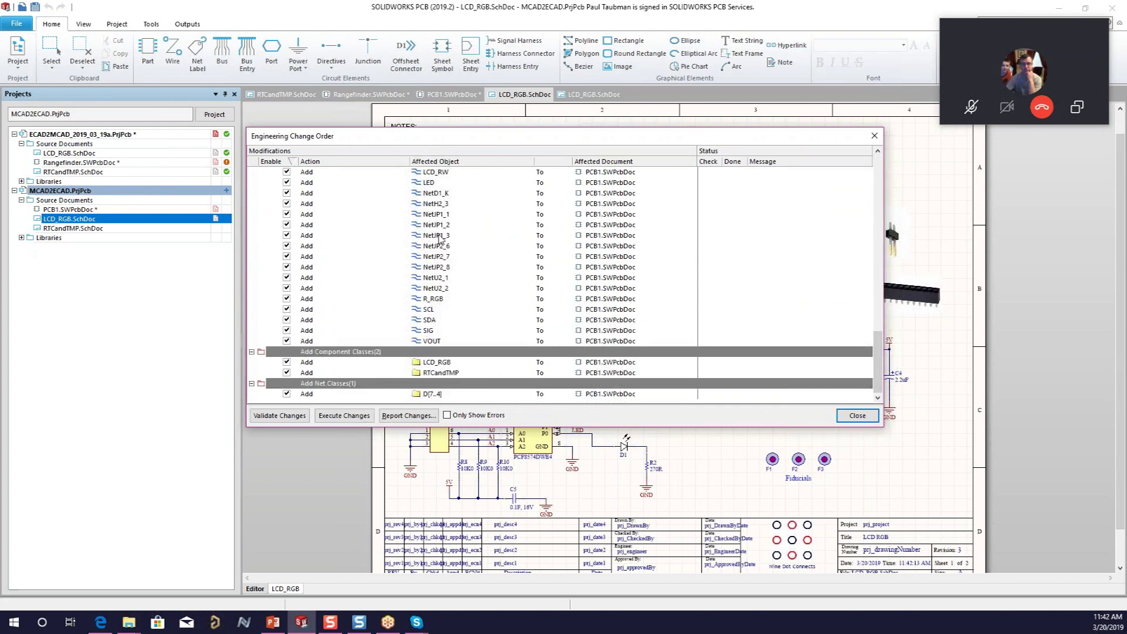
{"action": "scroll", "coordinate": [422, 293], "scroll_direction": "up", "scroll_amount": 2}
{"action": "scroll", "coordinate": [426, 276], "scroll_direction": "down", "scroll_amount": 6}
{"action": "scroll", "coordinate": [428, 258], "scroll_direction": "up", "scroll_amount": 5}
{"action": "left_click", "coordinate": [344, 416]}
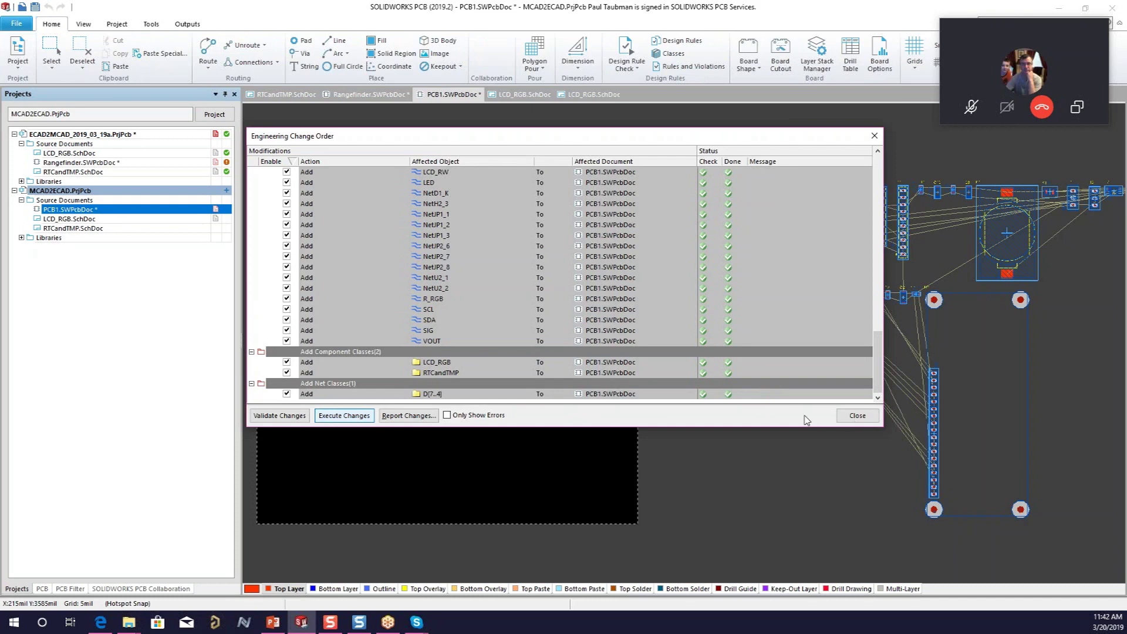
{"action": "left_click", "coordinate": [856, 415]}
- Move the group of JP headers, switches, fiducials, resistors and U1 onto the black board area
{"action": "scroll", "coordinate": [773, 396], "scroll_direction": "down", "scroll_amount": 3, "text": "ctrl"}
{"action": "scroll", "coordinate": [611, 373], "scroll_direction": "up", "scroll_amount": 4, "text": "ctrl"}
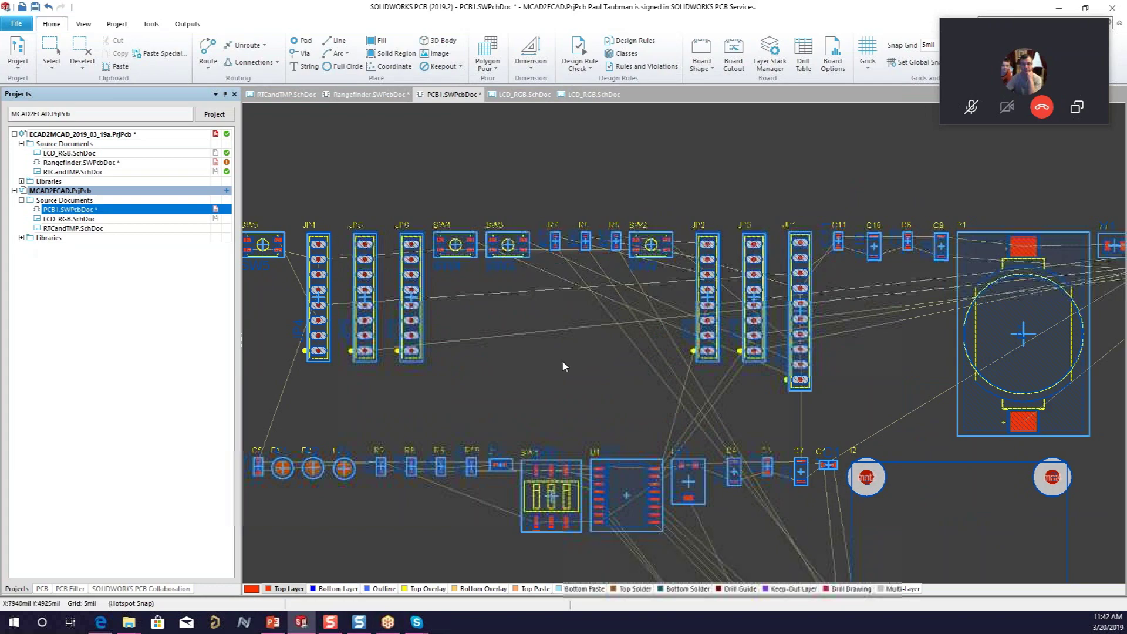
{"action": "scroll", "coordinate": [675, 358], "scroll_direction": "down", "scroll_amount": 2, "text": "ctrl"}
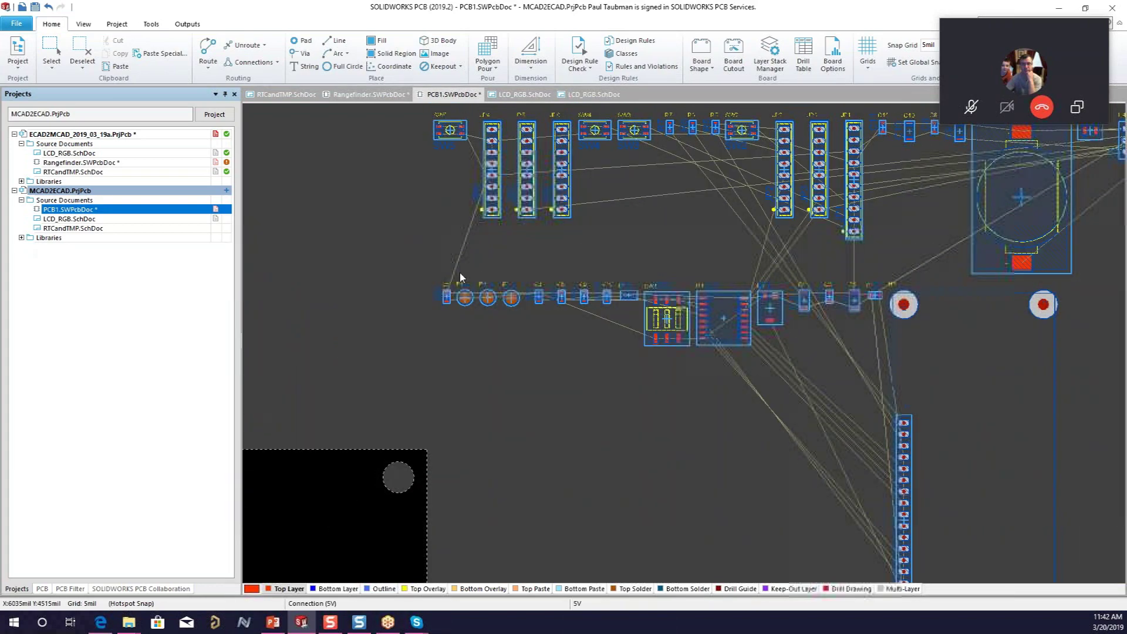
{"action": "scroll", "coordinate": [459, 217], "scroll_direction": "down", "scroll_amount": 3, "text": "ctrl"}
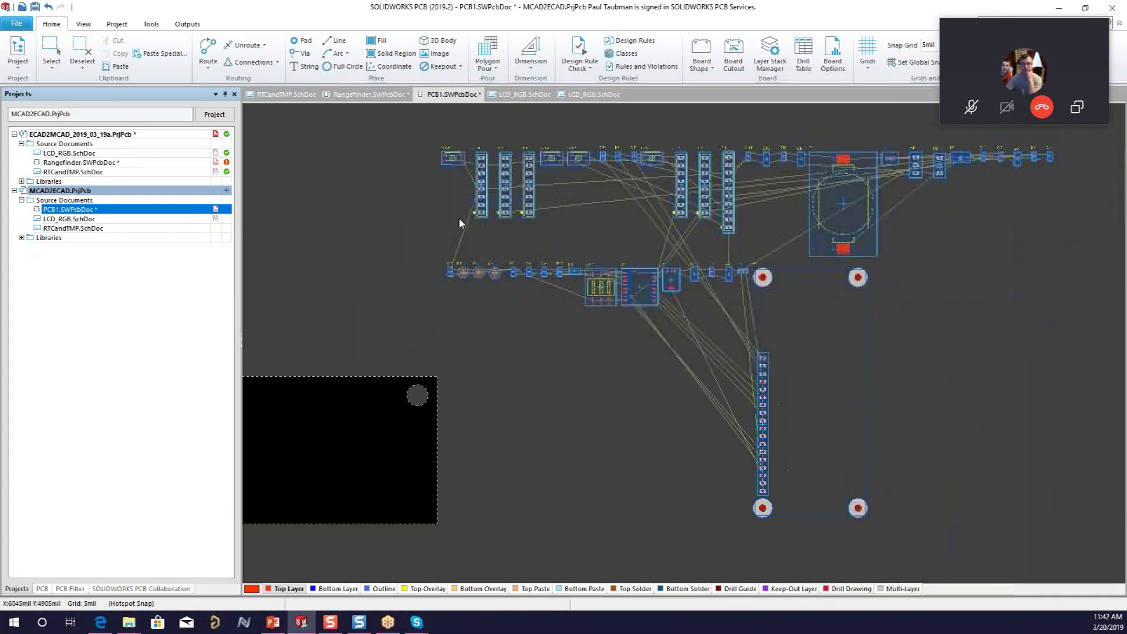
{"action": "right_click_drag", "start_coordinate": [459, 217], "coordinate": [579, 199]}
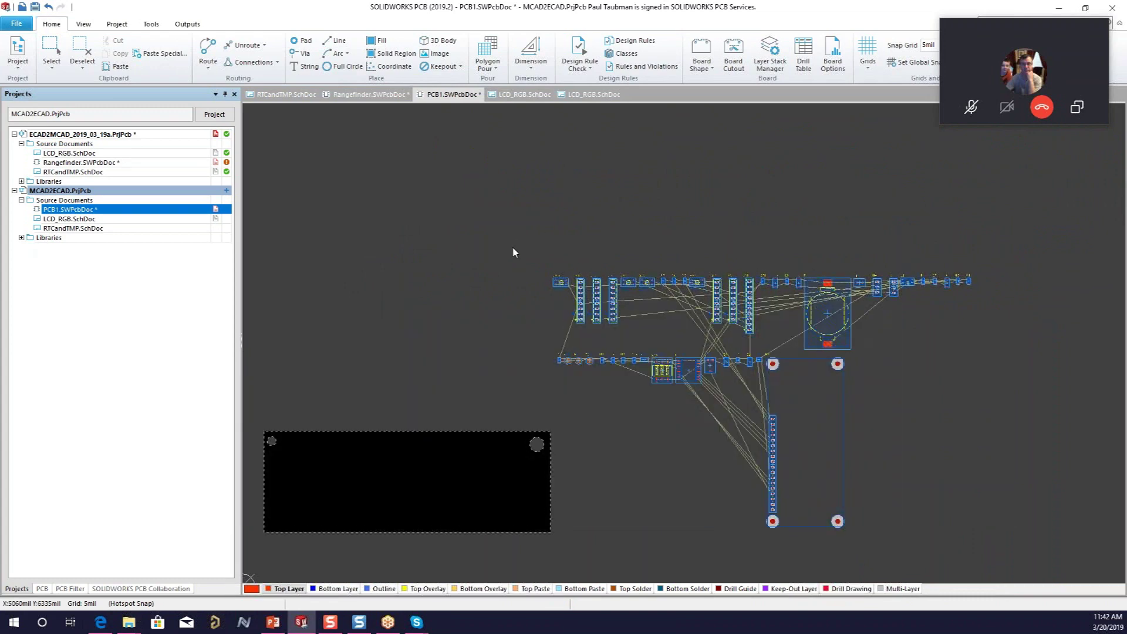
{"action": "left_click_drag", "start_coordinate": [515, 239], "coordinate": [758, 432]}
{"action": "left_click_drag", "start_coordinate": [688, 369], "coordinate": [410, 516]}
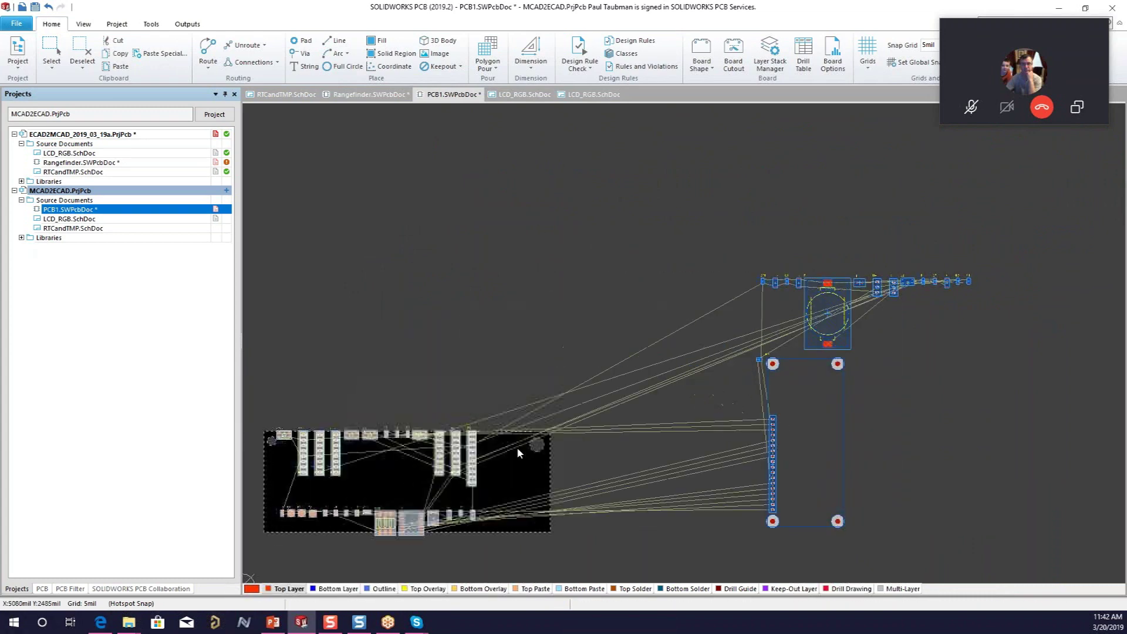
- Move the coin-cell holder row just above the board, the H2 socket over its right end, and C1 above the board
{"action": "left_click_drag", "start_coordinate": [683, 237], "coordinate": [973, 356]}
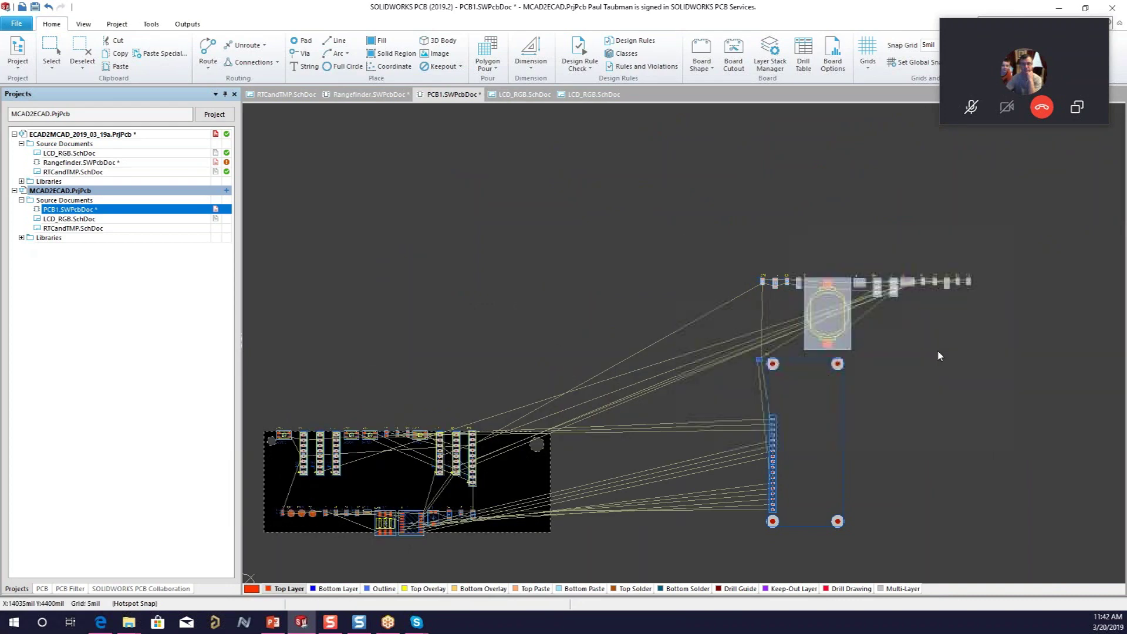
{"action": "left_click_drag", "start_coordinate": [828, 314], "coordinate": [332, 407]}
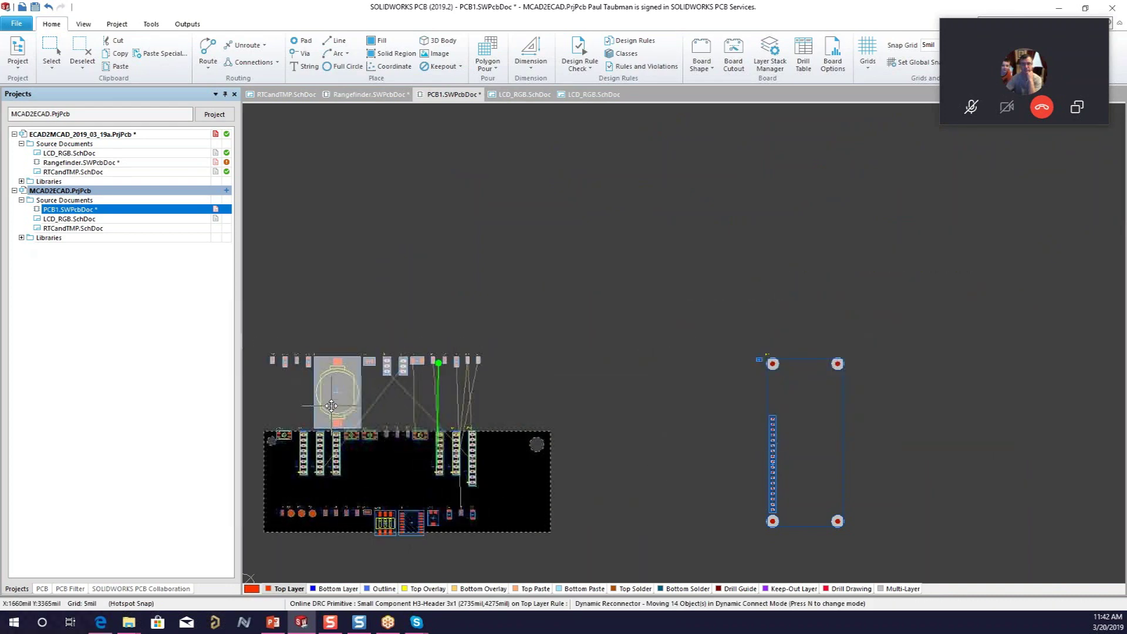
{"action": "left_click_drag", "start_coordinate": [772, 519], "coordinate": [516, 514]}
{"action": "left_click_drag", "start_coordinate": [758, 360], "coordinate": [431, 409]}
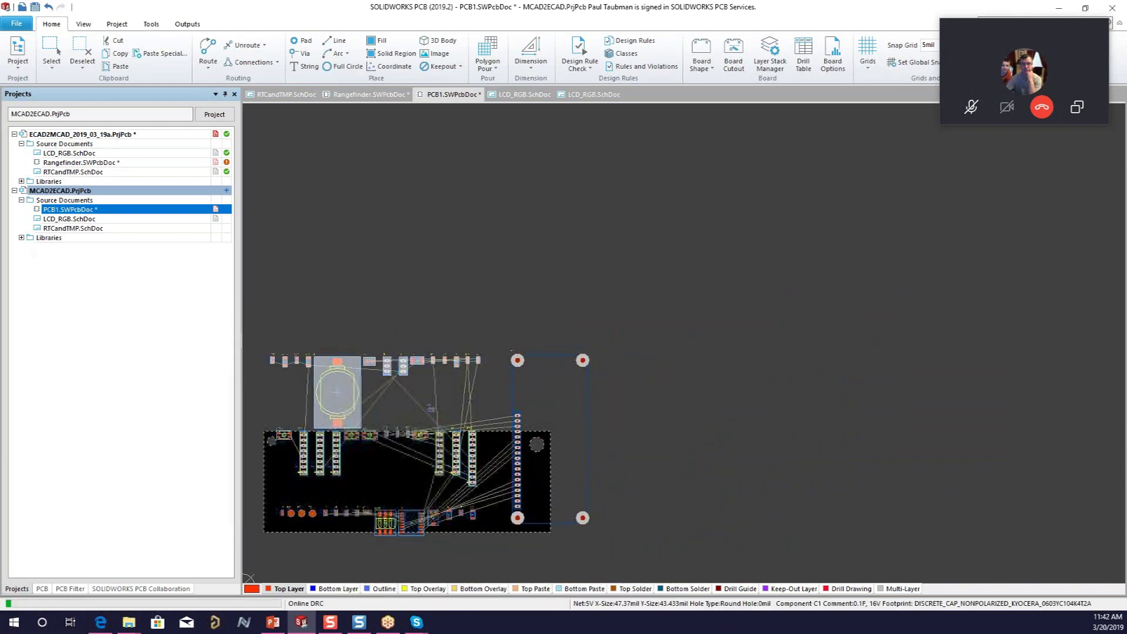
- Start a collaboration push for MCAD2ECAD with the comment "Initial component placement is ready"
{"action": "scroll", "coordinate": [418, 428], "scroll_direction": "up", "scroll_amount": 1, "text": "ctrl"}
{"action": "right_click_drag", "start_coordinate": [348, 462], "coordinate": [548, 362]}
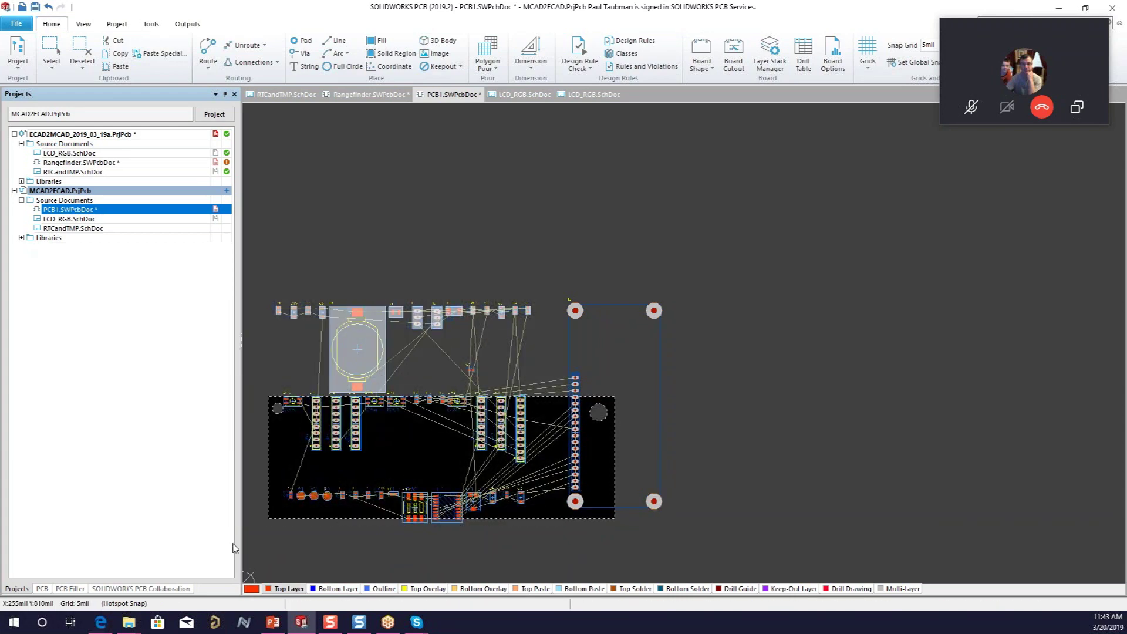
{"action": "left_click", "coordinate": [182, 589]}
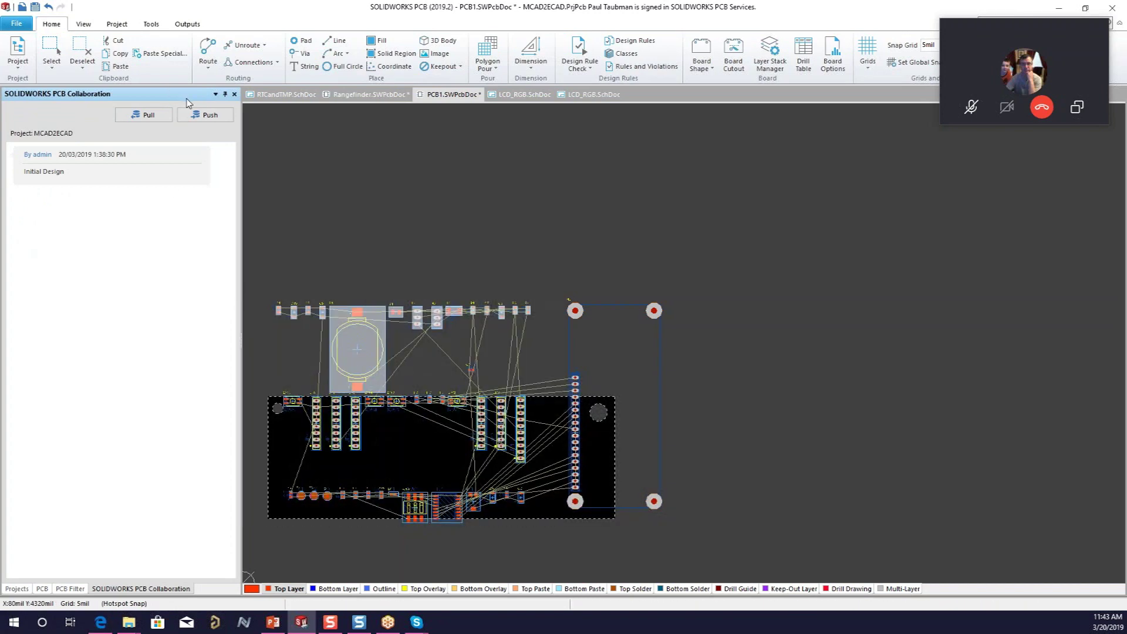
{"action": "left_click", "coordinate": [205, 115]}
{"action": "left_click", "coordinate": [128, 194]}
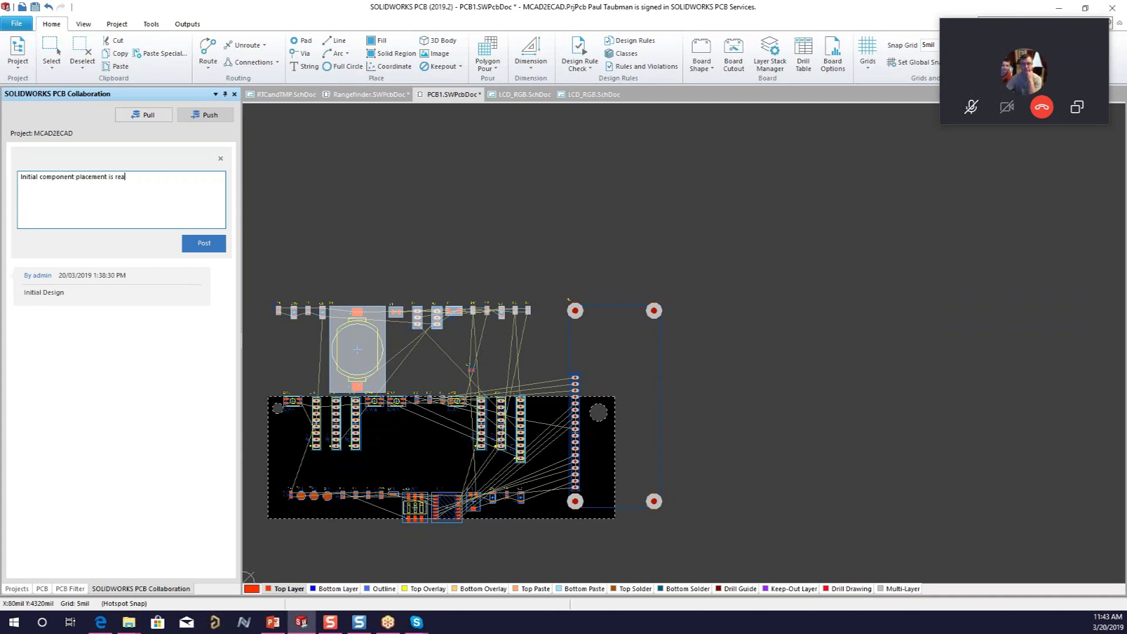
{"action": "mouse_move", "coordinate": [1095, 33]}
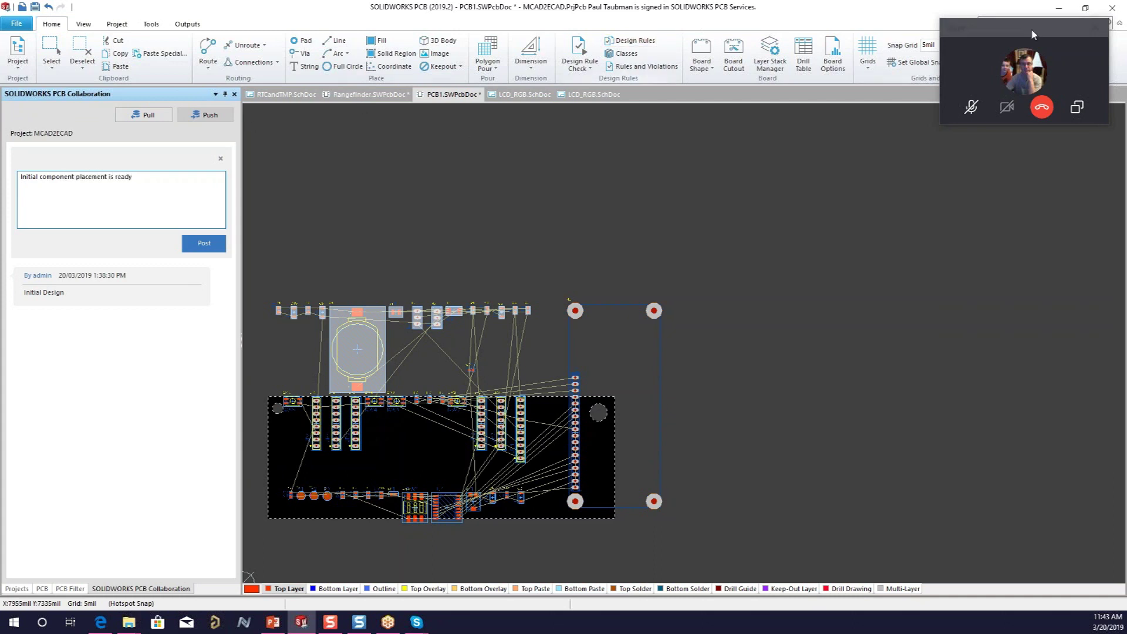
{"action": "left_click", "coordinate": [1096, 33]}
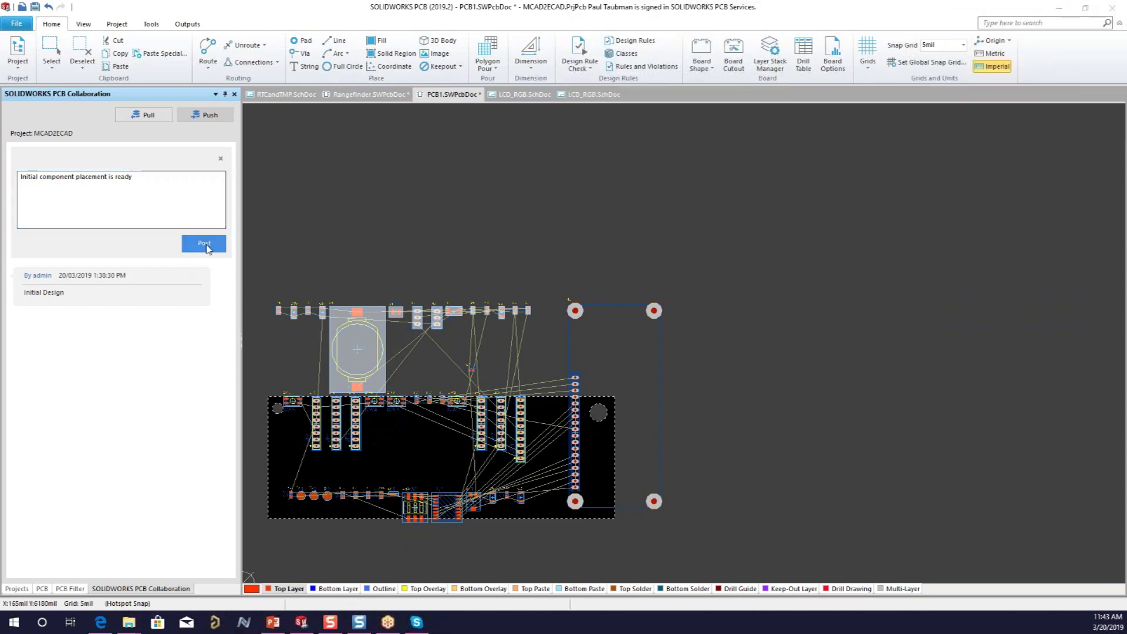
- Arrange the PCB layout and the Skype call side by side and post the initial placement push
{"action": "left_click", "coordinate": [1088, 9]}
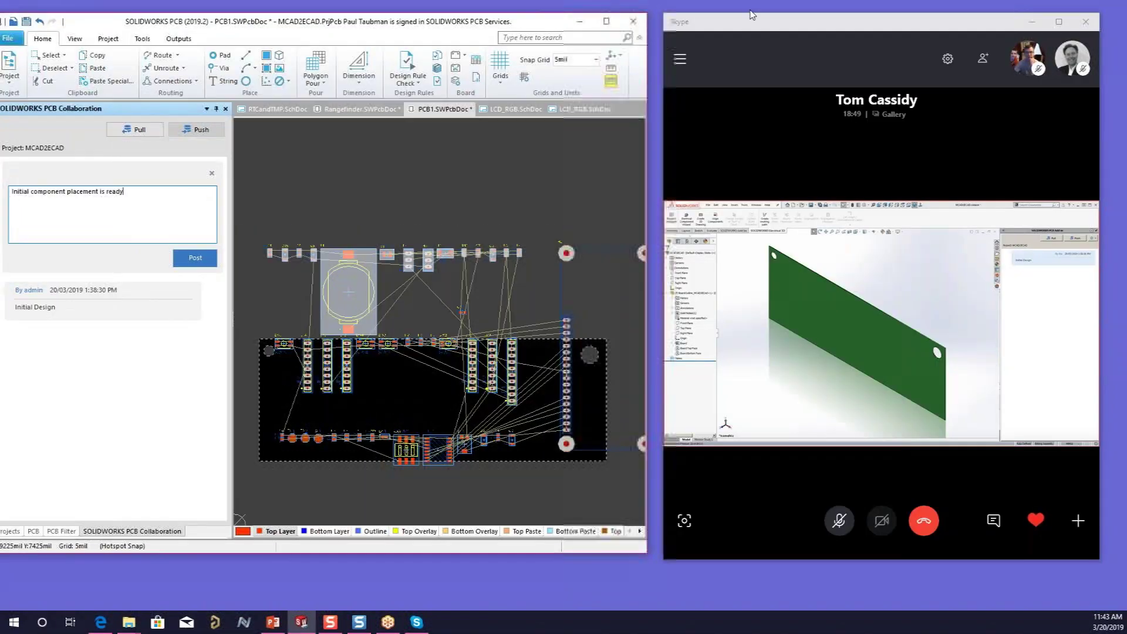
{"action": "left_click_drag", "start_coordinate": [224, 18], "coordinate": [0, 53]}
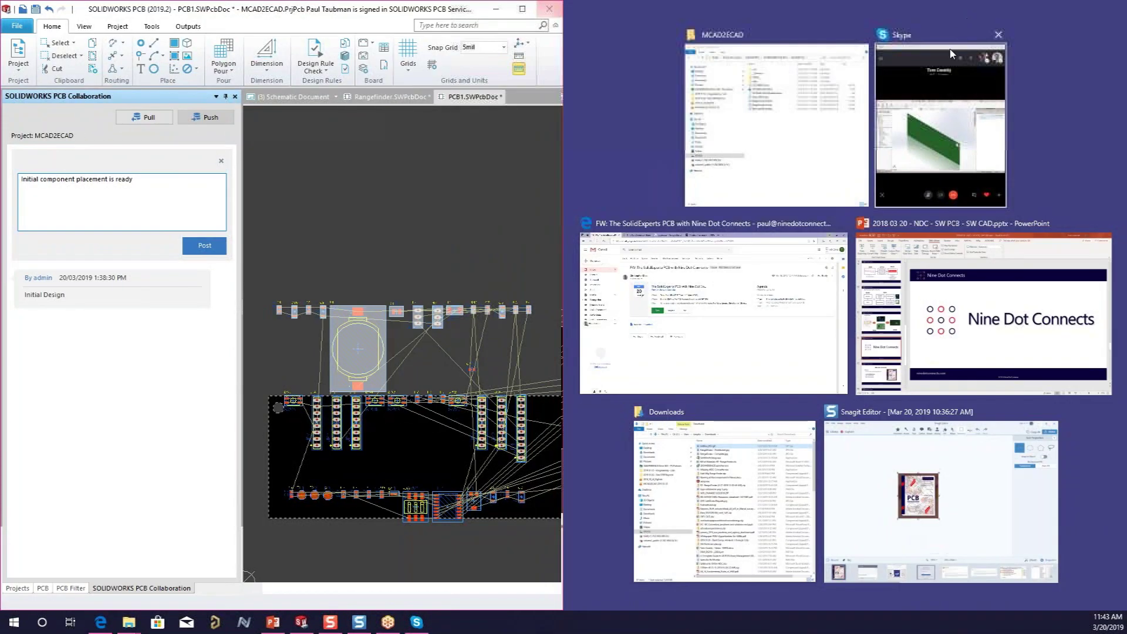
{"action": "left_click", "coordinate": [957, 41]}
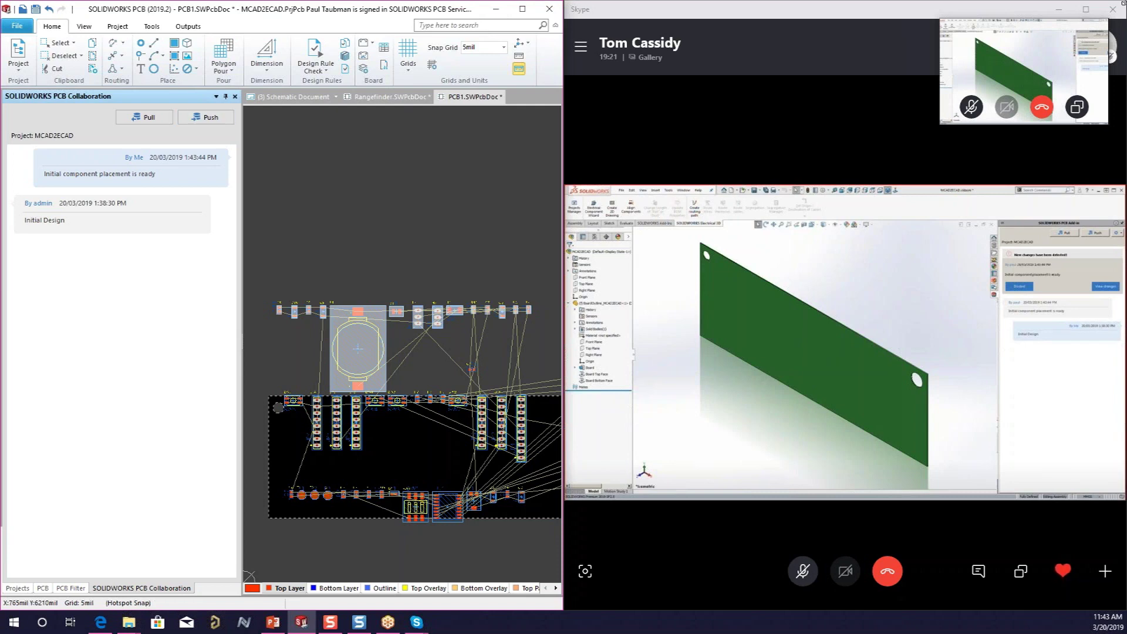
- Maximize the Skype call and flip the coin-cell holder to the opposite board side in the shared SOLIDWORKS assembly
{"action": "left_click", "coordinate": [1090, 29]}
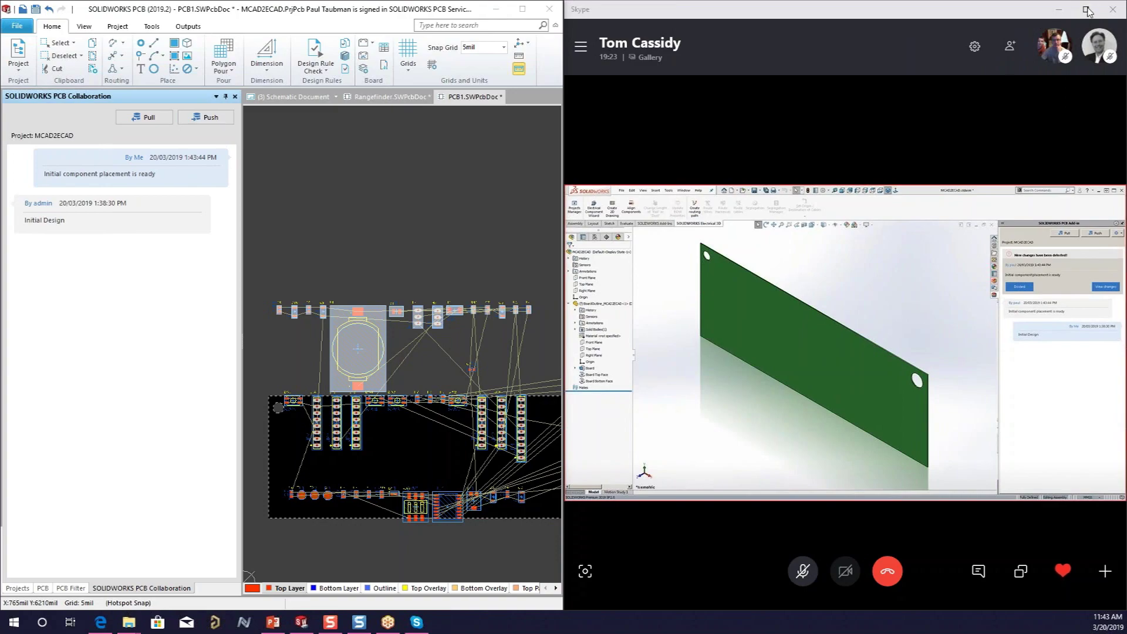
{"action": "left_click", "coordinate": [1086, 9]}
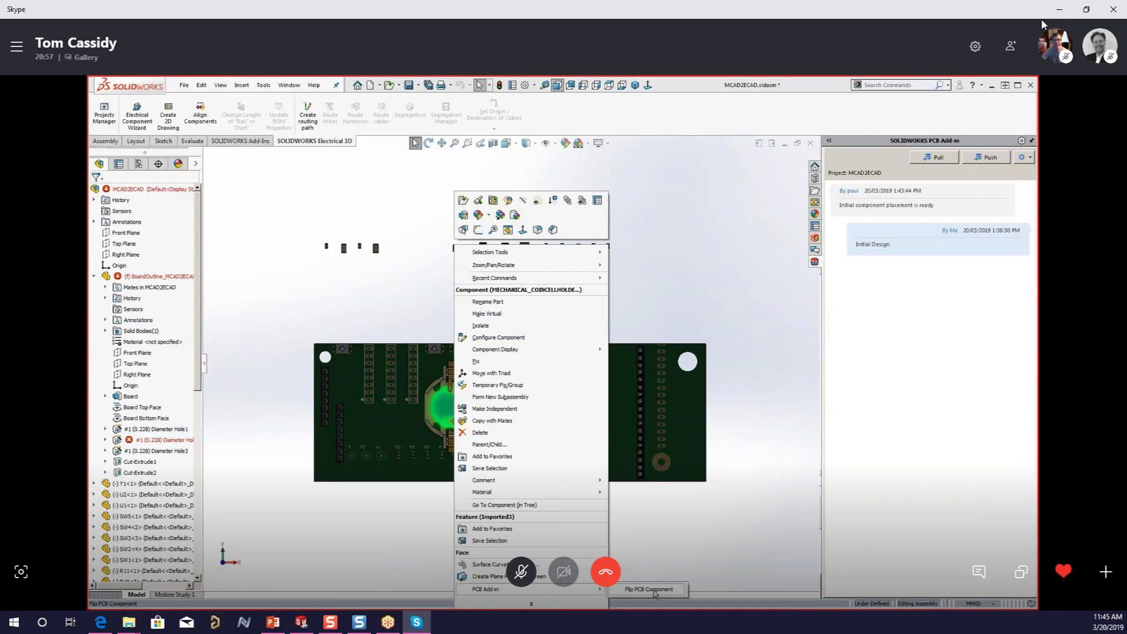
{"action": "left_click", "coordinate": [651, 589]}
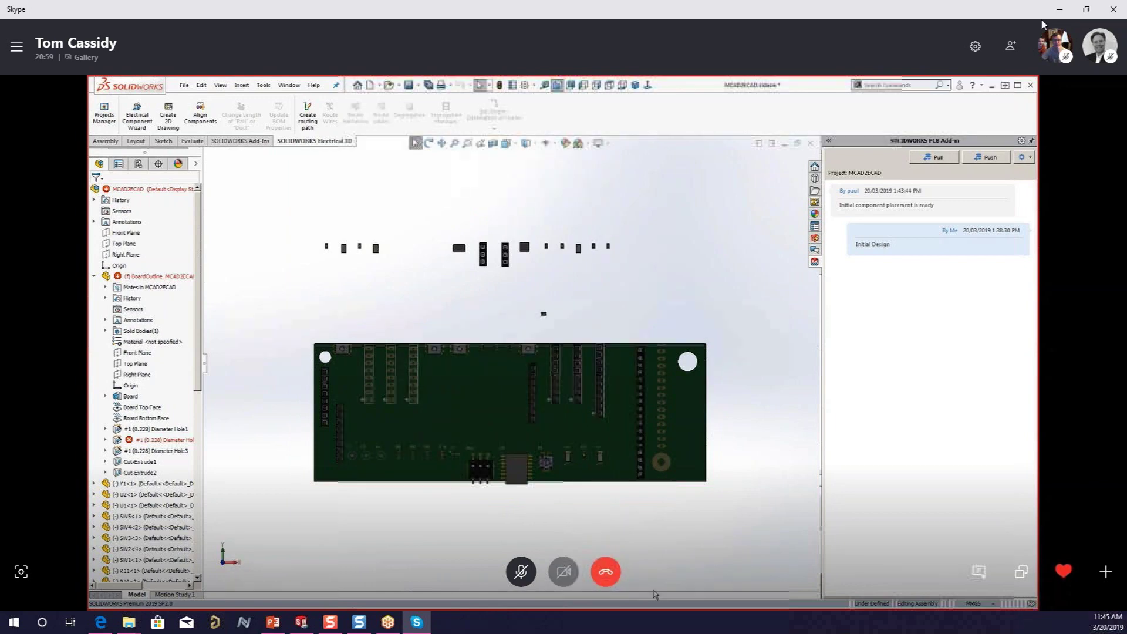
{"action": "middle_click_drag", "start_coordinate": [501, 435], "coordinate": [320, 431]}
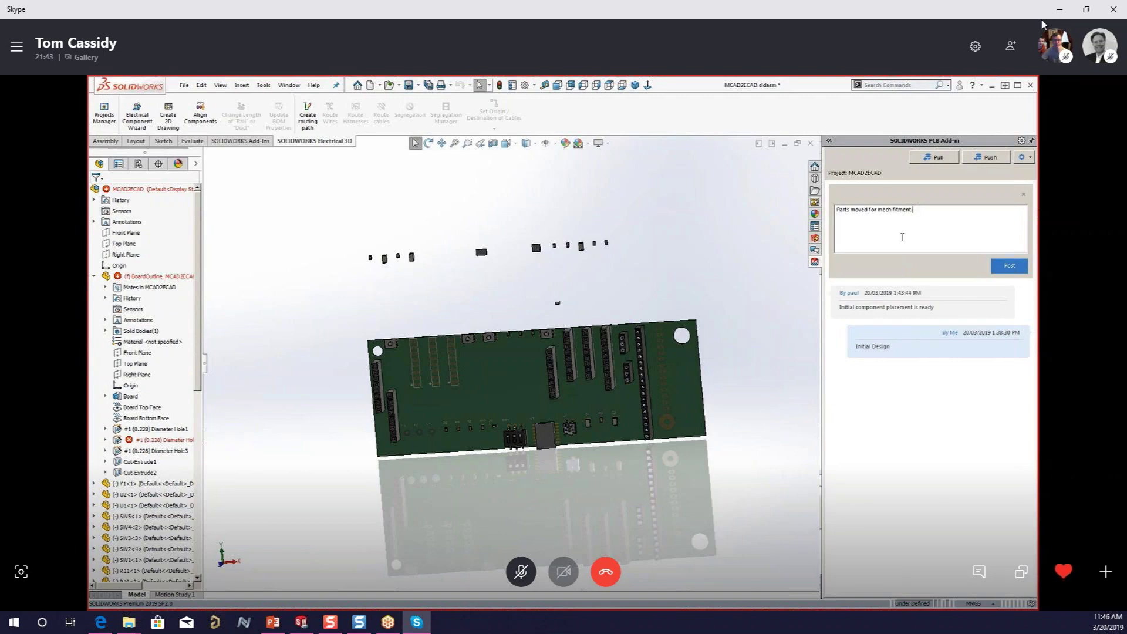
- Tile the Skype call beside the PCB layout window to follow the mechanical changes on both sides
{"action": "left_click", "coordinate": [1087, 9]}
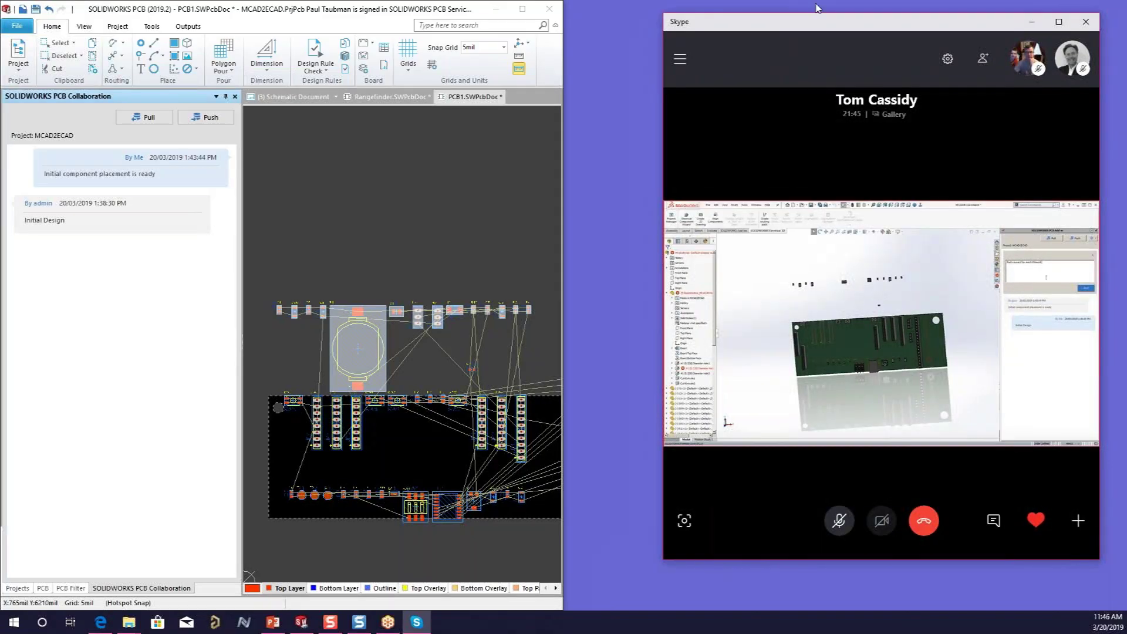
{"action": "left_click_drag", "start_coordinate": [819, 21], "coordinate": [1126, 23]}
{"action": "left_click", "coordinate": [146, 424]}
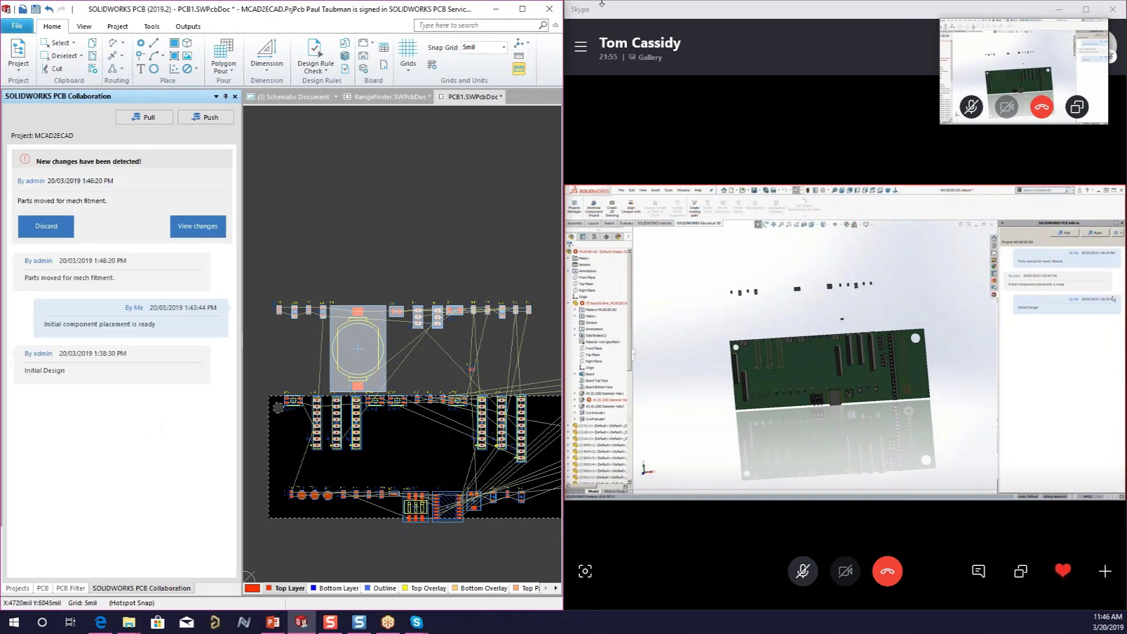
- Maximize the PCB layout and preview the P1 and JP6 placement changes from the "Parts moved for mech fitment." update
{"action": "left_click", "coordinate": [521, 9]}
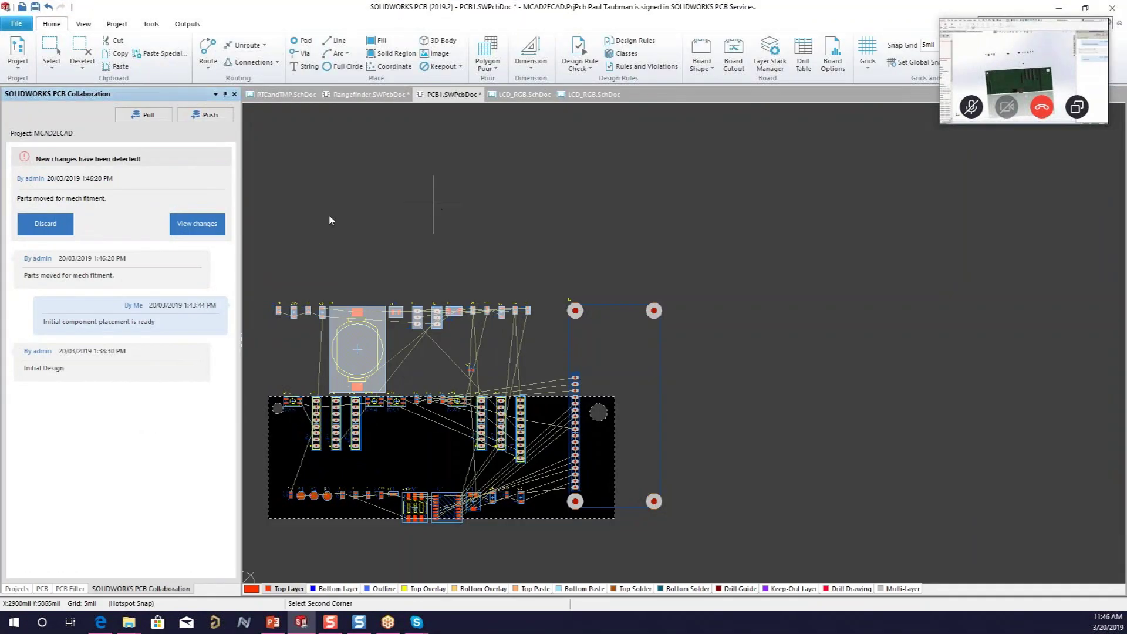
{"action": "left_click", "coordinate": [199, 226]}
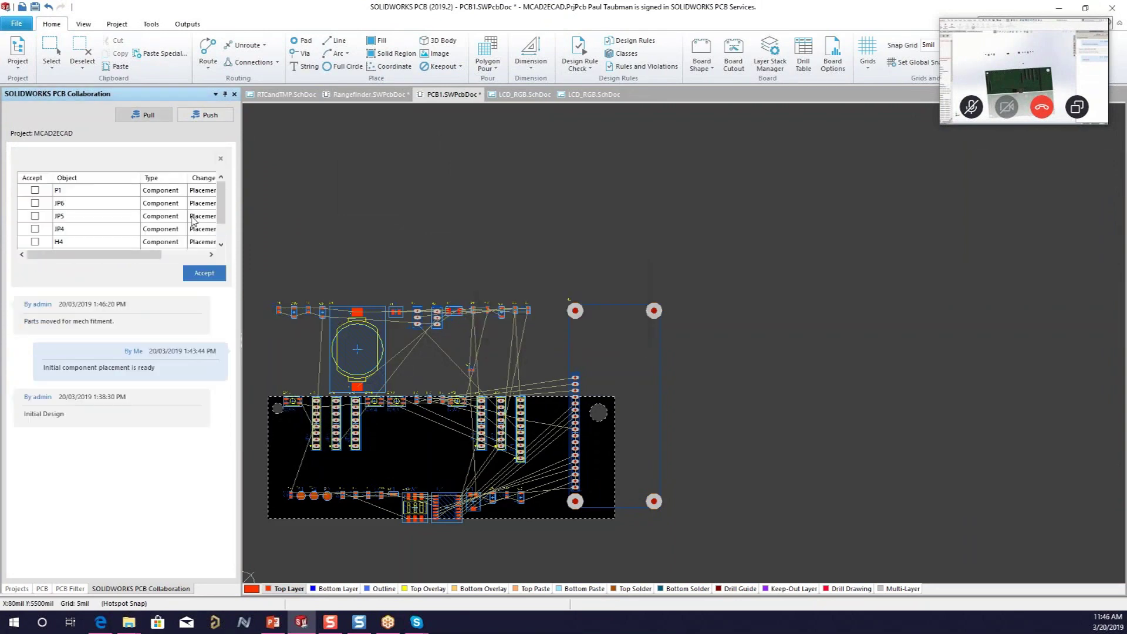
{"action": "left_click", "coordinate": [113, 193]}
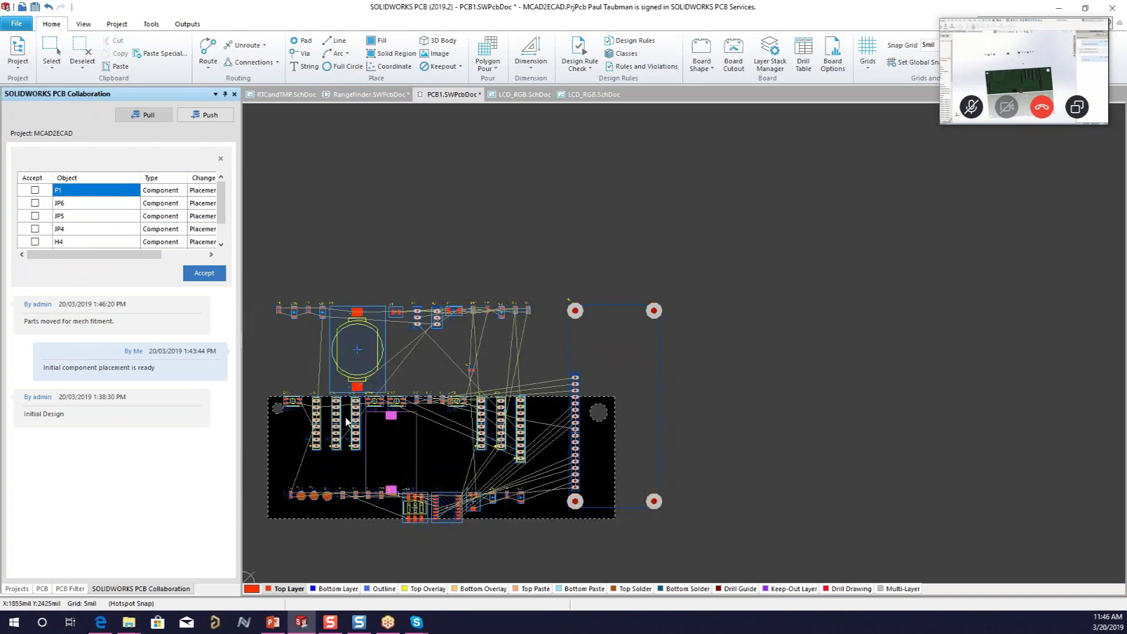
{"action": "left_click", "coordinate": [96, 206]}
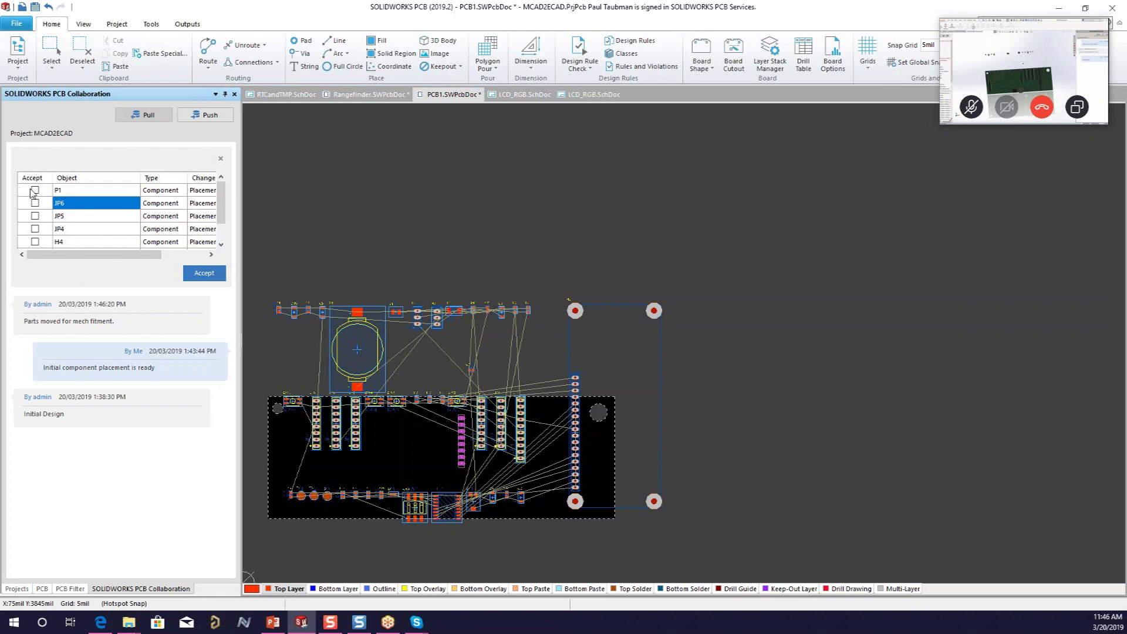
- Accept the incoming placement changes for P1, JP6, JP5 and JP4
{"action": "left_click", "coordinate": [35, 202]}
{"action": "left_click", "coordinate": [35, 190]}
{"action": "left_click", "coordinate": [35, 203]}
{"action": "left_click", "coordinate": [34, 216]}
{"action": "left_click", "coordinate": [34, 229]}
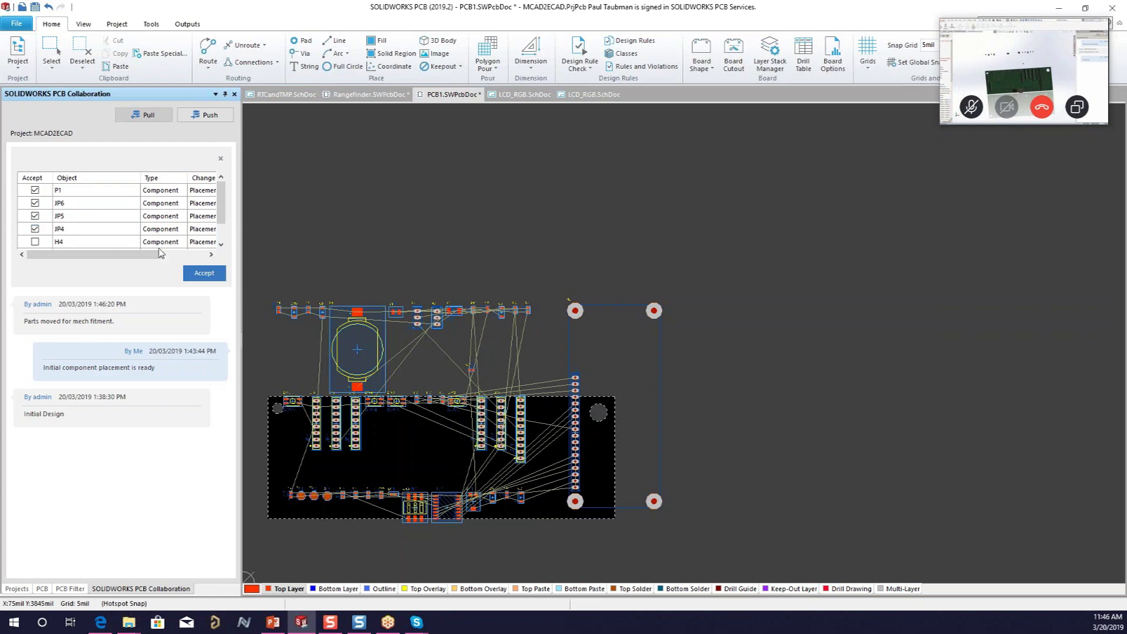
{"action": "left_click", "coordinate": [204, 273]}
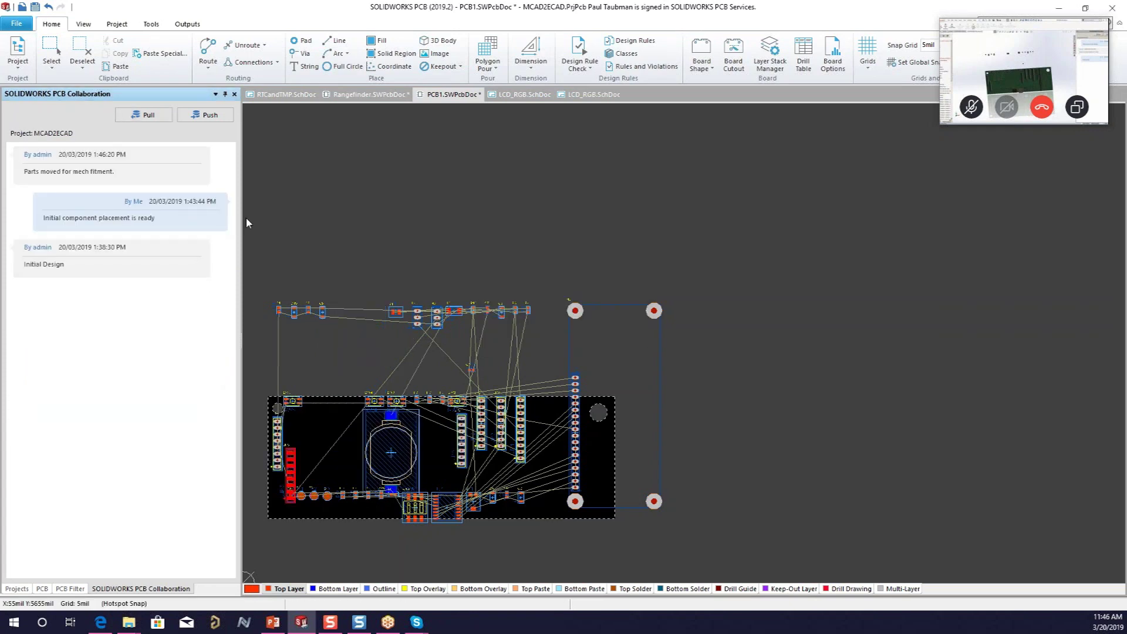
- Move header JP5 up and to the right, clear of C5 and F1 near the board's lower-left corner
{"action": "scroll", "coordinate": [305, 470], "scroll_direction": "up", "scroll_amount": 2, "text": "ctrl"}
{"action": "right_click_drag", "start_coordinate": [399, 473], "coordinate": [431, 432]}
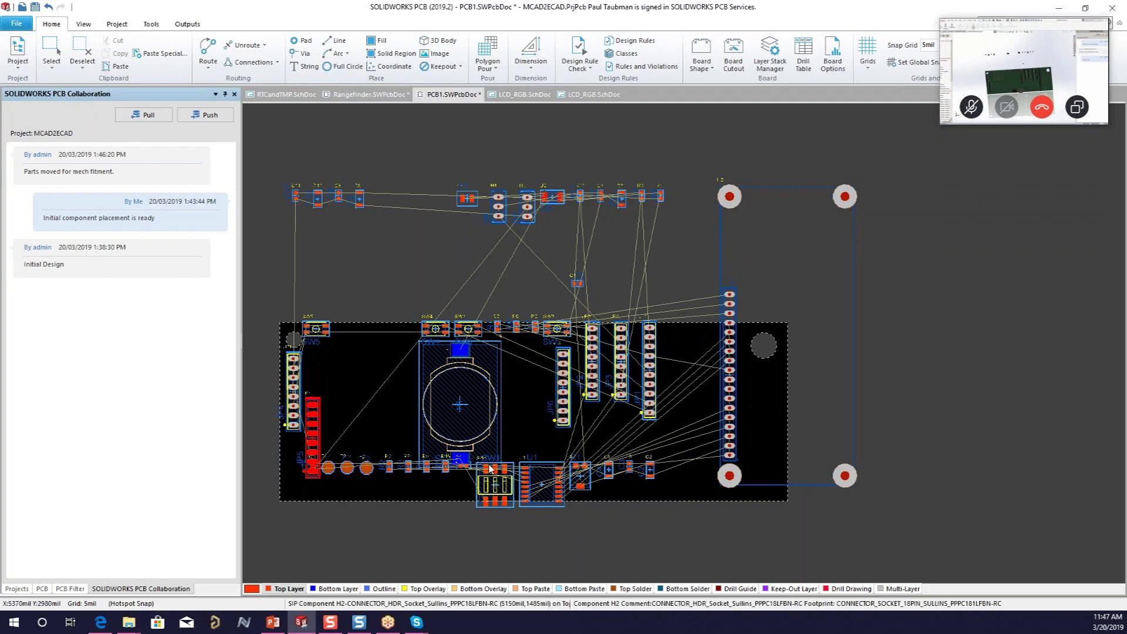
{"action": "scroll", "coordinate": [274, 488], "scroll_direction": "up", "scroll_amount": 4, "text": "ctrl"}
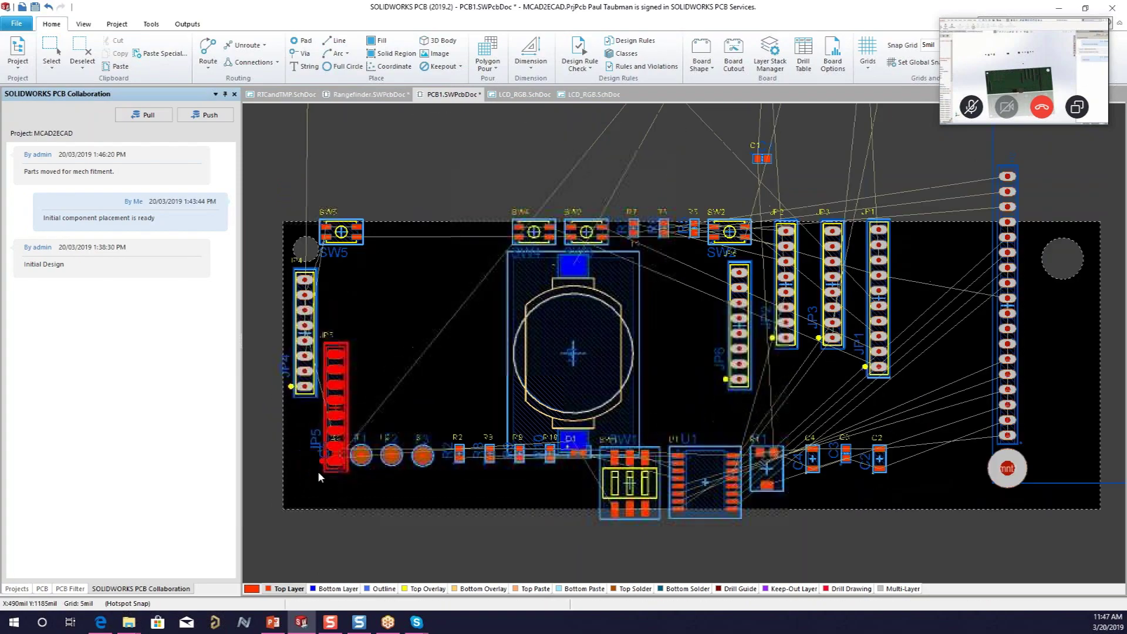
{"action": "left_click_drag", "start_coordinate": [345, 386], "coordinate": [374, 273]}
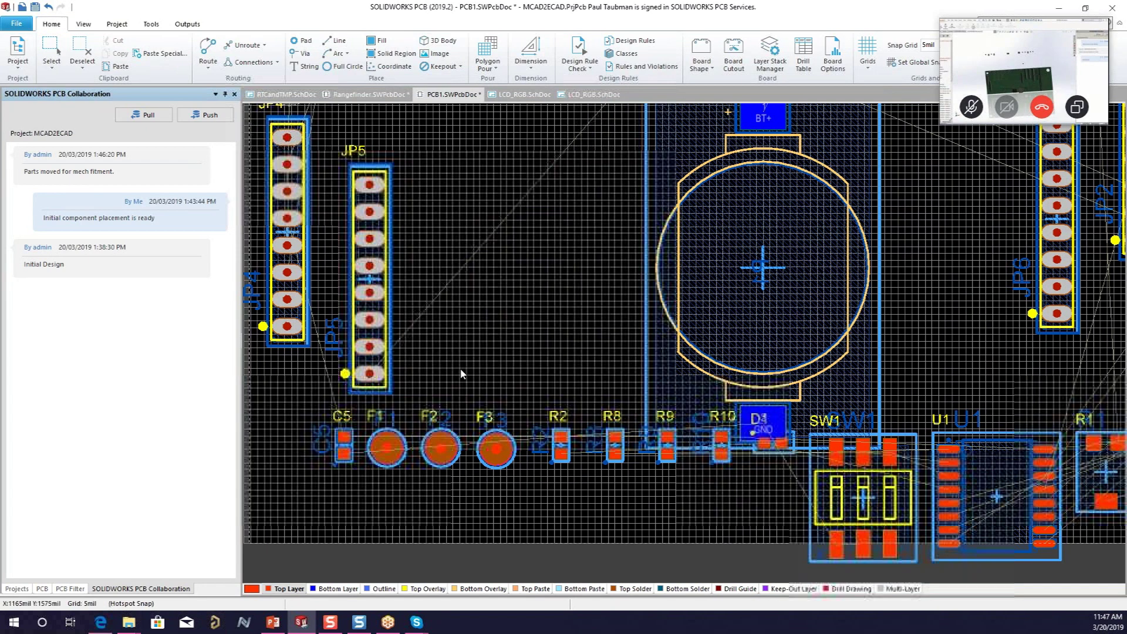